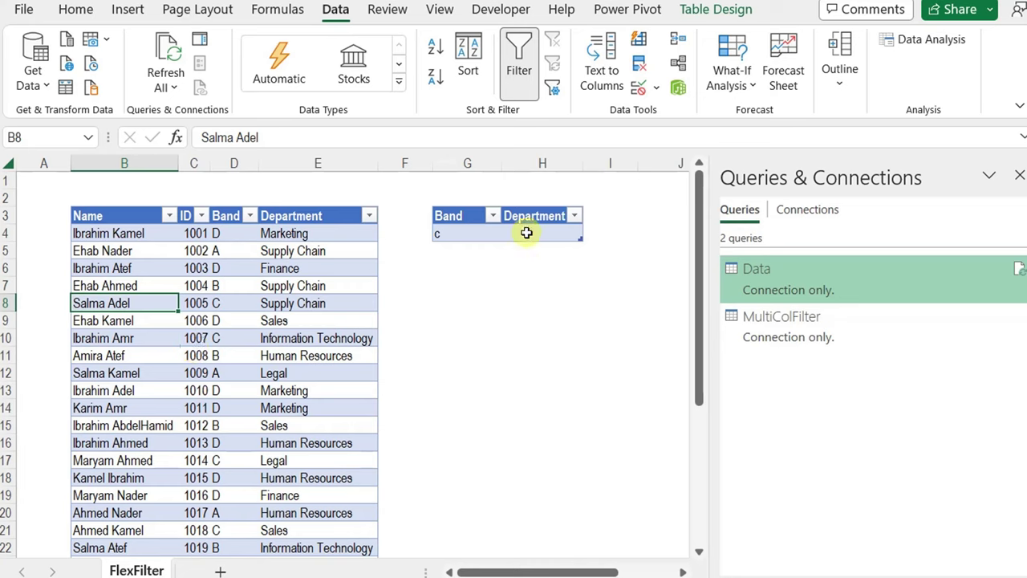
# Open the Data query for editing and review its Source and Changed Type steps.
pyautogui.click(469, 232)
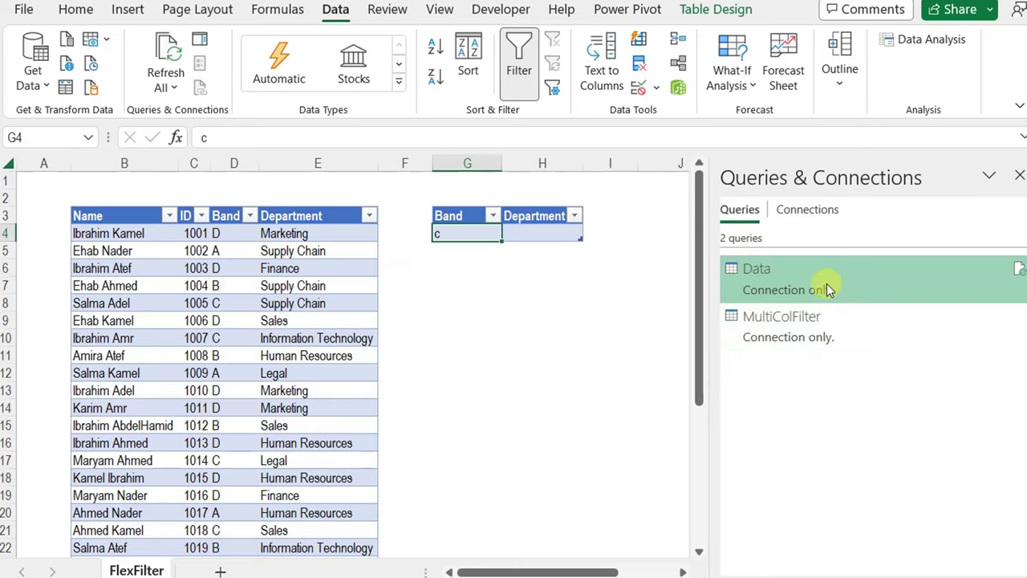
pyautogui.click(158, 302)
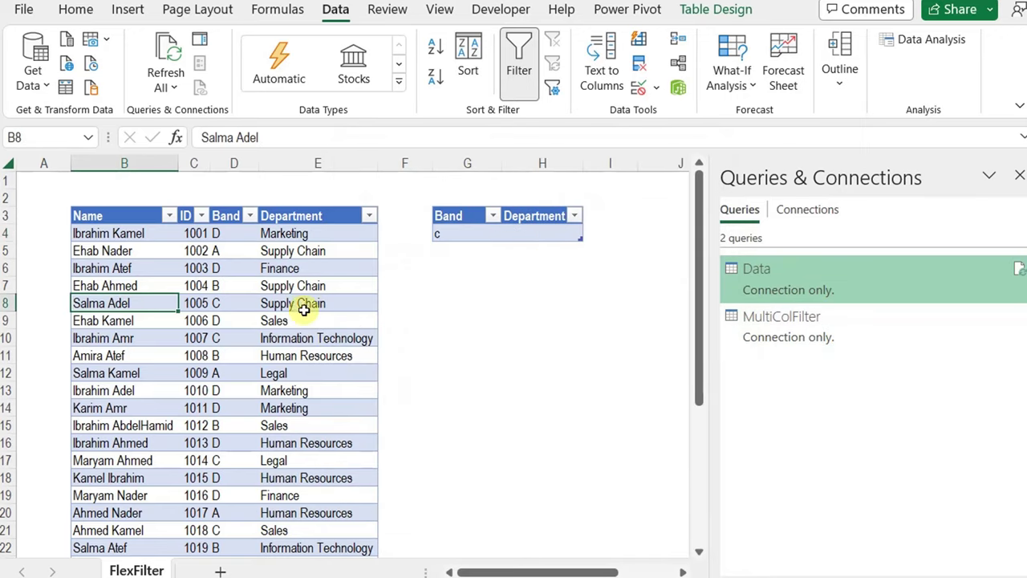
pyautogui.doubleClick(767, 280)
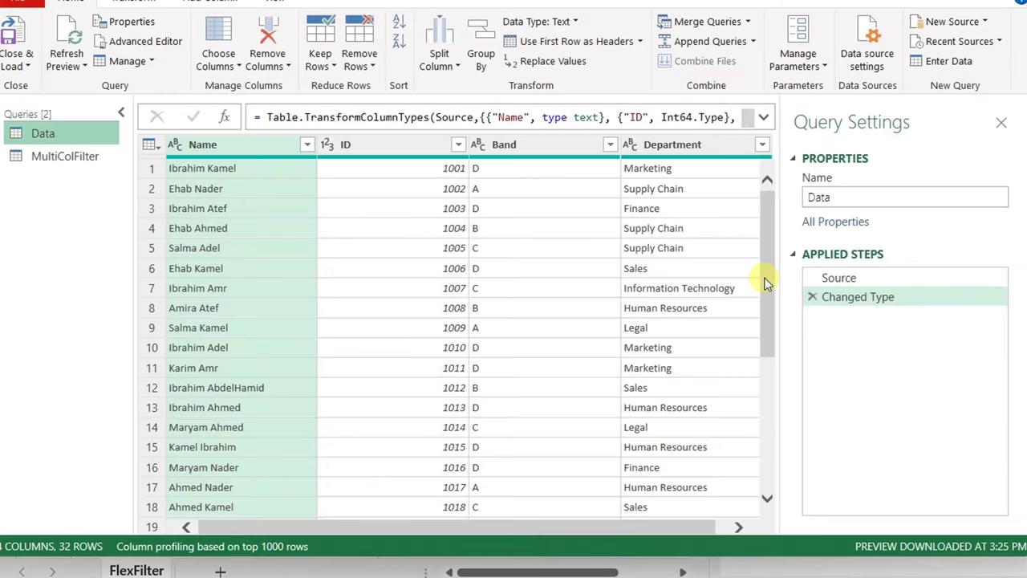
pyautogui.click(837, 281)
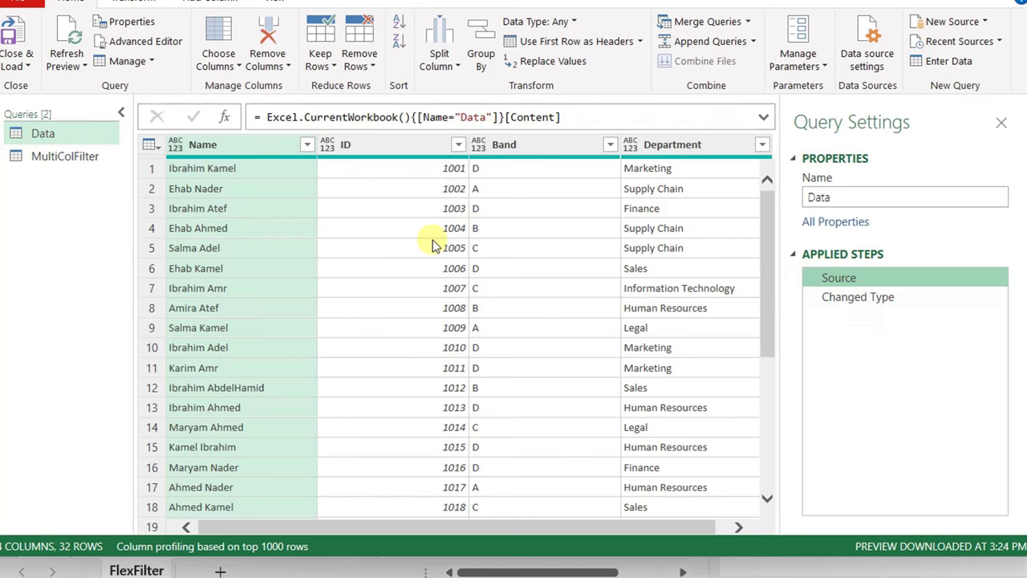
pyautogui.click(858, 299)
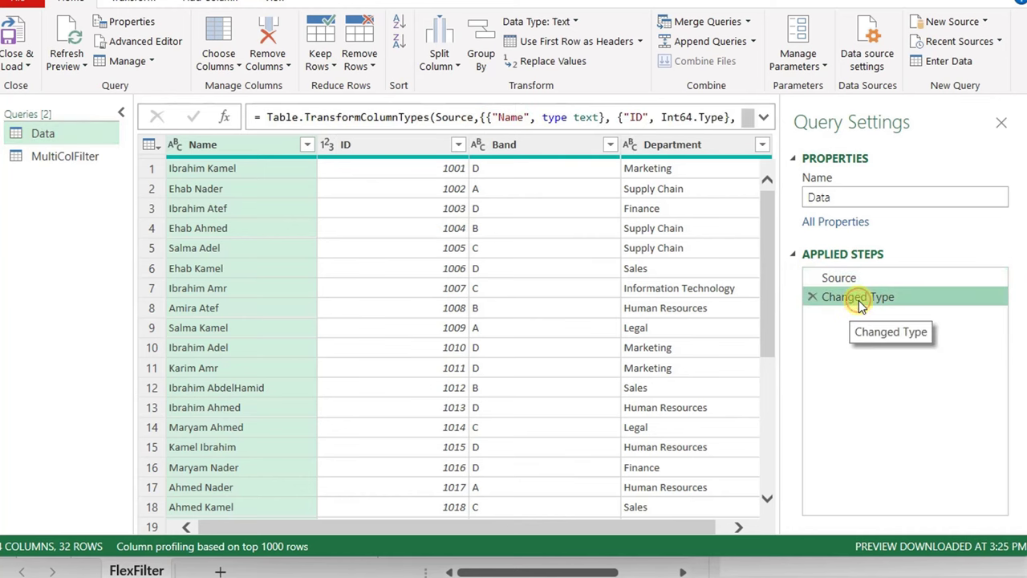
# Review the Source and Changed Type steps of the MultiColFilter query.
pyautogui.click(75, 162)
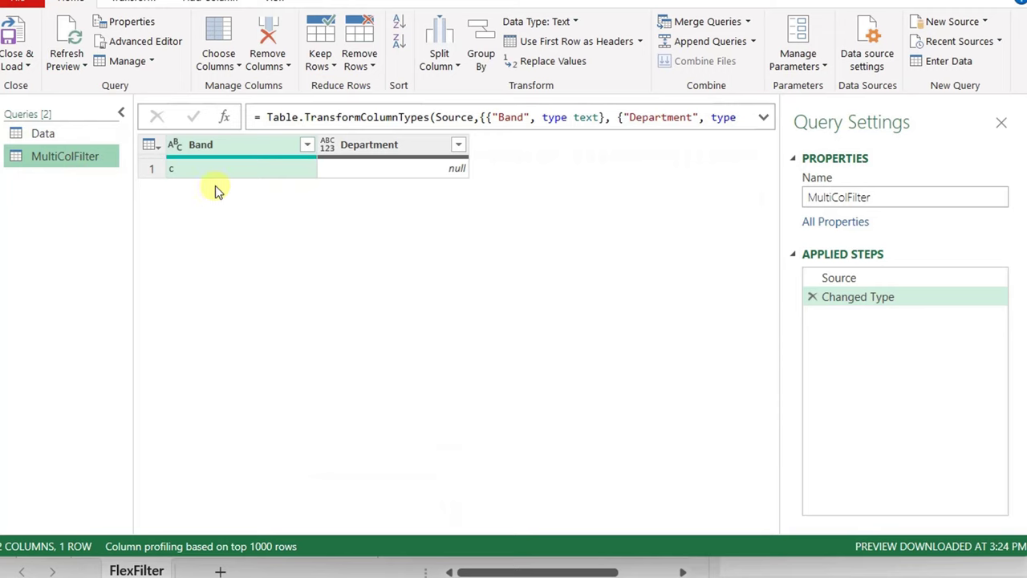
pyautogui.click(828, 277)
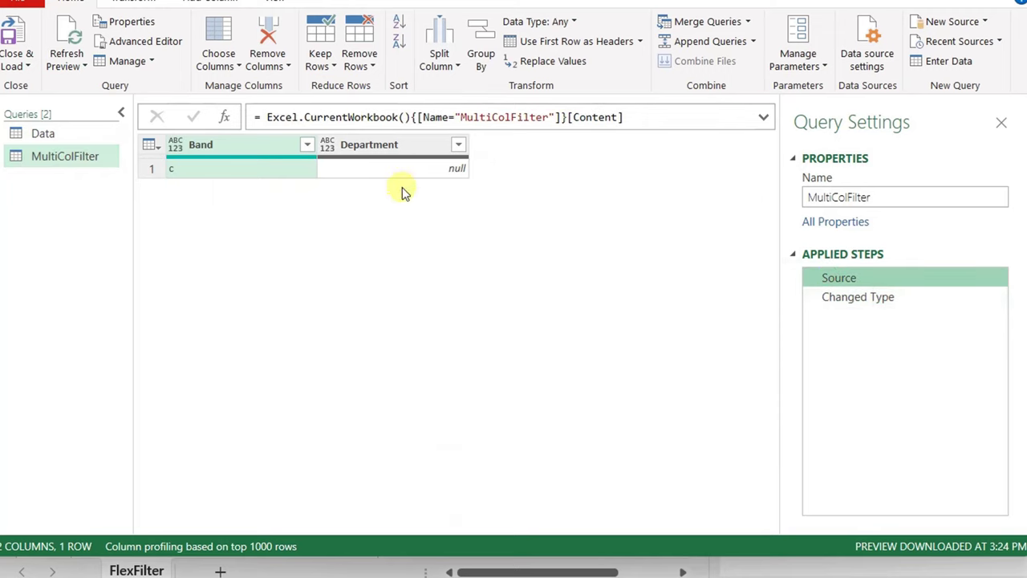
pyautogui.click(844, 298)
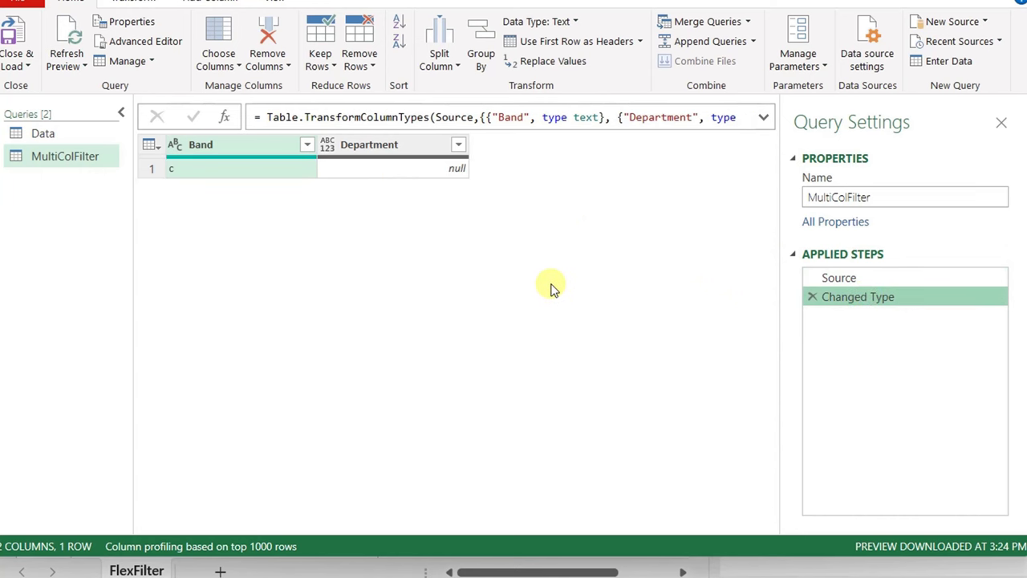
# Filter the Band column of the Data query to keep only the value A.
pyautogui.click(61, 139)
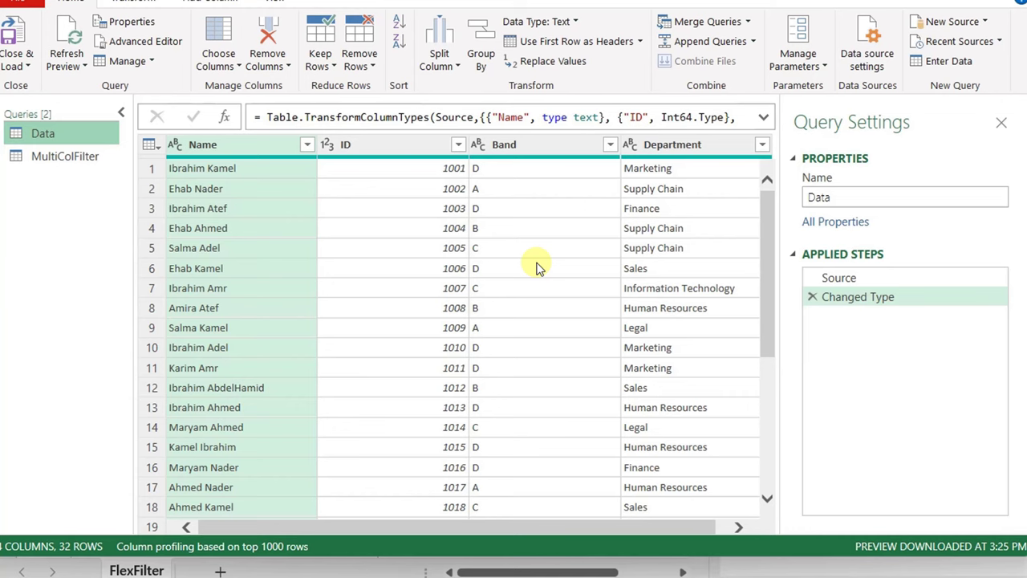
pyautogui.click(610, 144)
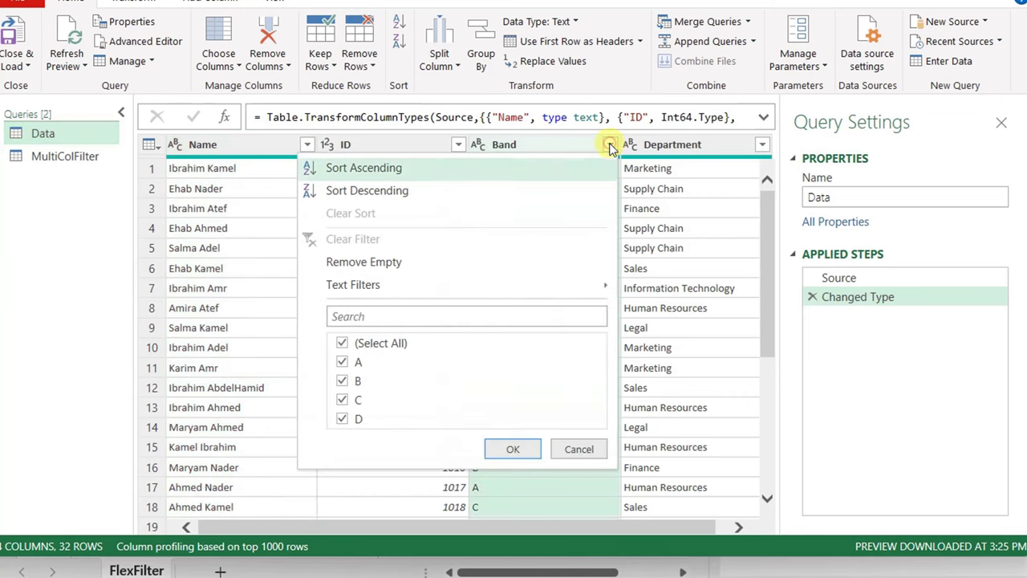
pyautogui.click(343, 342)
pyautogui.click(359, 365)
pyautogui.click(513, 449)
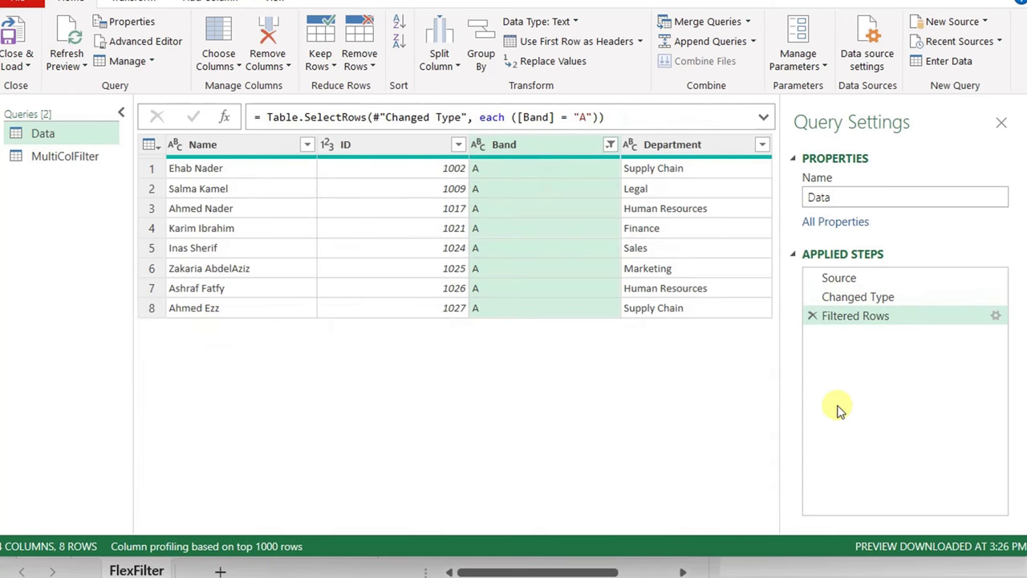
# Rename the Filtered Rows step of the Data query as BandSearch.
pyautogui.rightClick(869, 321)
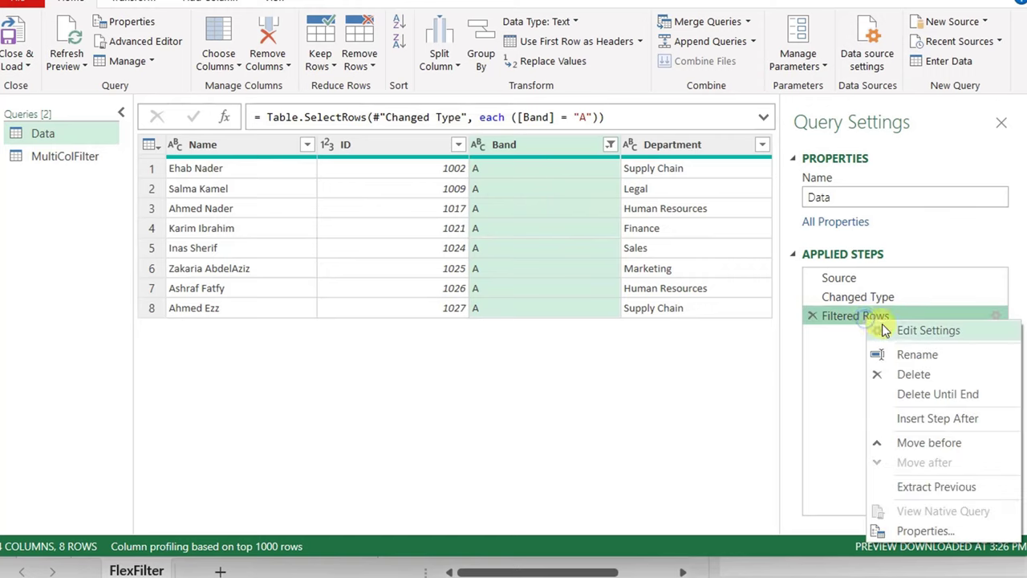
pyautogui.click(897, 354)
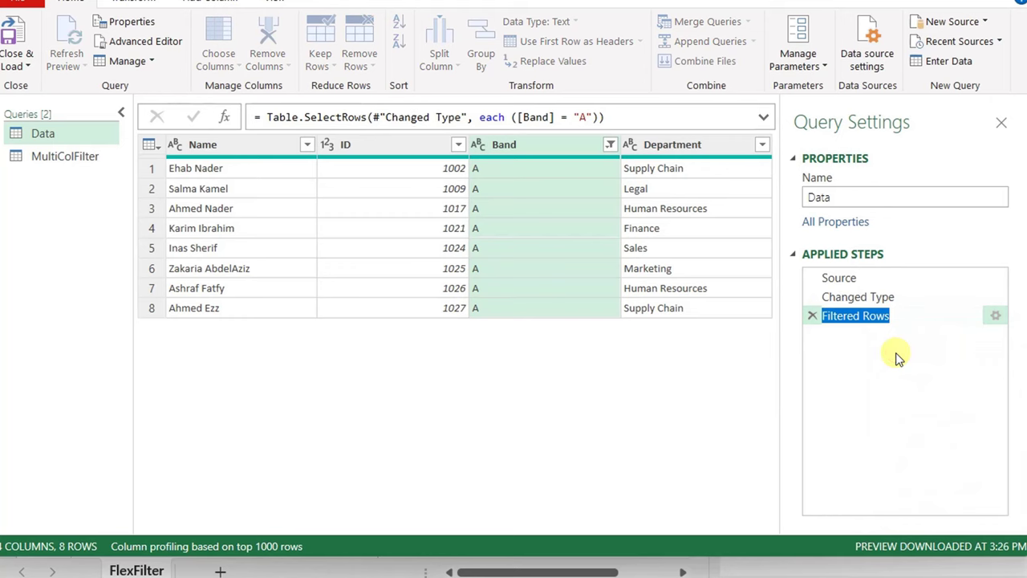
pyautogui.write('BandSearch')
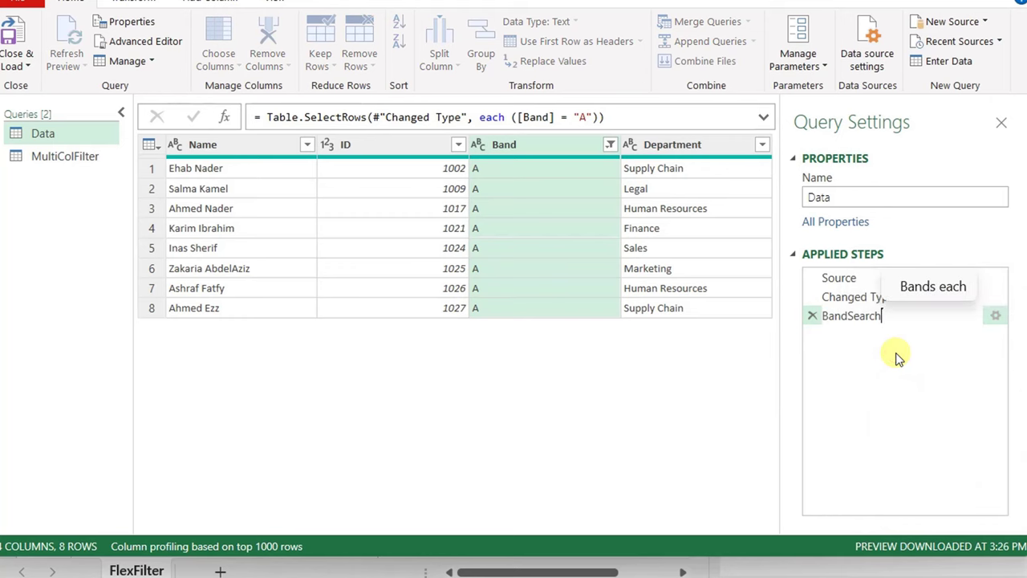
pyautogui.press('Return')
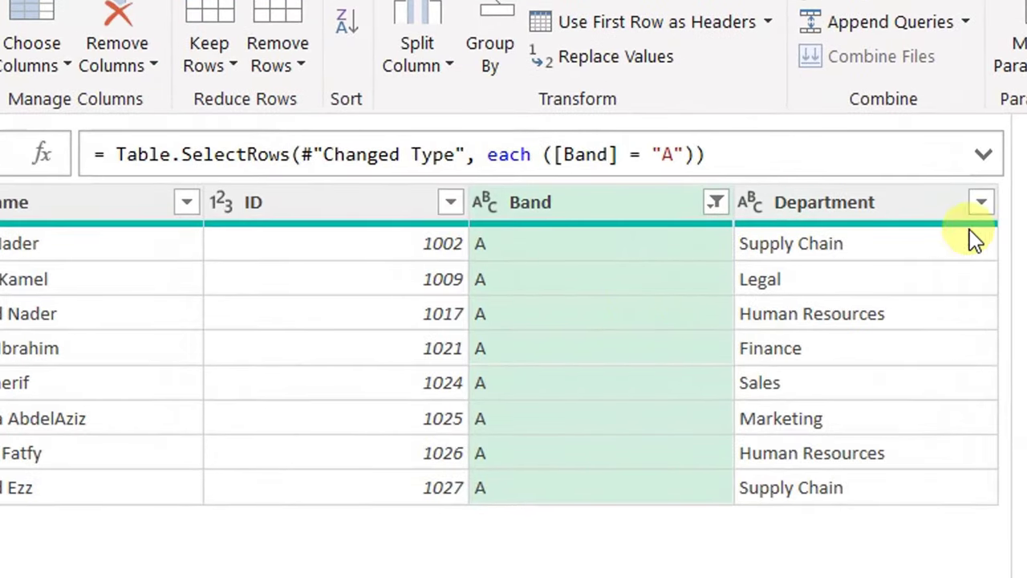
# Expand the BandSearch formula and examine the table argument and the row condition of Table.SelectRows.
pyautogui.click(950, 148)
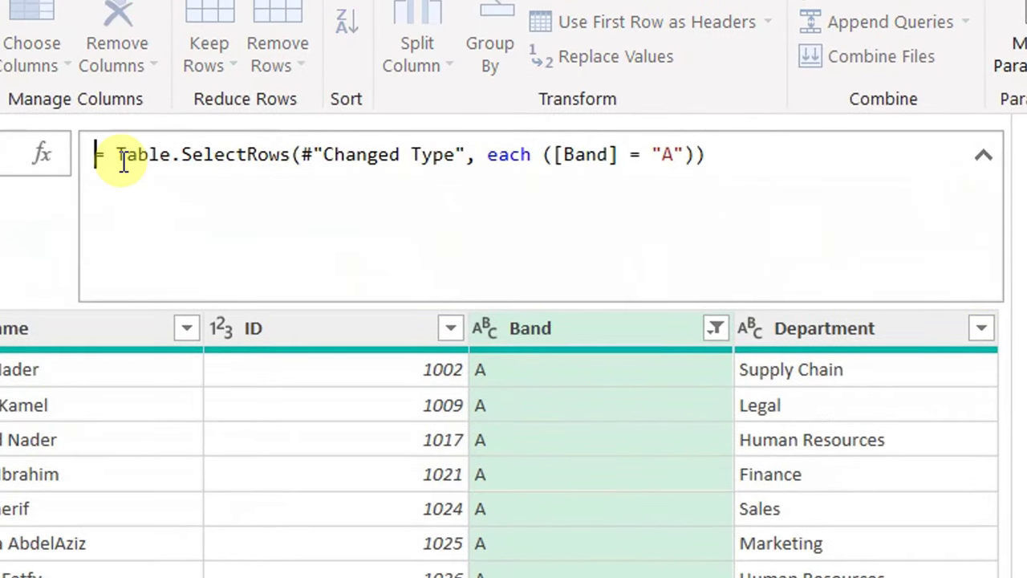
pyautogui.moveTo(257, 163)
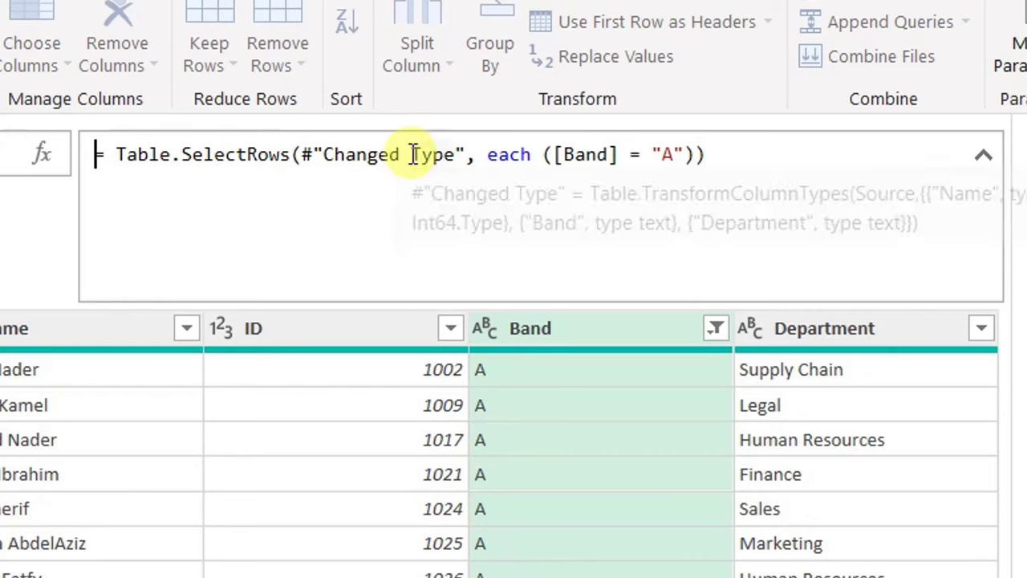
pyautogui.moveTo(301, 156); pyautogui.dragTo(466, 155)
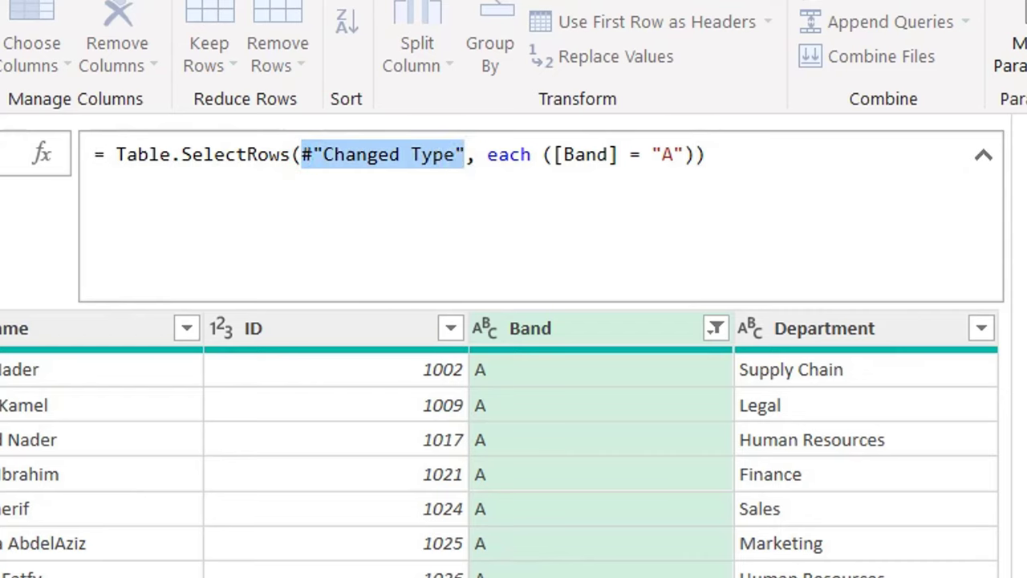
pyautogui.click(490, 156)
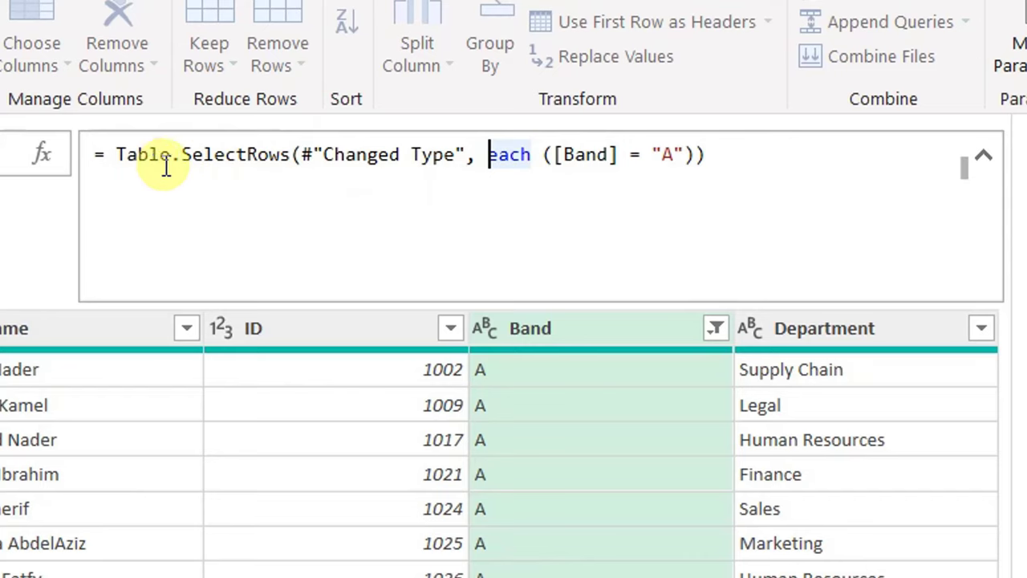
pyautogui.moveTo(157, 162)
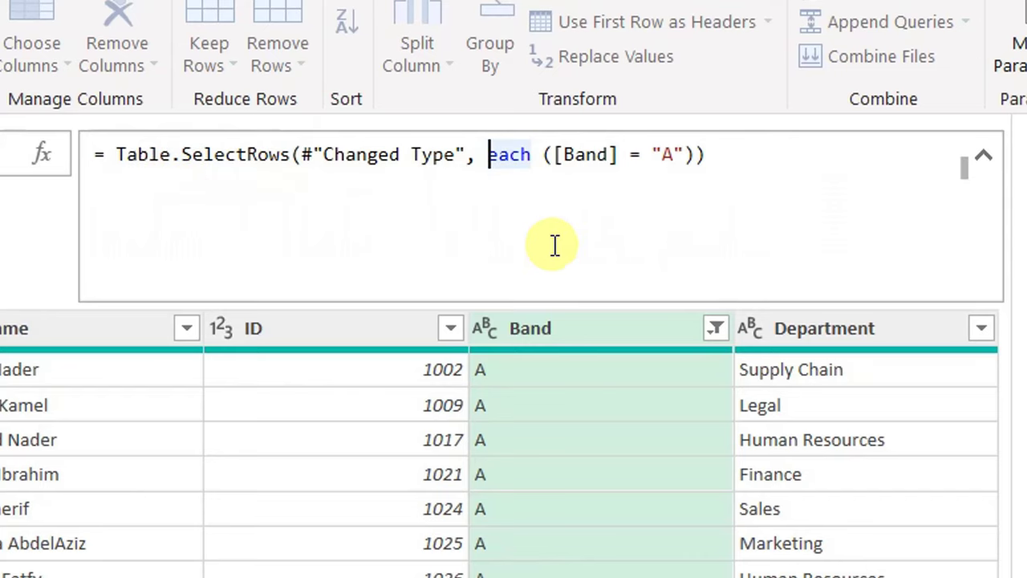
pyautogui.moveTo(553, 154); pyautogui.dragTo(619, 154)
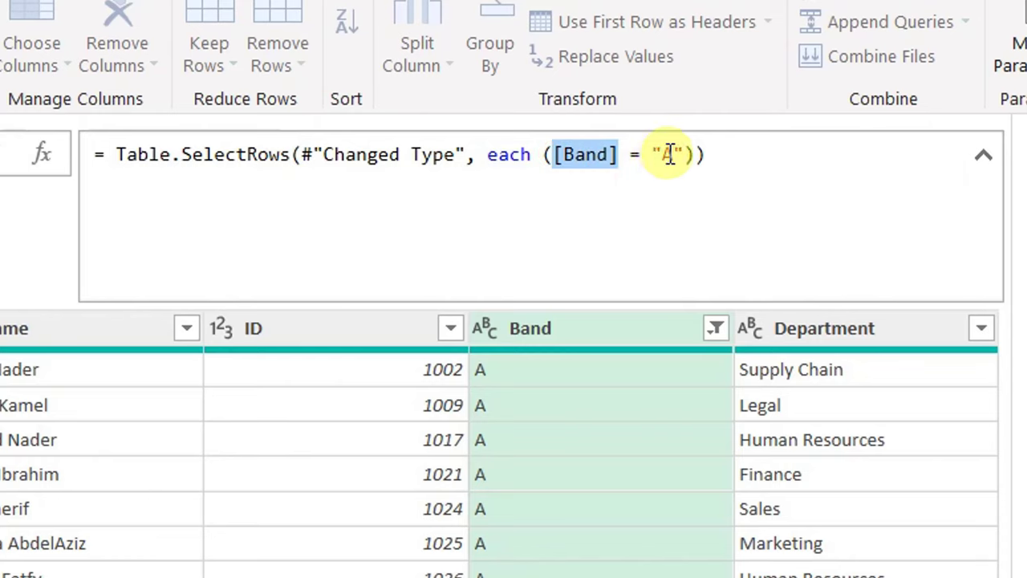
pyautogui.click(599, 202)
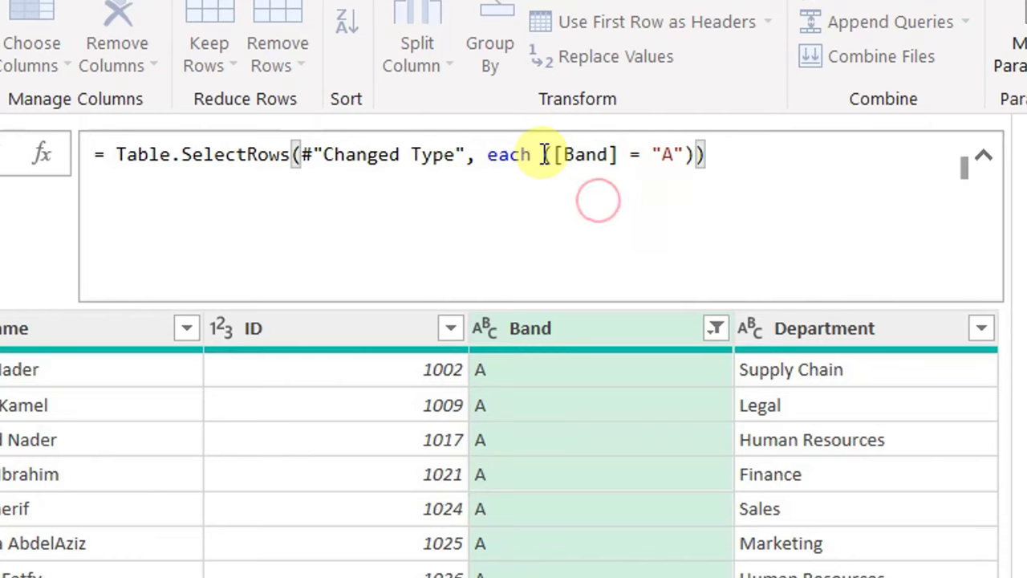
# Replace the condition ([Band] = "A") after each in the BandSearch formula with the start of a List.Contains call.
pyautogui.click(545, 154)
pyautogui.moveTo(556, 154); pyautogui.dragTo(694, 154)
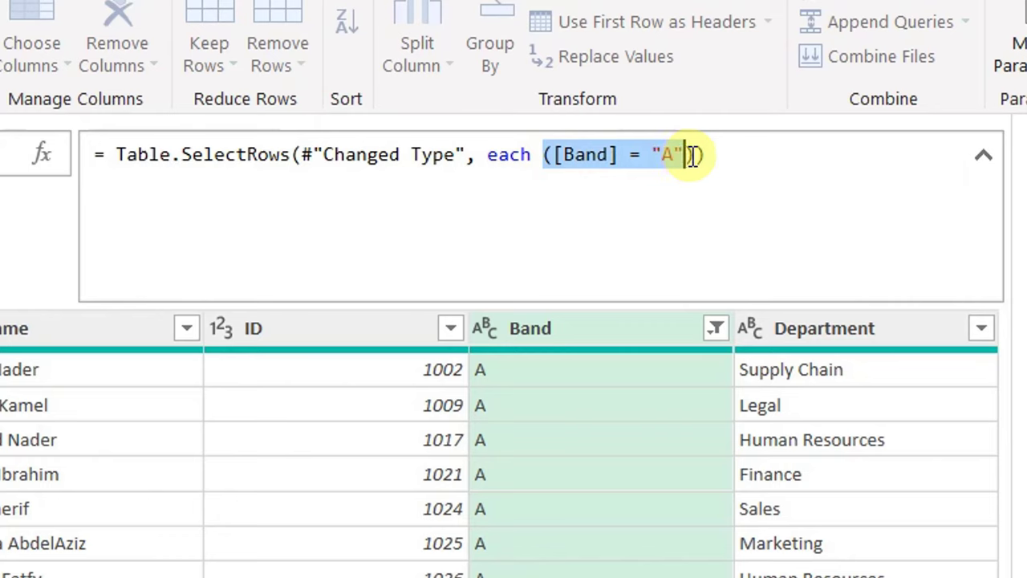
pyautogui.press('BackSpace')
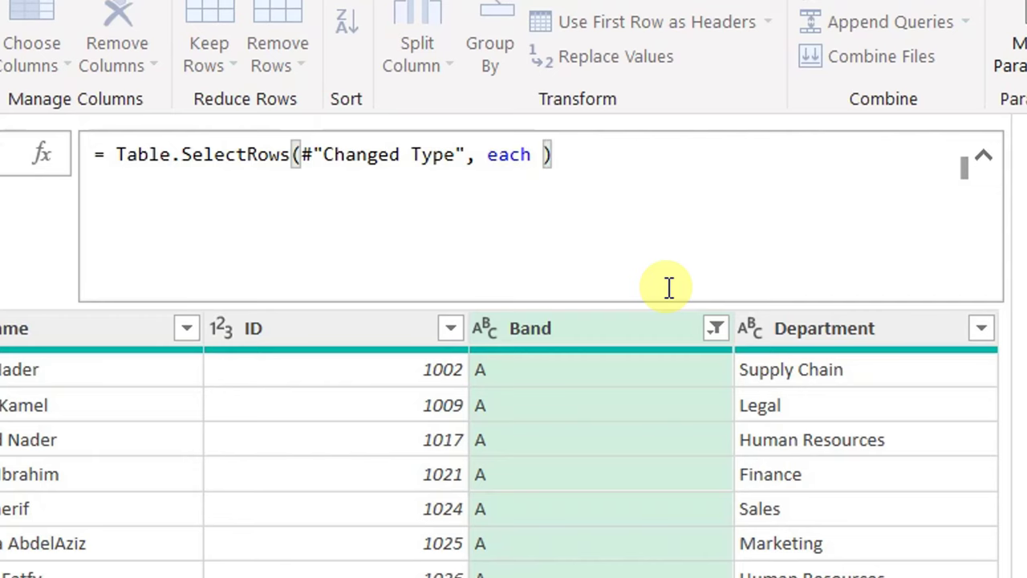
pyautogui.write('List')
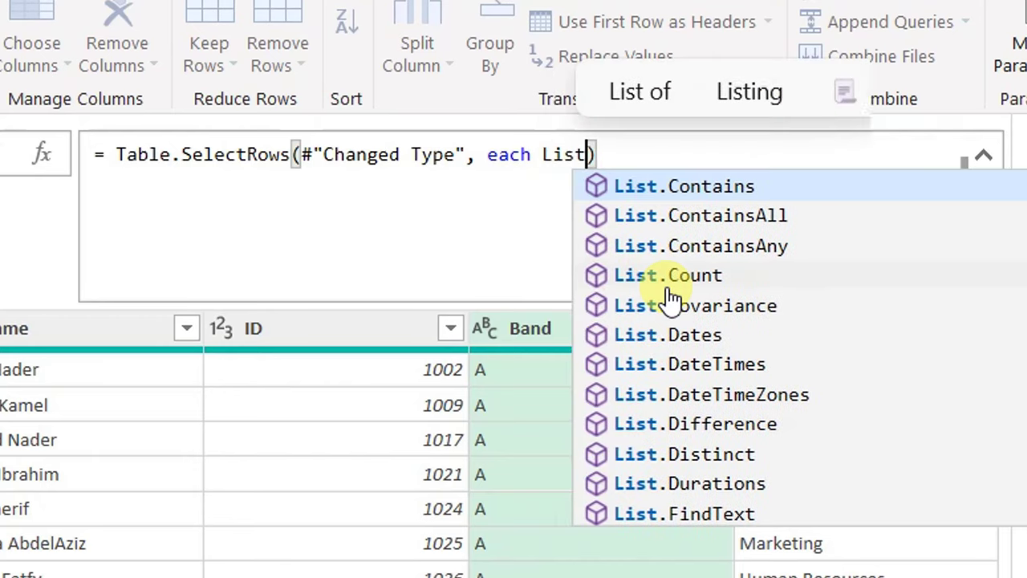
pyautogui.click(679, 189)
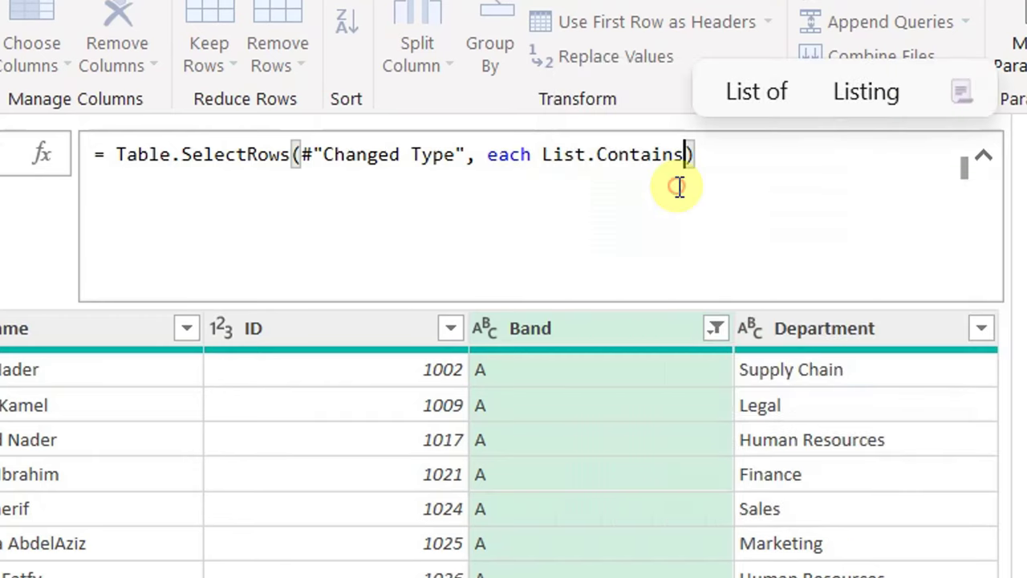
pyautogui.write('(')
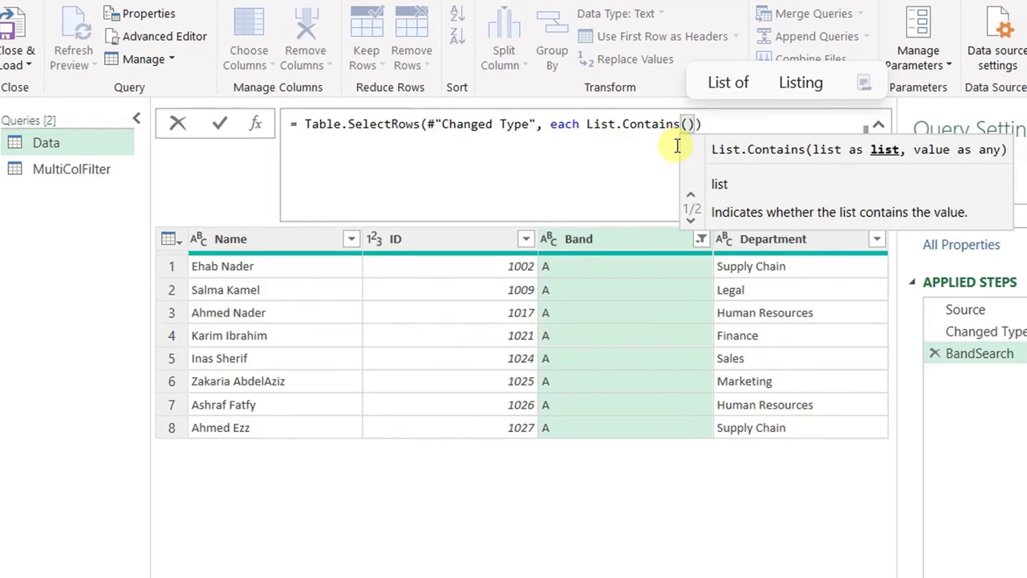
# Enter MultiColFilter[Band] as the list and [Band] as the value to look for in List.Contains.
pyautogui.write('MultiColFilter')
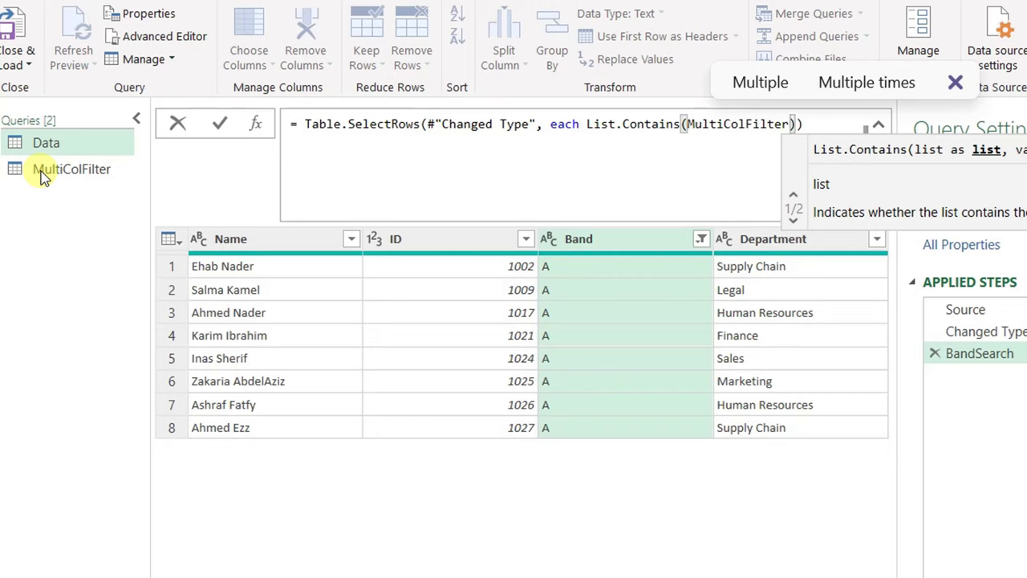
pyautogui.write('[Band')
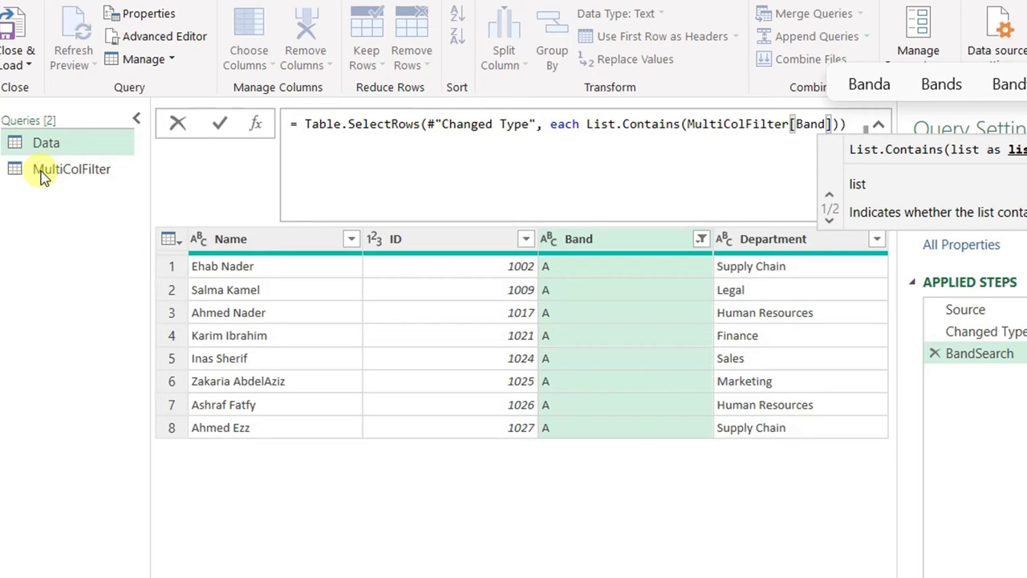
pyautogui.write(']')
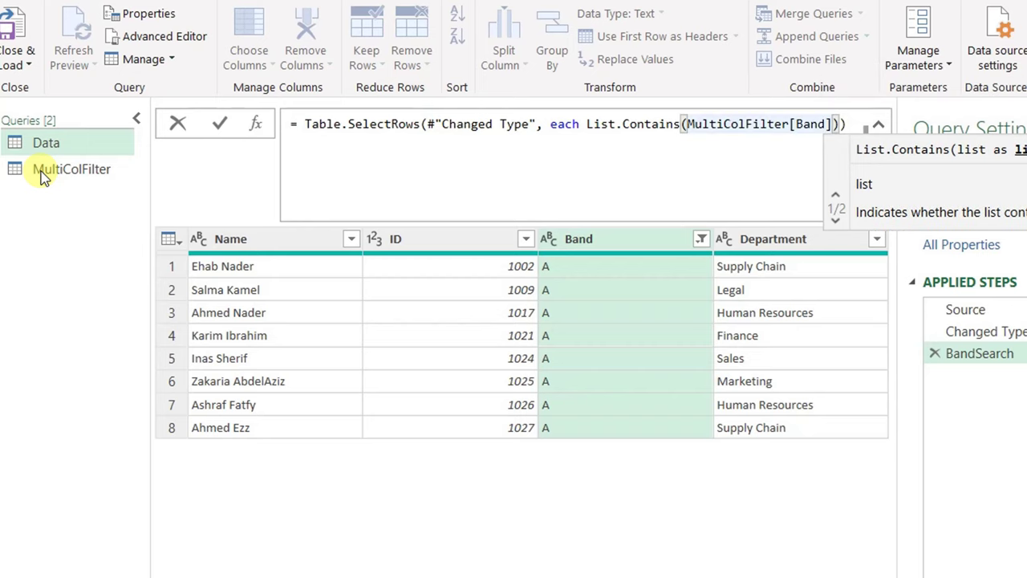
pyautogui.write(',')
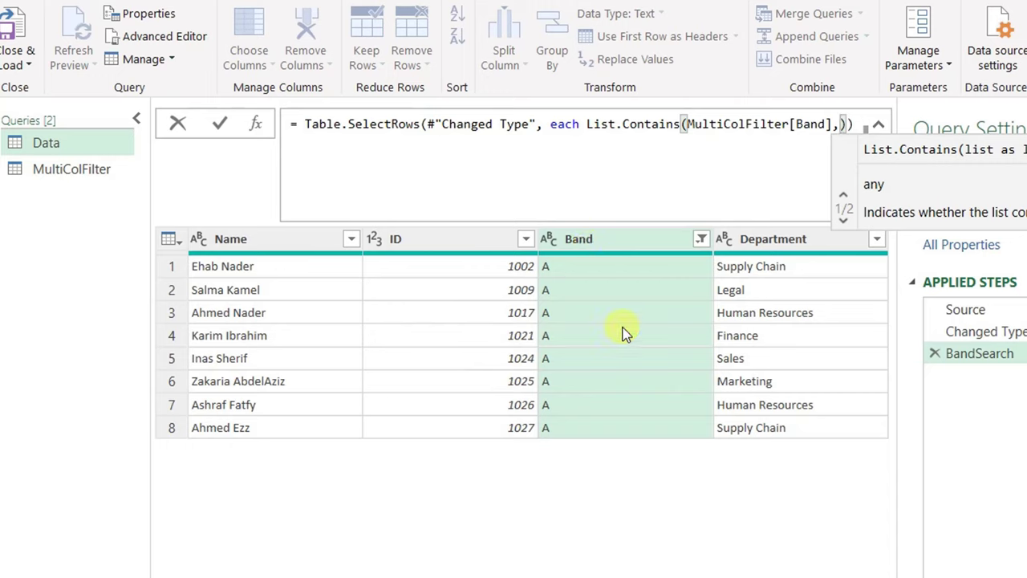
pyautogui.write('[Band')
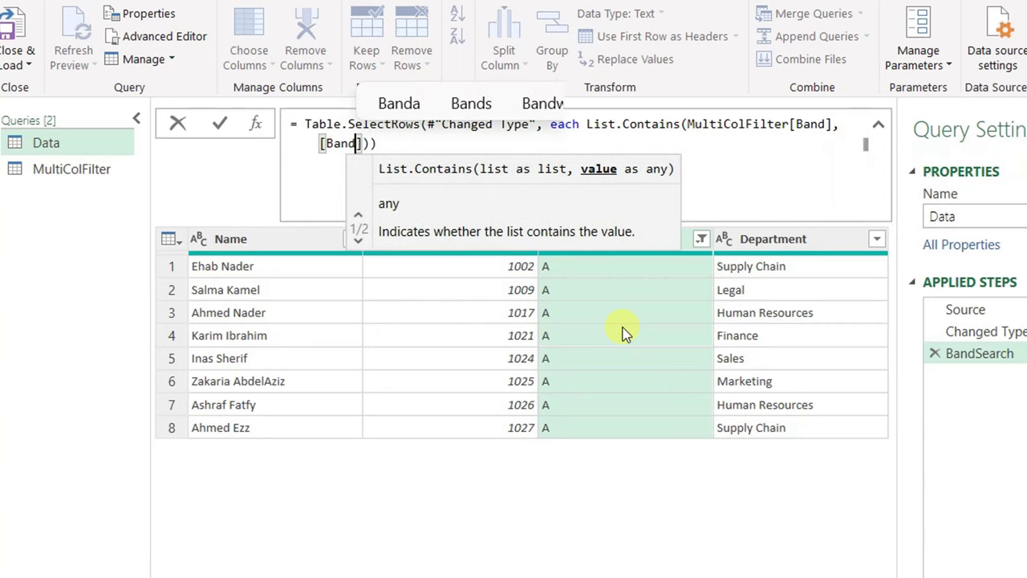
# Add Comparer.OrdinalIgnoreCase as the equation criteria of List.Contains for case-insensitive matching.
pyautogui.write('],')
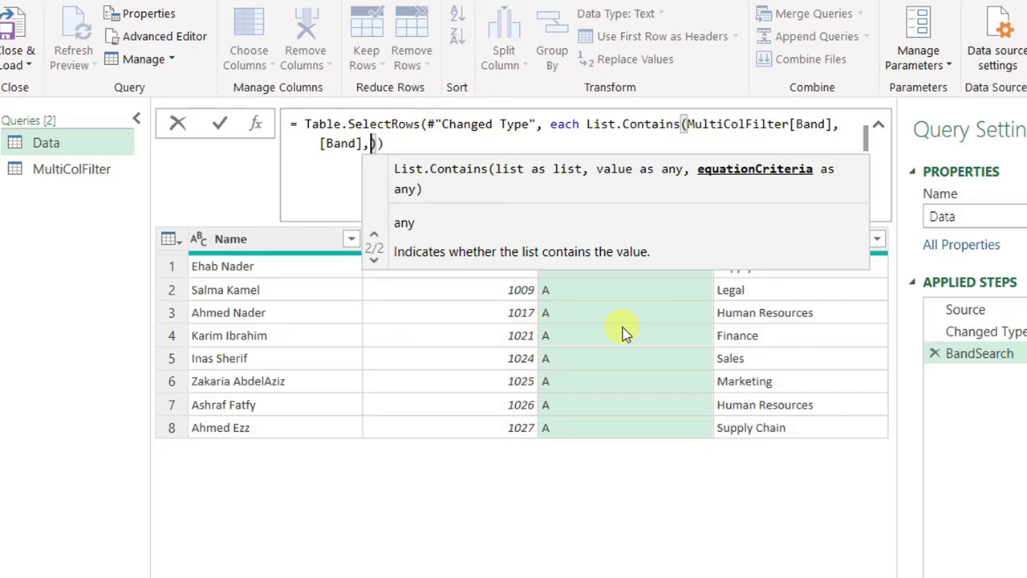
pyautogui.write('compa')
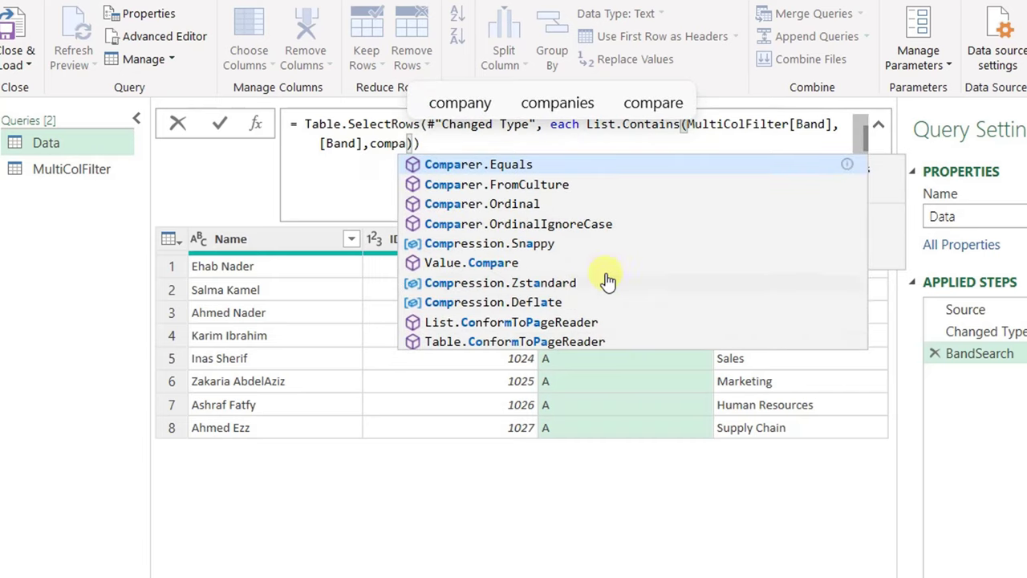
pyautogui.click(573, 227)
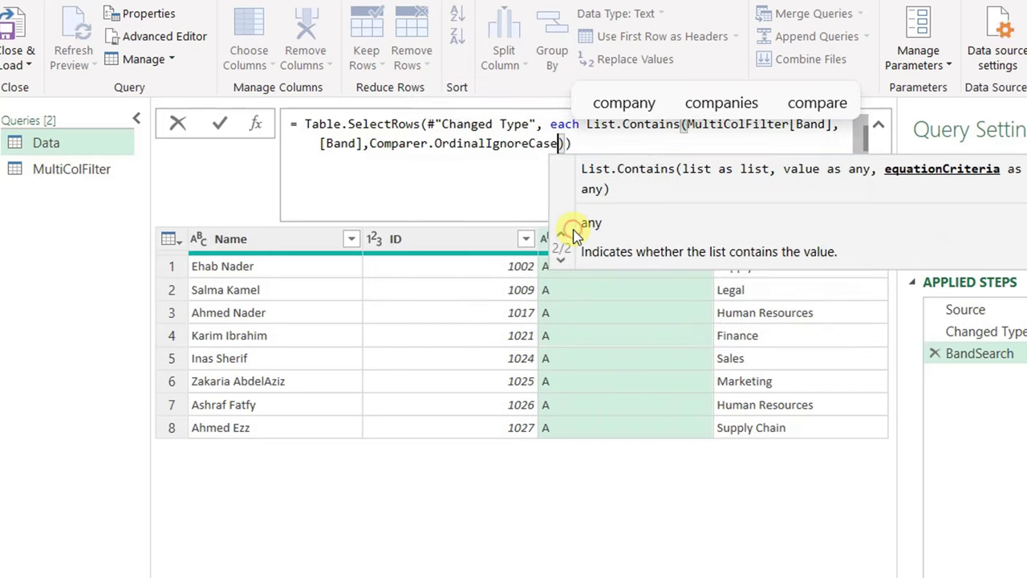
# Commit the BandSearch formula and close the query editor, keeping the changes.
pyautogui.click(220, 122)
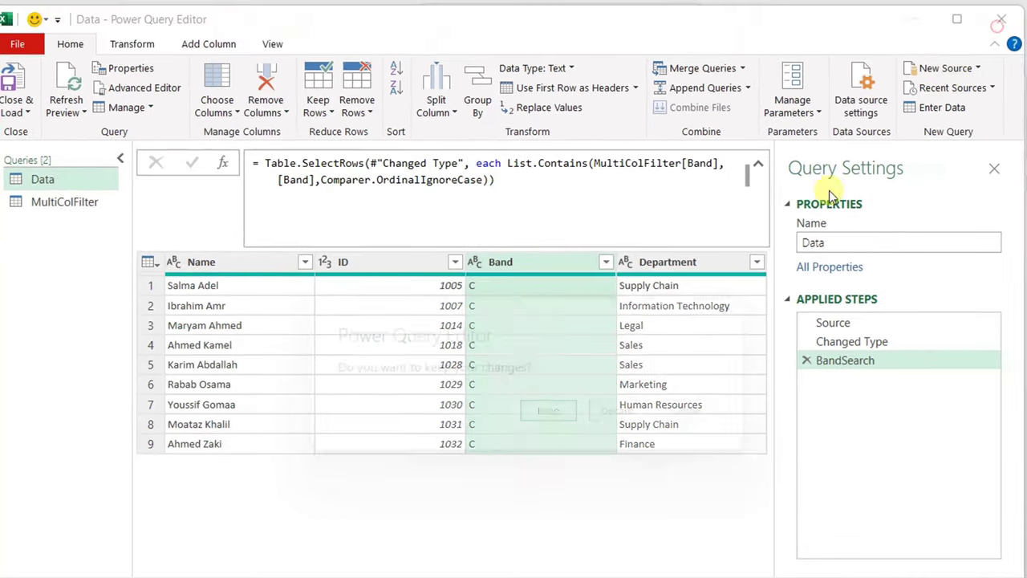
pyautogui.click(549, 410)
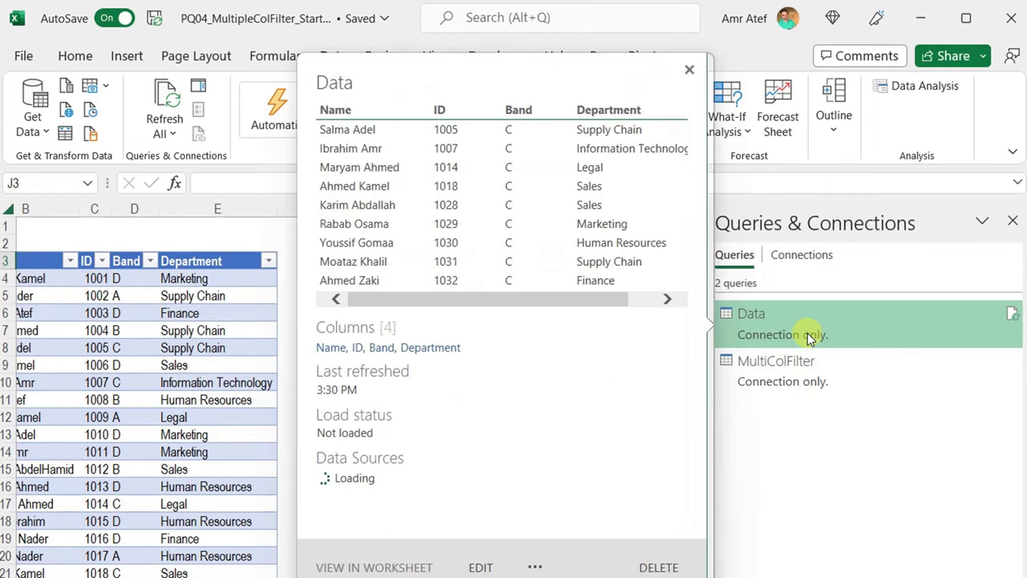
# Load the Data query as a table into the existing worksheet at =$J$3.
pyautogui.rightClick(807, 333)
pyautogui.click(872, 467)
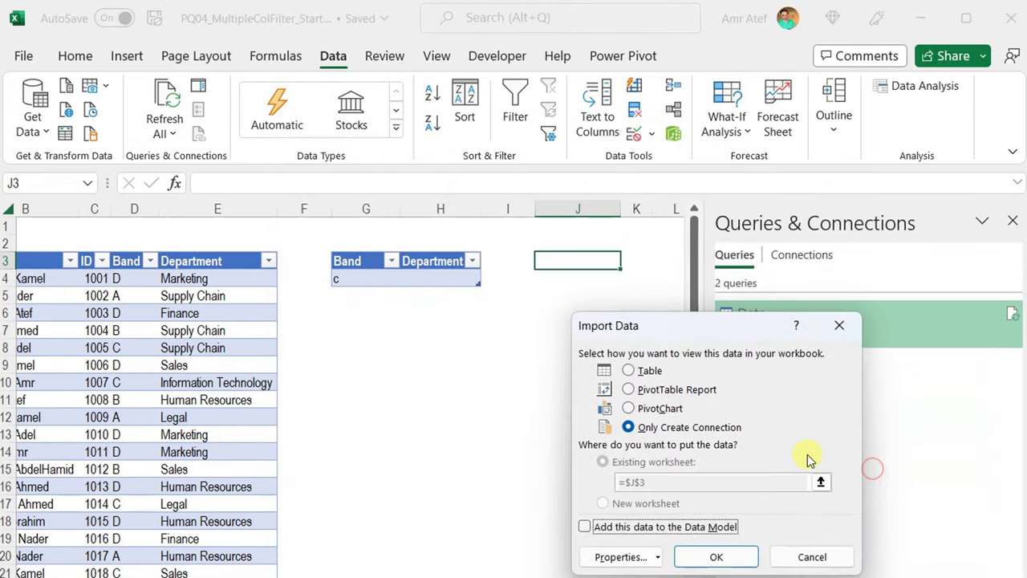
pyautogui.click(647, 370)
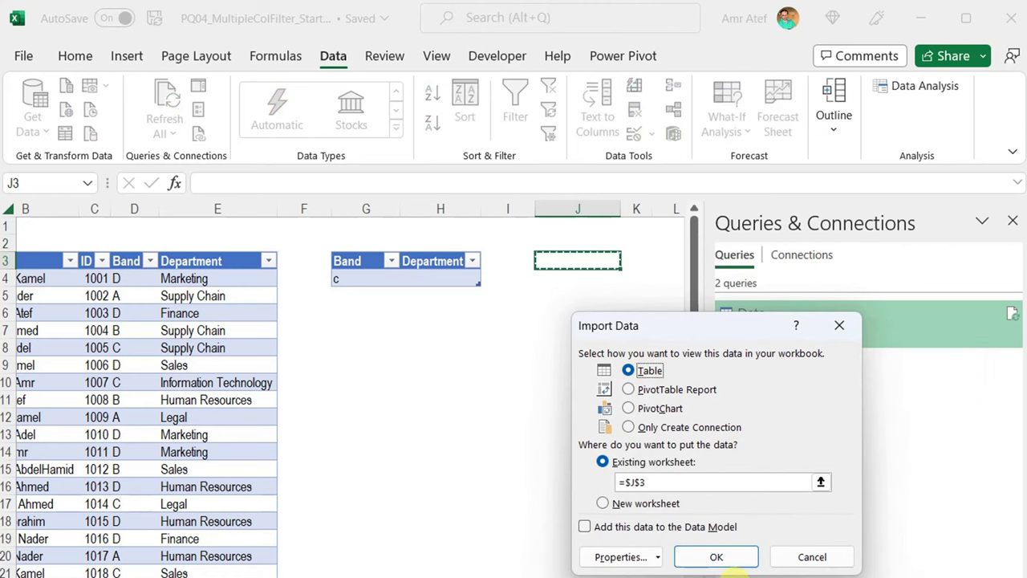
pyautogui.click(720, 558)
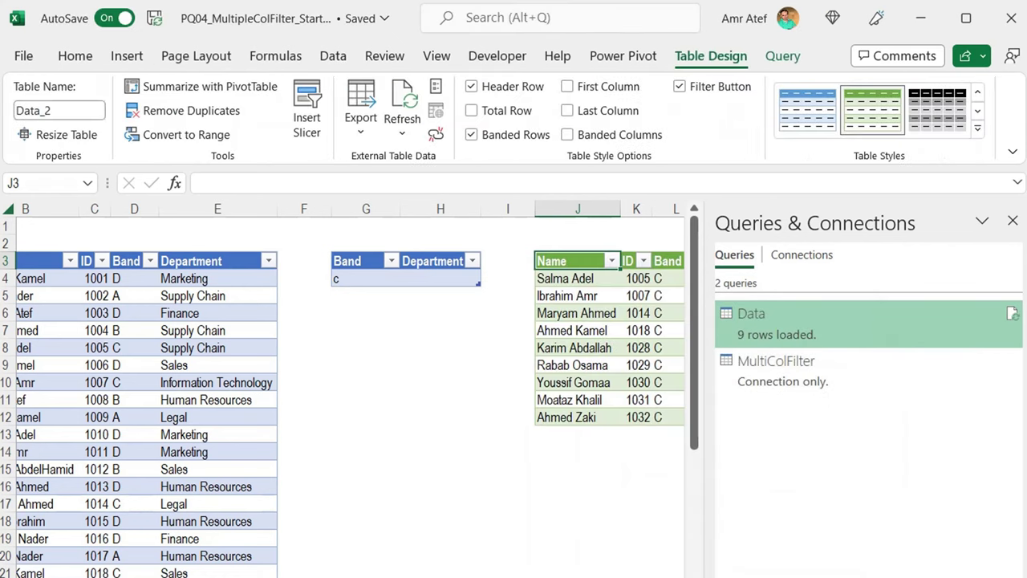
pyautogui.hscroll(3, 351, 390)
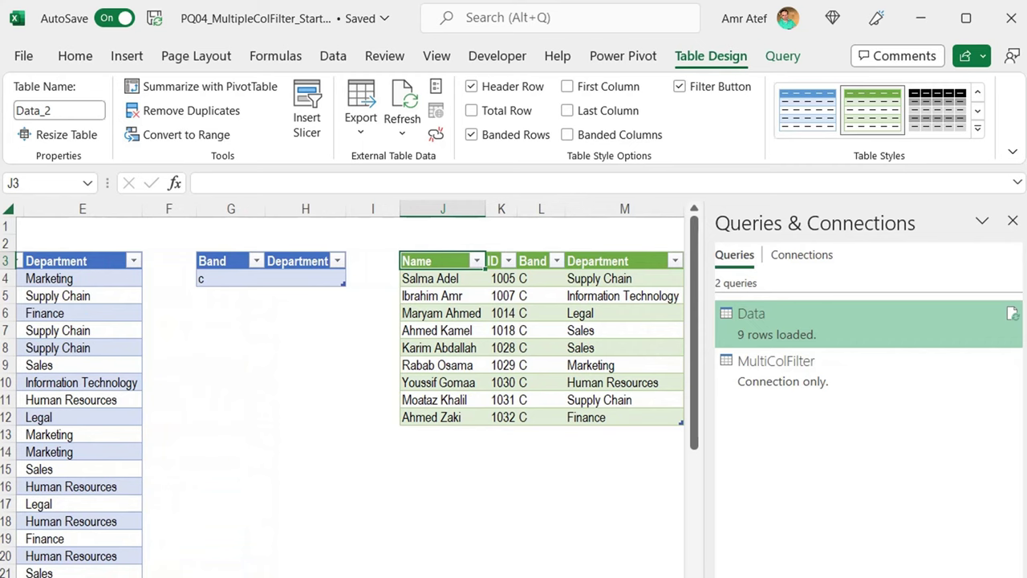
pyautogui.hscroll(1, 401, 321)
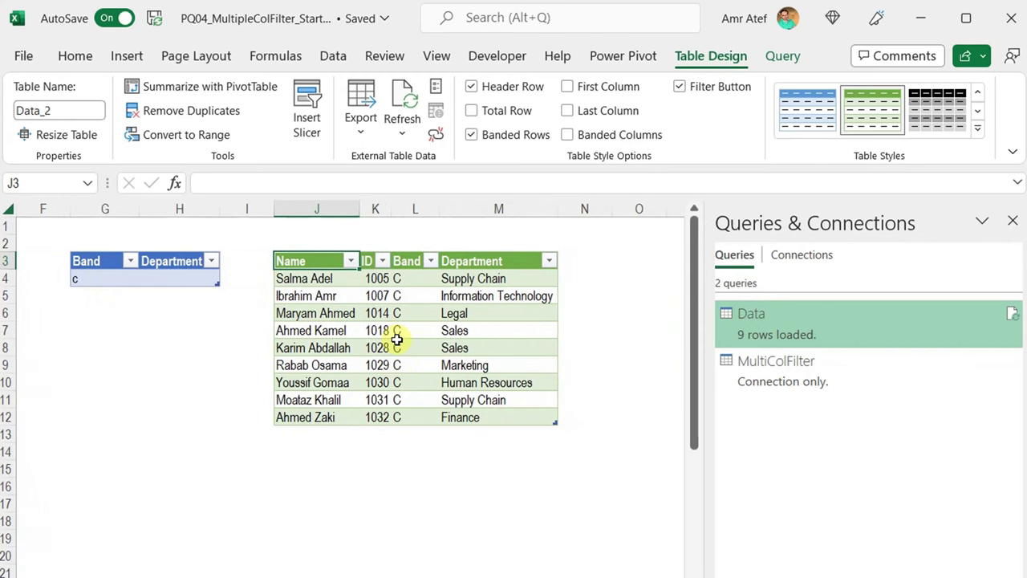
# Change the Band criterion in G4 of the MultiColFilter table to b and refresh the filtered results table.
pyautogui.click(107, 277)
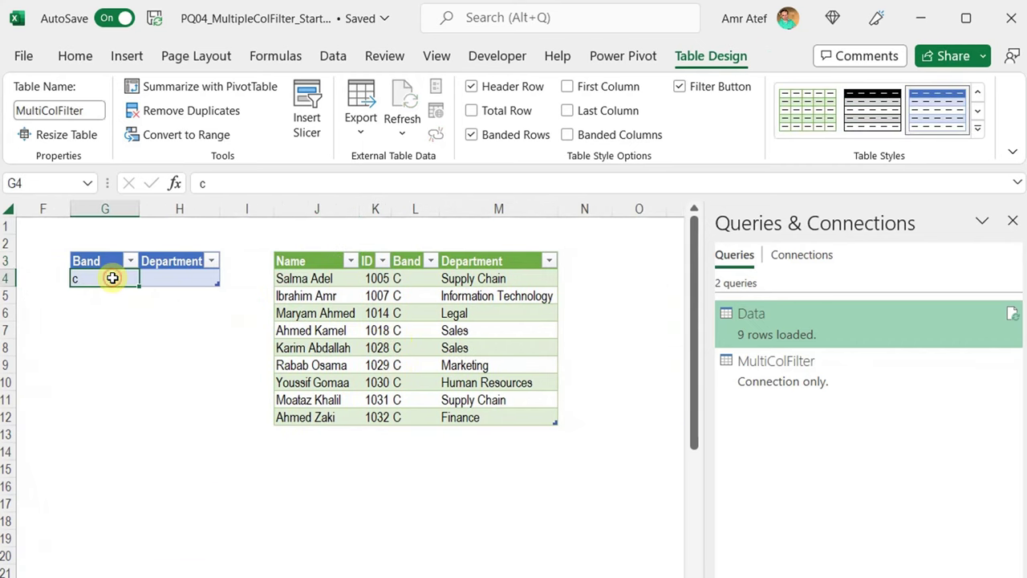
pyautogui.write('b')
pyautogui.press('Return')
pyautogui.rightClick(317, 295)
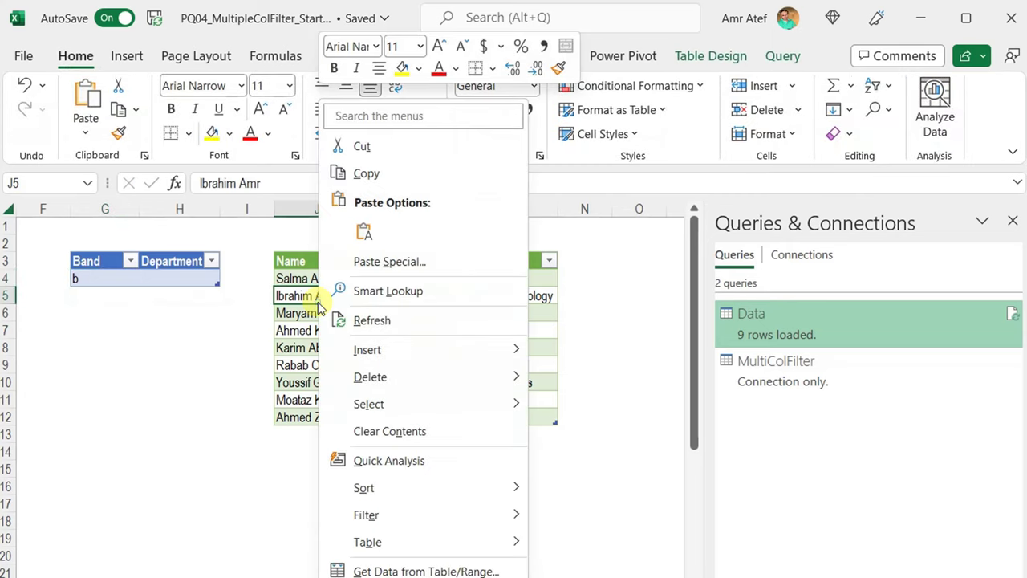
pyautogui.click(371, 321)
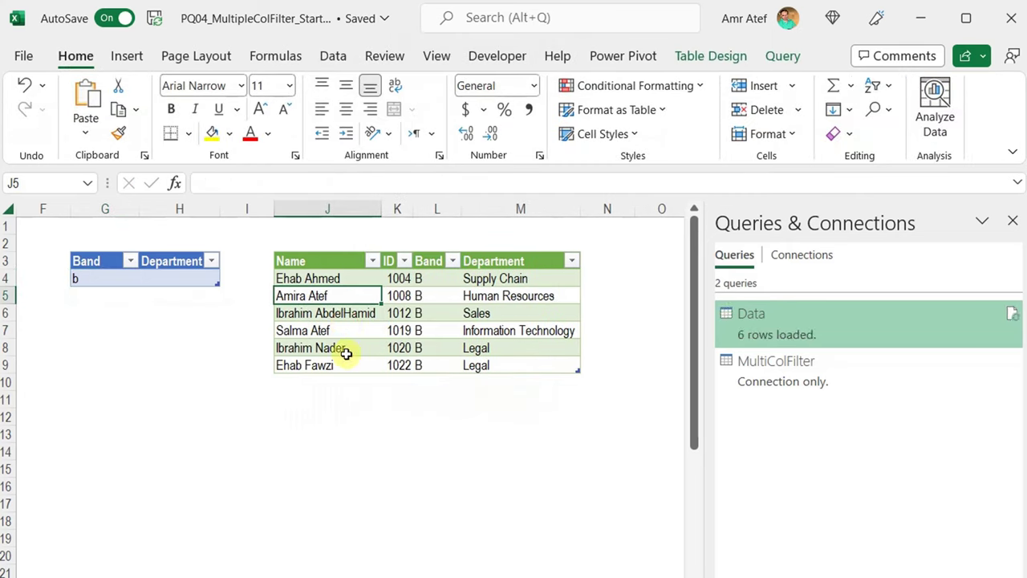
# Add c as a second Band criterion in G5 below b and refresh the filtered results table.
pyautogui.click(86, 279)
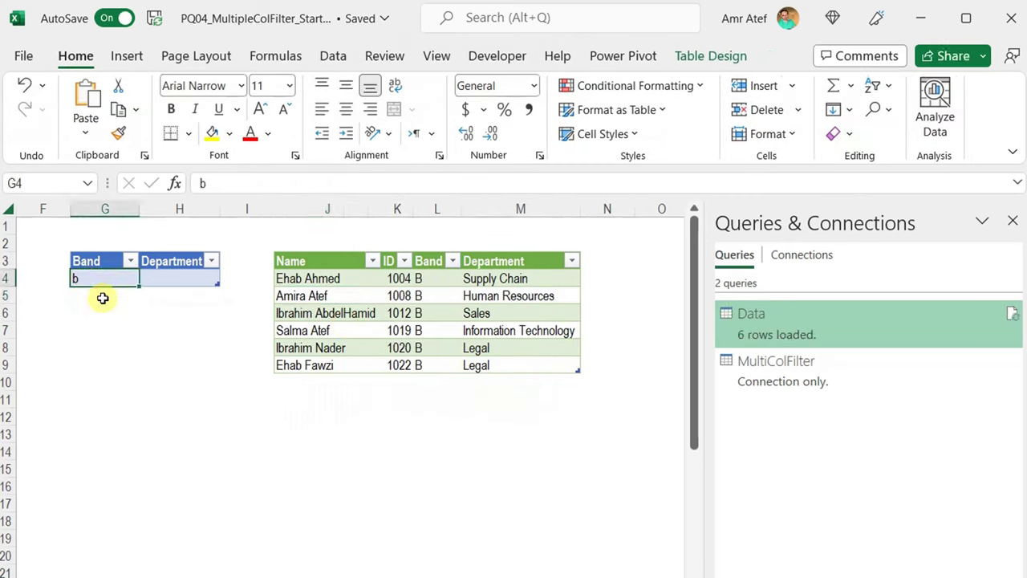
pyautogui.click(103, 296)
pyautogui.write('c')
pyautogui.press('Return')
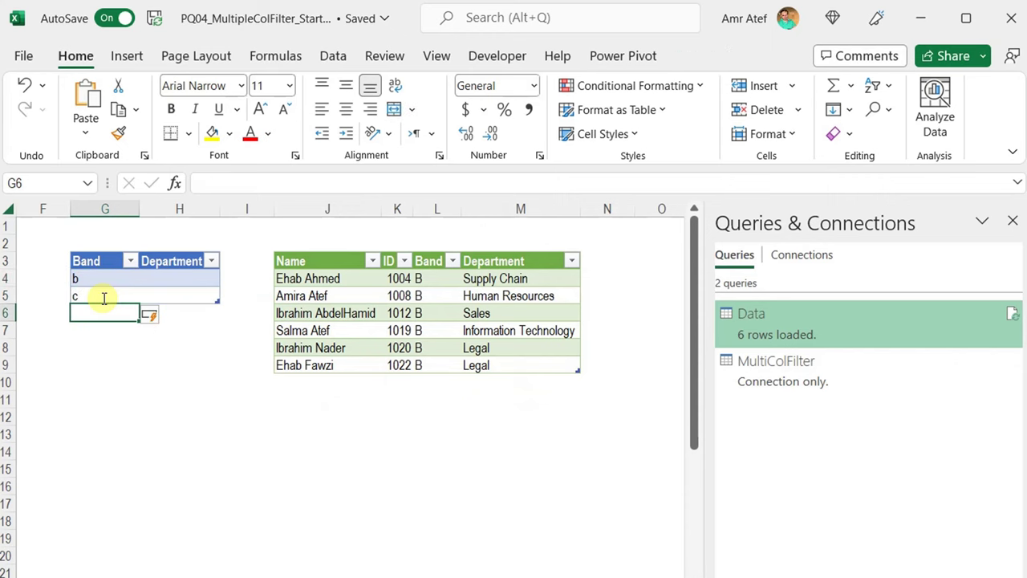
pyautogui.rightClick(434, 295)
pyautogui.click(489, 320)
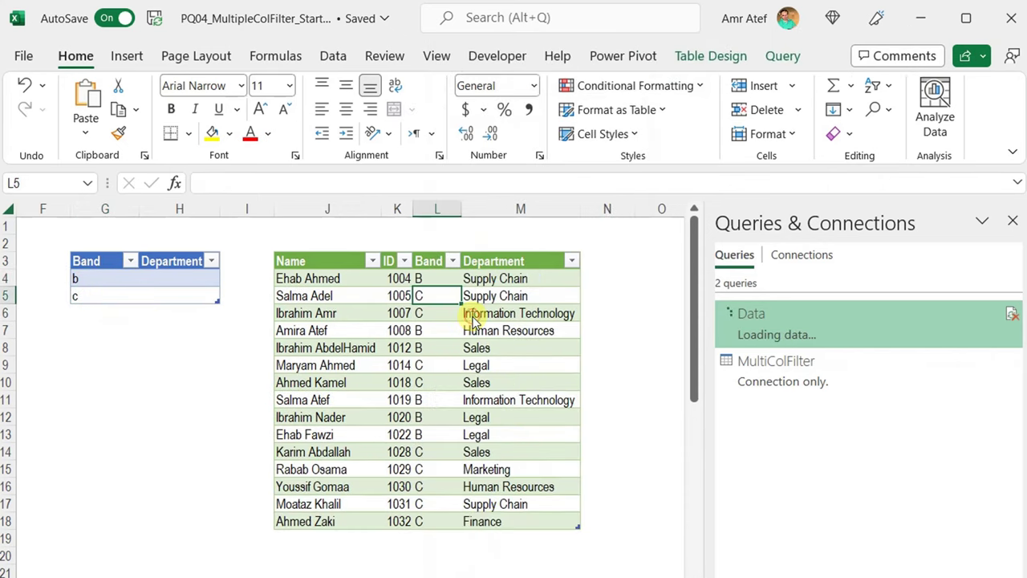
# Enter Supply Chain as the Department criterion in H4 and refresh the filtered results table.
pyautogui.click(186, 276)
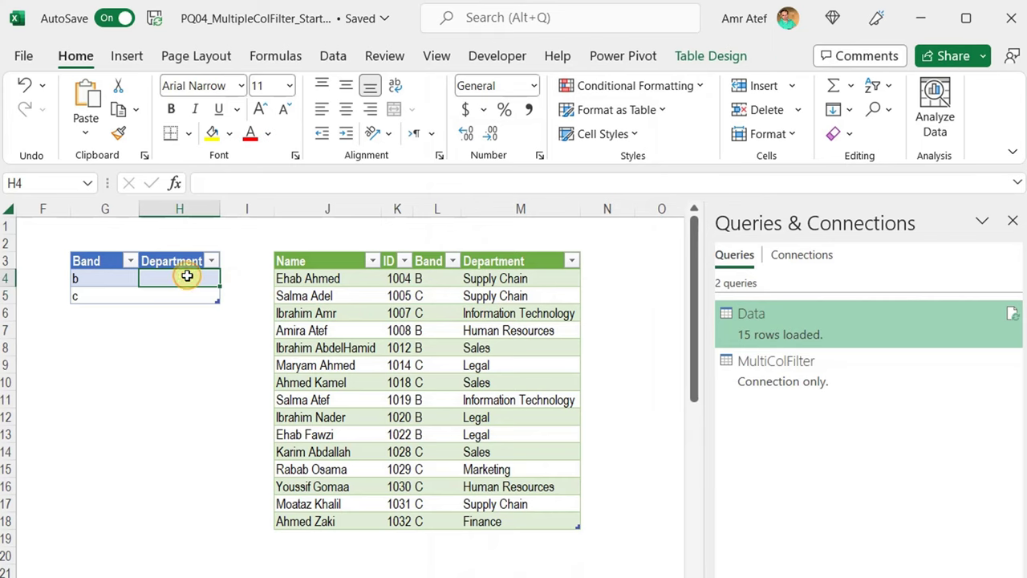
pyautogui.write('Su')
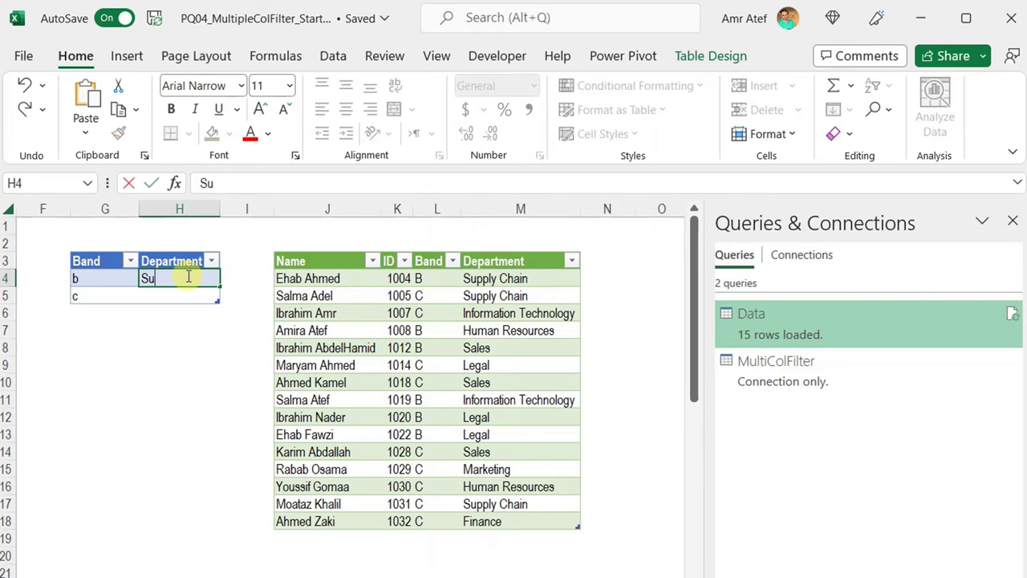
pyautogui.write('pply Chain')
pyautogui.rightClick(472, 347)
pyautogui.click(503, 319)
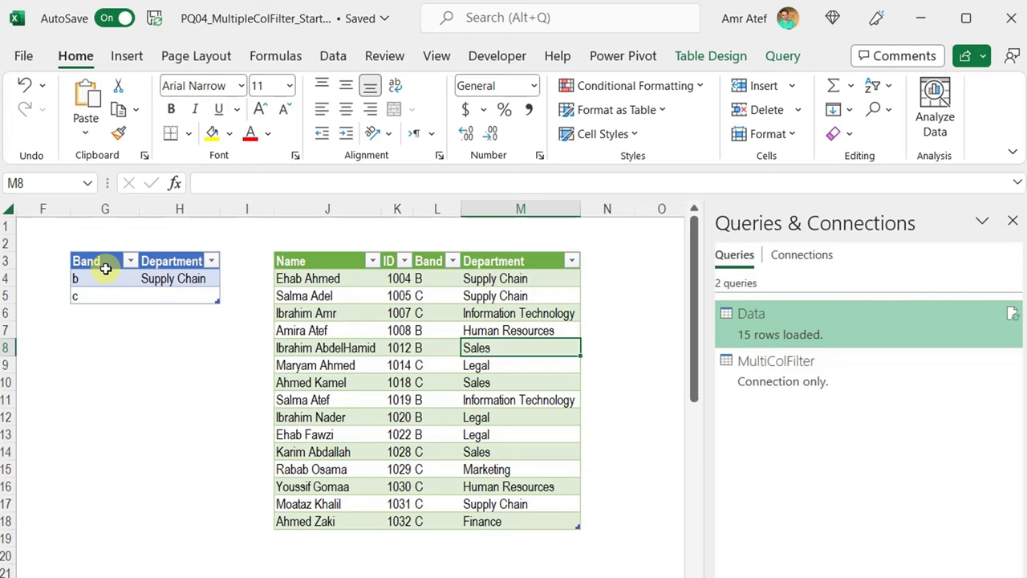
# Clear both Band criteria in G4:G5 and refresh the filtered results table.
pyautogui.moveTo(101, 280); pyautogui.dragTo(100, 295)
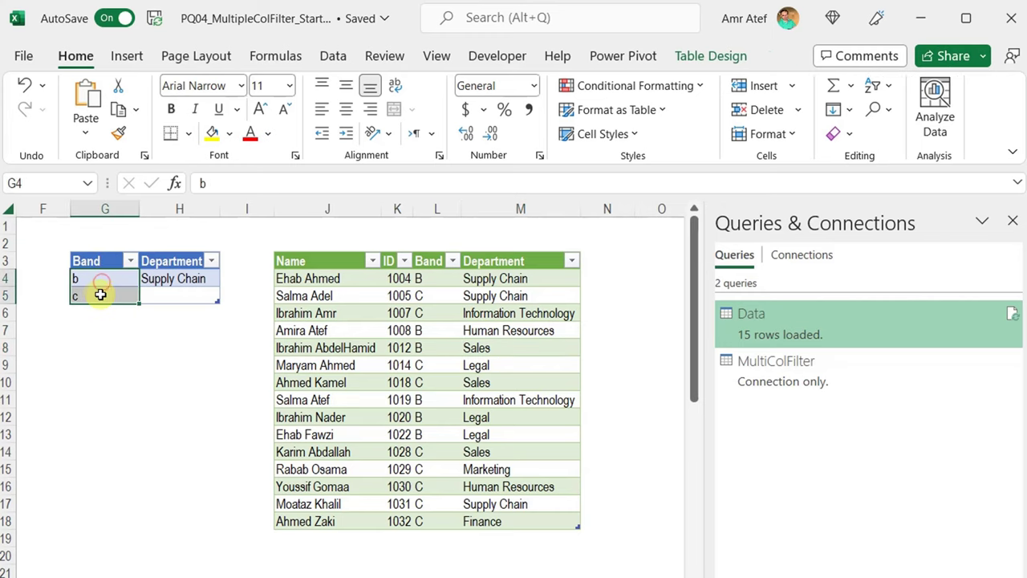
pyautogui.click(369, 329)
pyautogui.rightClick(370, 328)
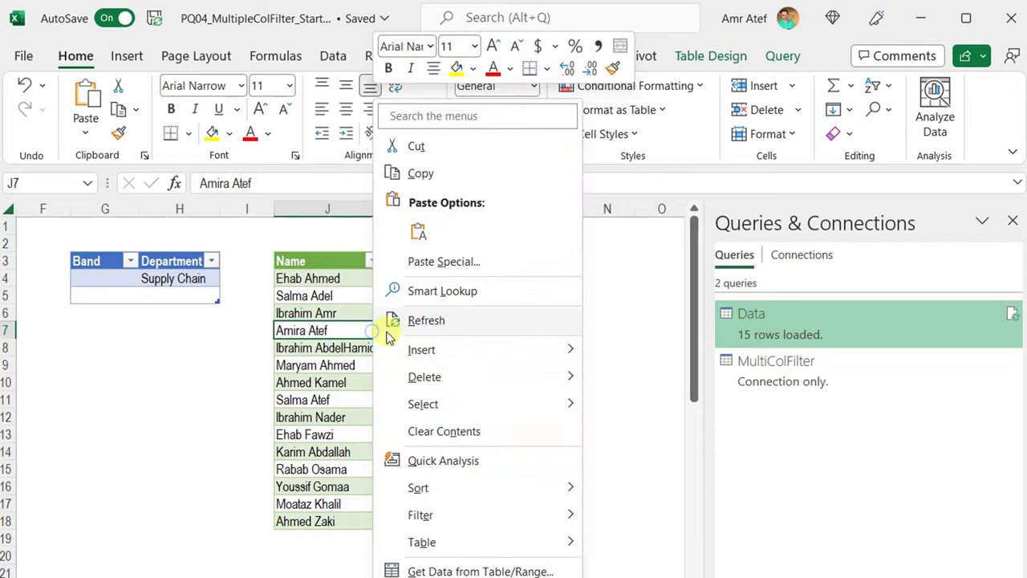
pyautogui.click(419, 324)
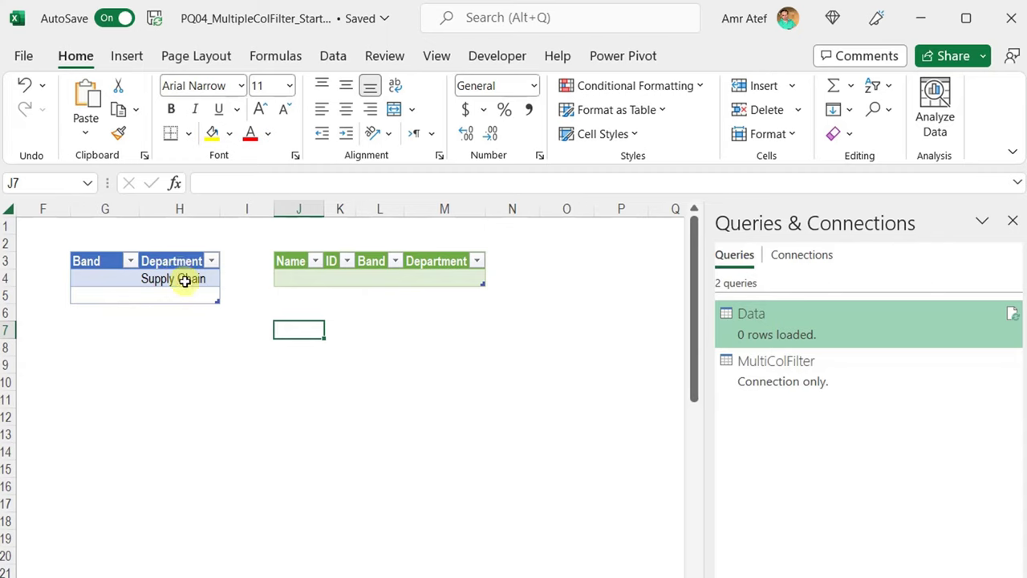
# Open the Data query for editing and rename its Changed Type step to Data.
pyautogui.doubleClick(815, 336)
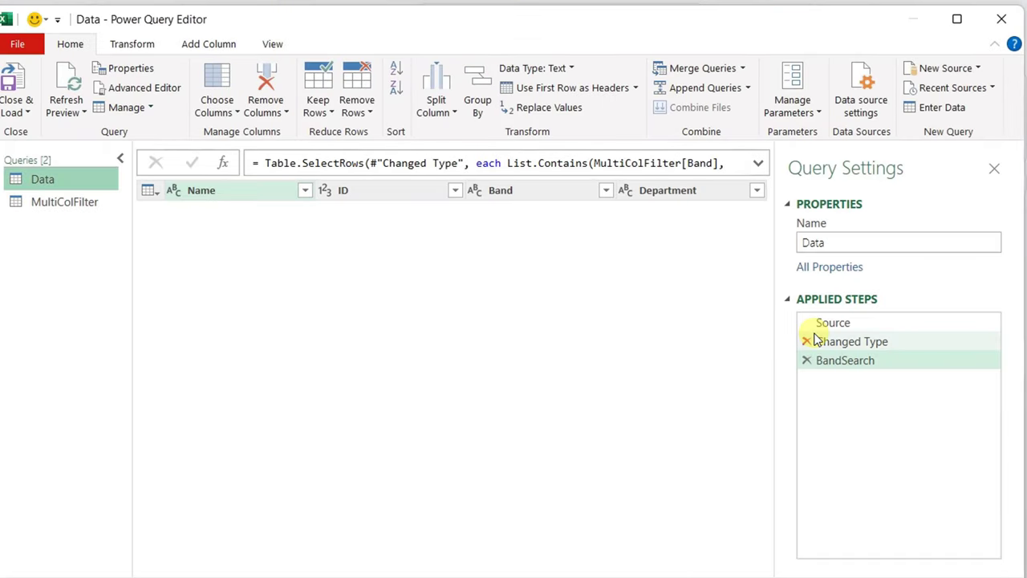
pyautogui.click(838, 341)
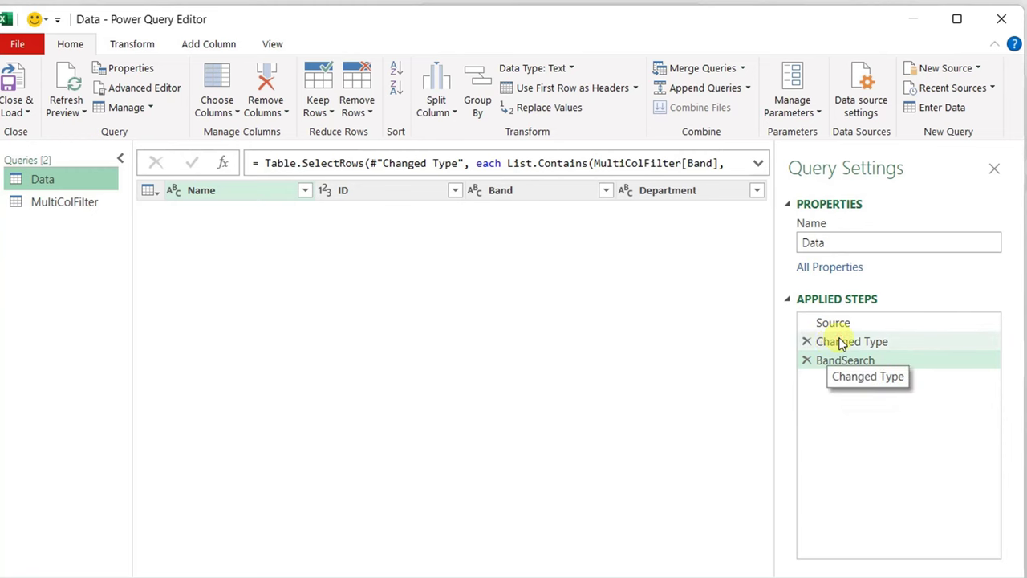
pyautogui.rightClick(859, 343)
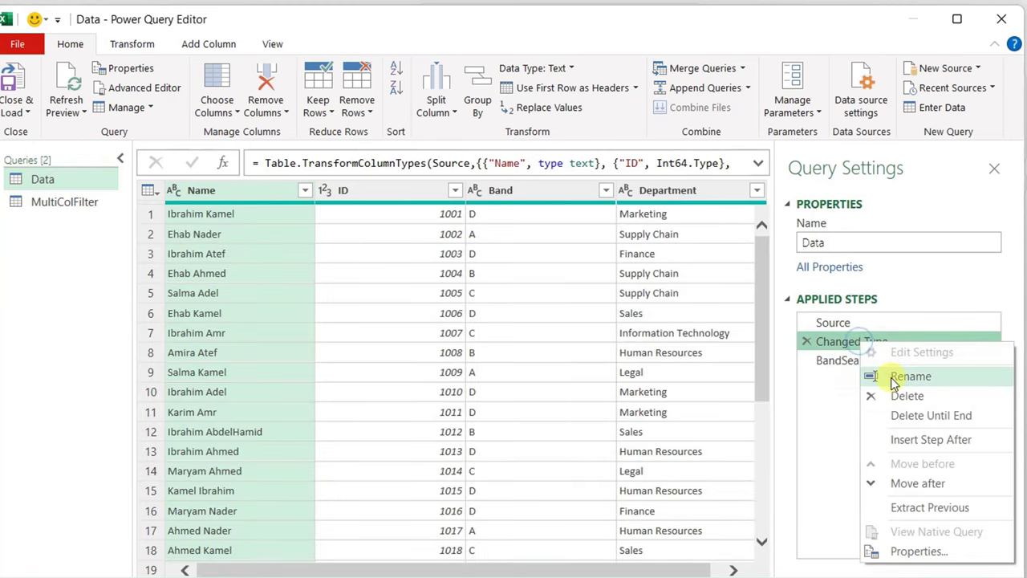
pyautogui.click(886, 375)
pyautogui.write('Data')
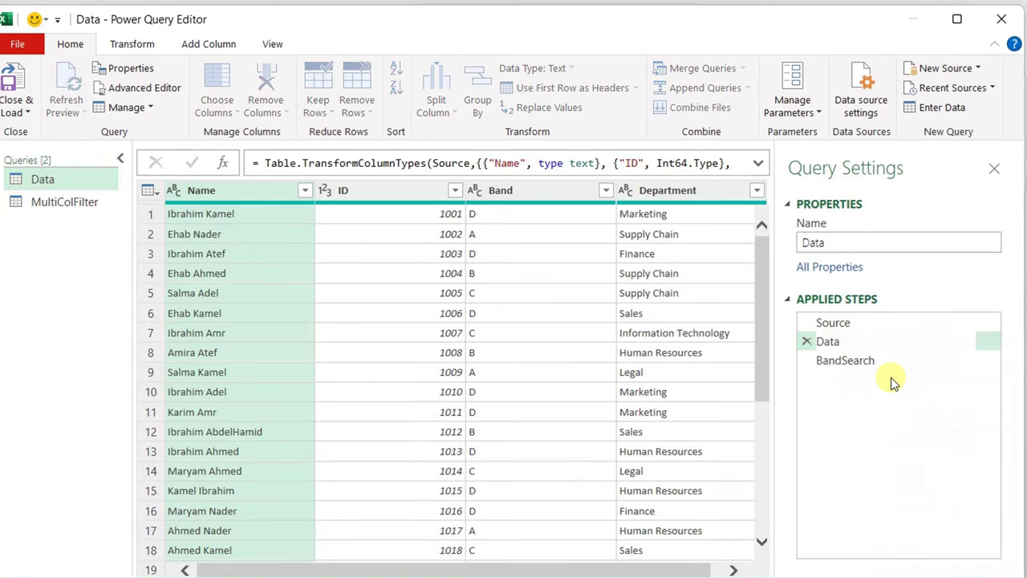
pyautogui.press('Return')
# Copy the whole Table.SelectRows formula of the BandSearch step, leaving the formula itself unedited.
pyautogui.click(855, 362)
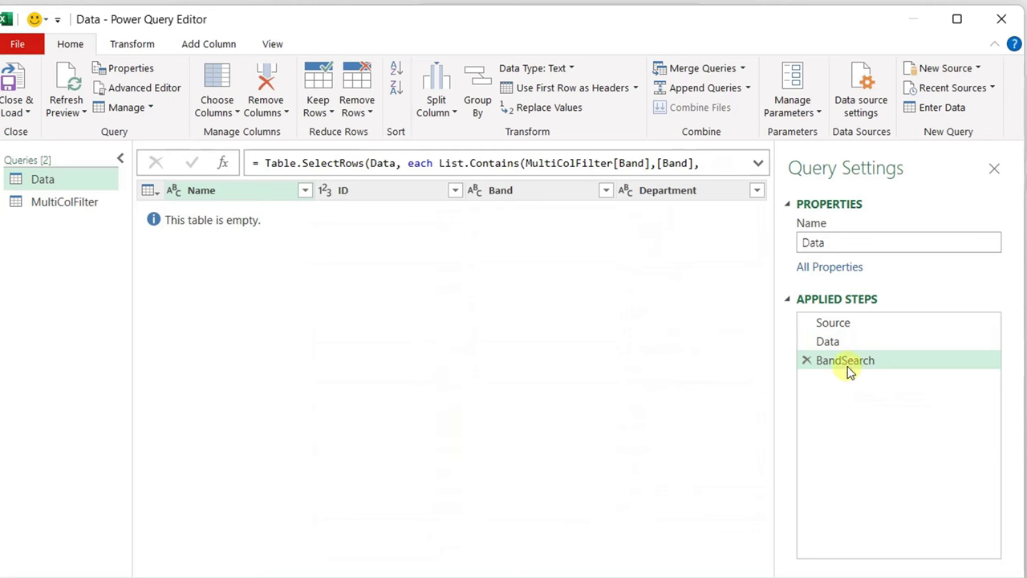
pyautogui.click(759, 164)
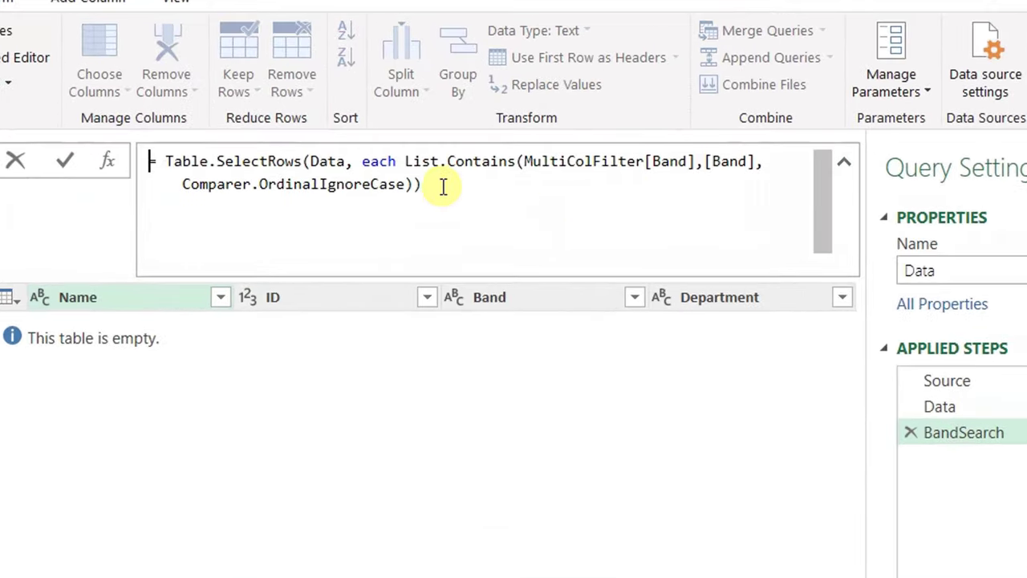
pyautogui.moveTo(442, 186); pyautogui.dragTo(88, 146)
pyautogui.hotkey('ctrl', 'c')
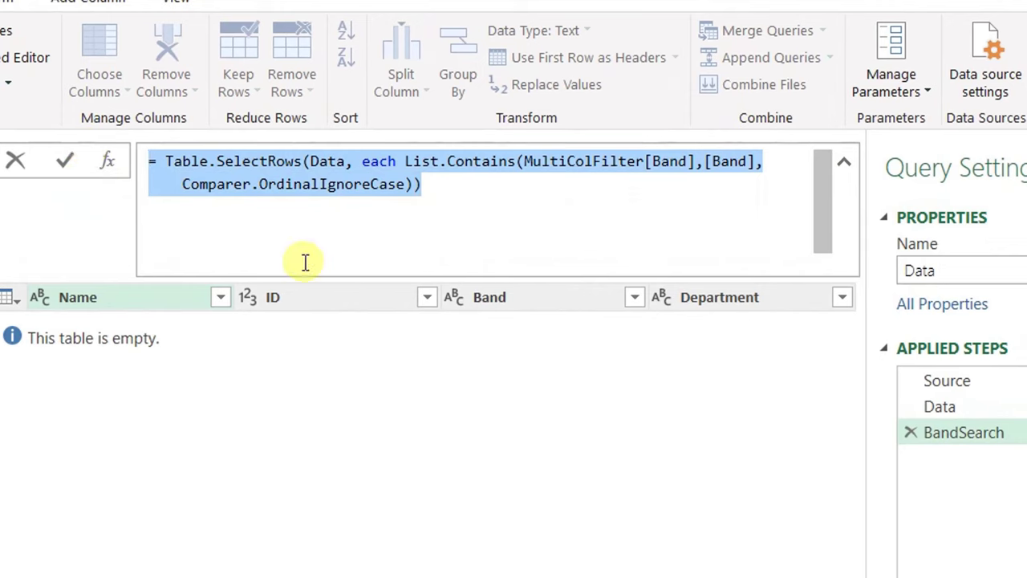
pyautogui.press('Escape')
# Add a custom step after BandSearch and replace its BandSearch reference with the copied Table.SelectRows formula.
pyautogui.click(108, 159)
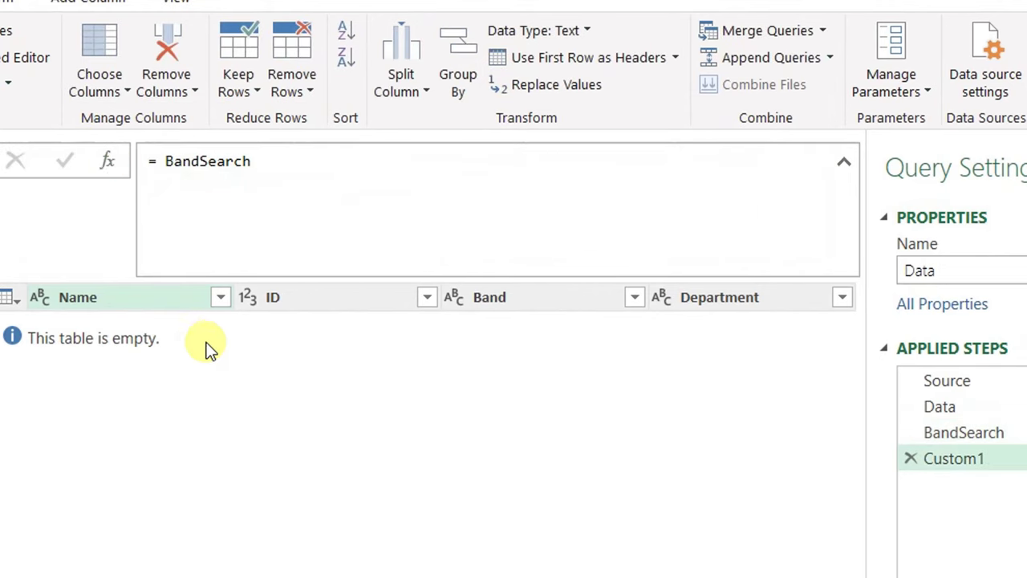
pyautogui.moveTo(262, 165); pyautogui.dragTo(160, 163)
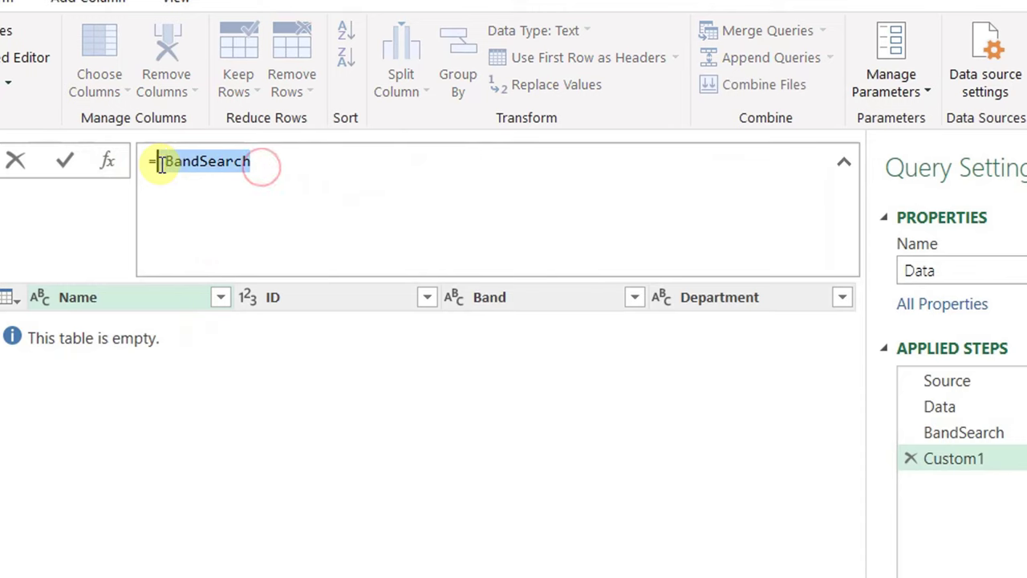
pyautogui.hotkey('ctrl', 'v')
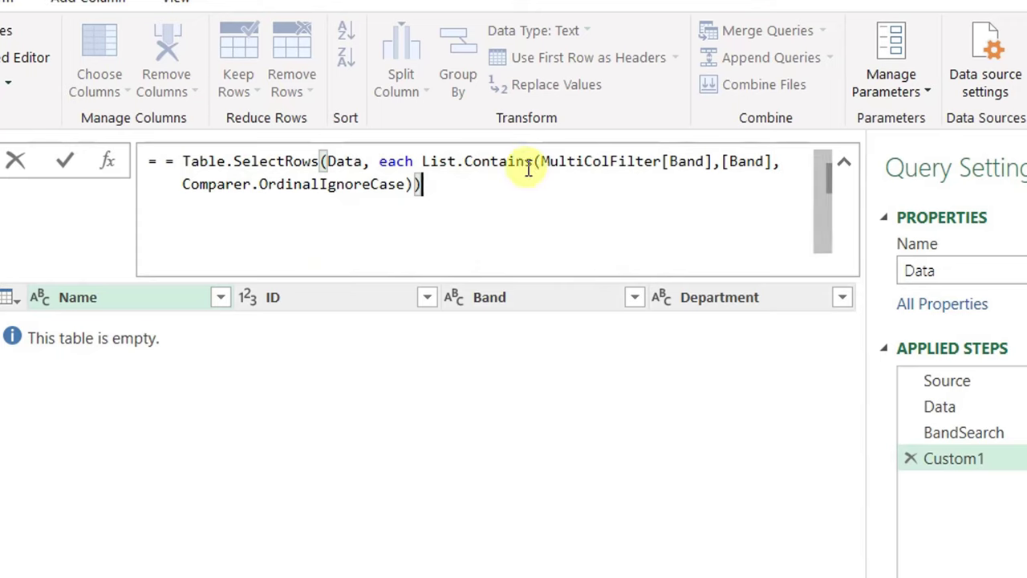
# Change the list in the custom step's List.Contains to MultiColFilter[Deaprtment] and remove the duplicate equals sign at the formula's start.
pyautogui.doubleClick(686, 161)
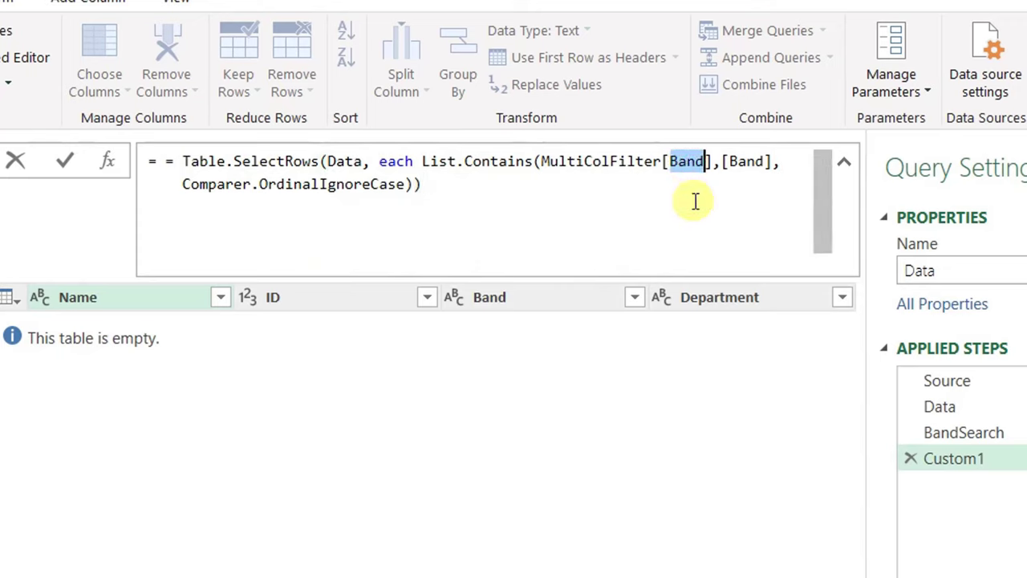
pyautogui.write('Deaprte')
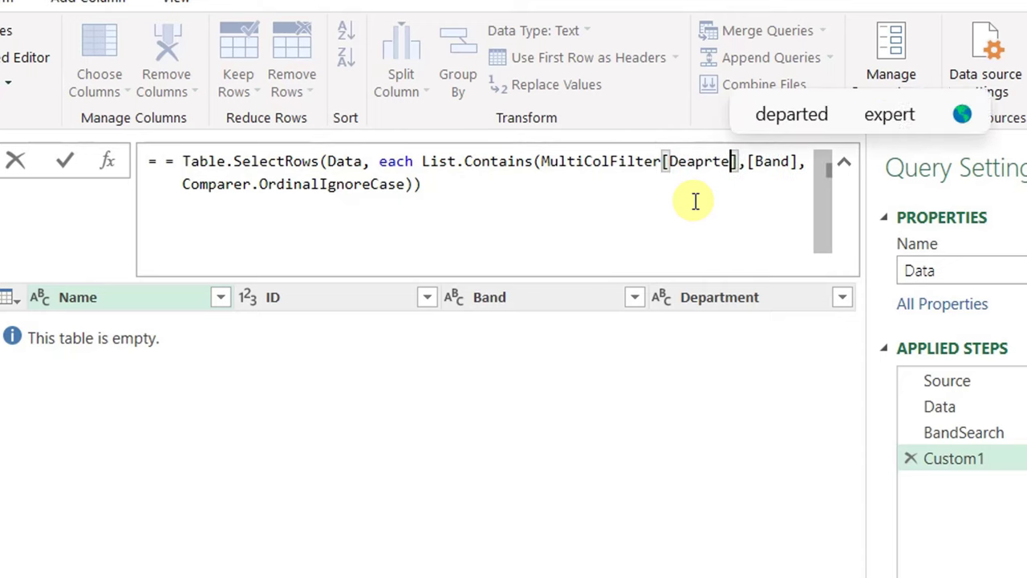
pyautogui.write('ment')
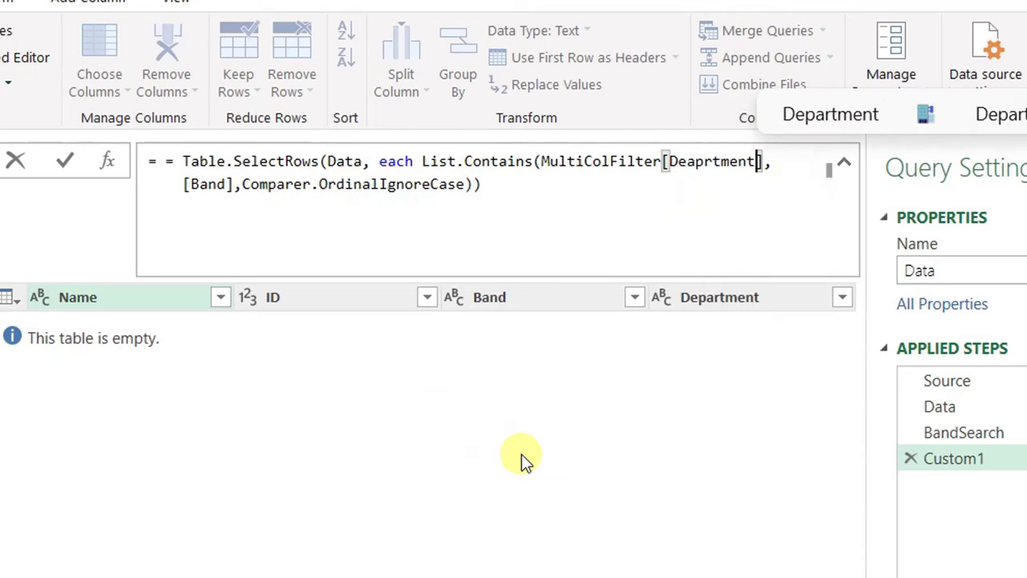
pyautogui.click(177, 222)
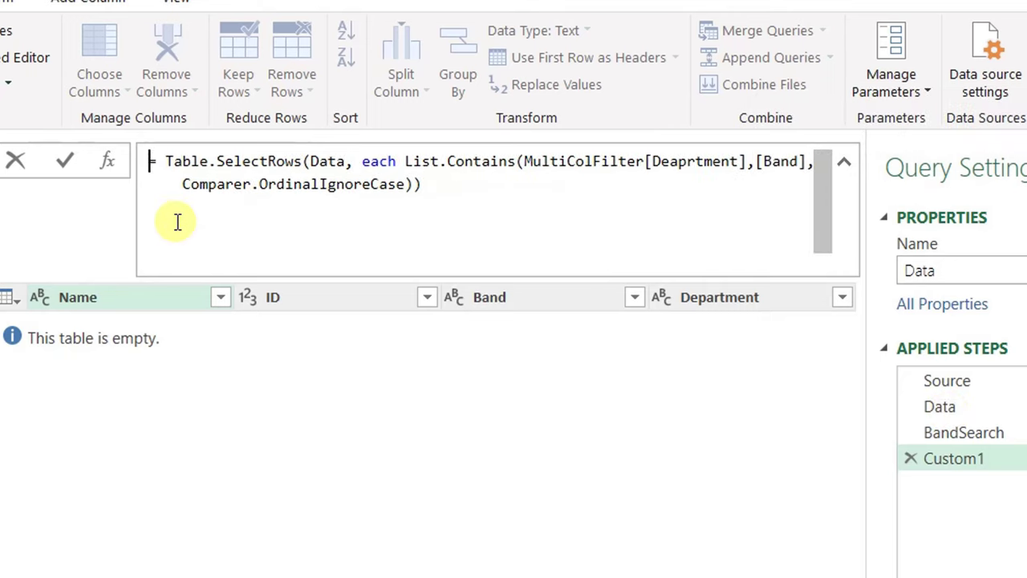
# Replace the compared column [Band] with [Department] in the custom step's List.Contains condition and commit the formula.
pyautogui.doubleClick(329, 160)
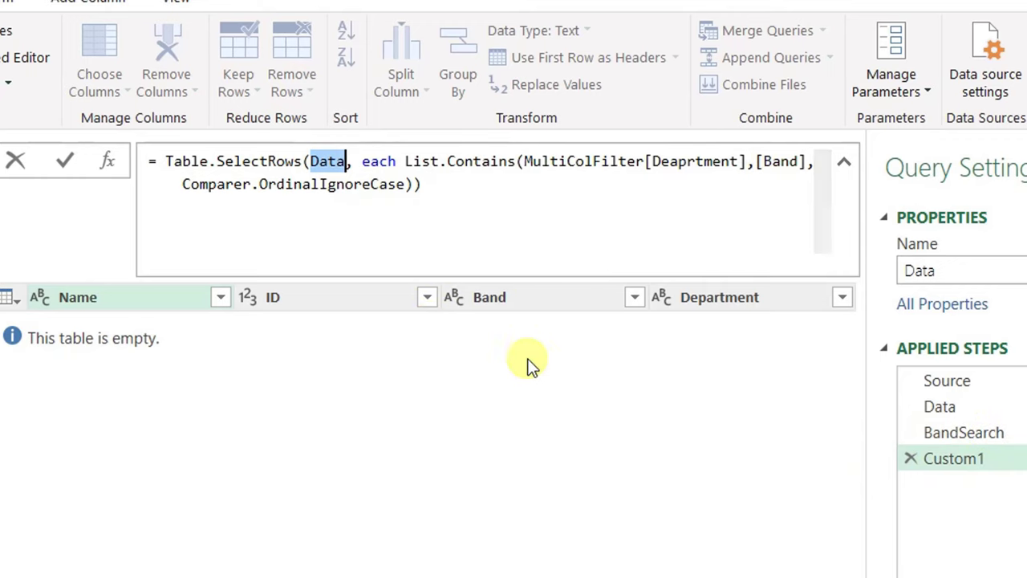
pyautogui.doubleClick(782, 163)
pyautogui.write('Depa')
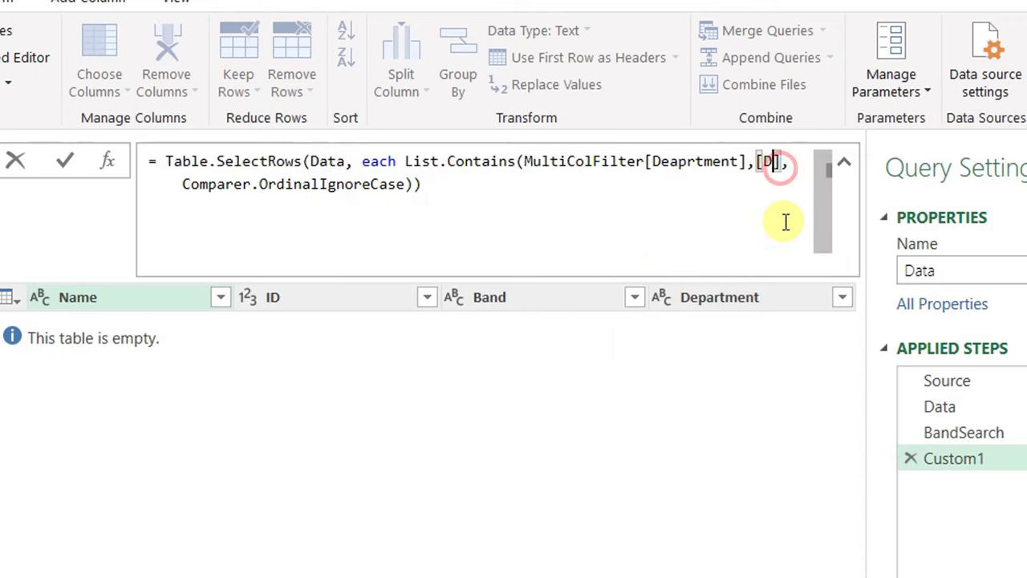
pyautogui.write('rtment')
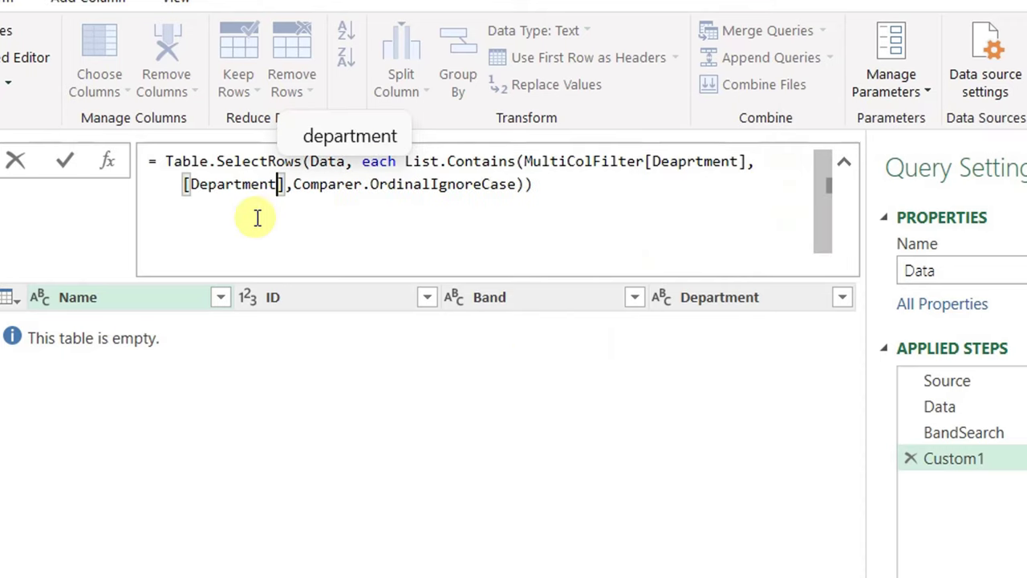
pyautogui.click(67, 161)
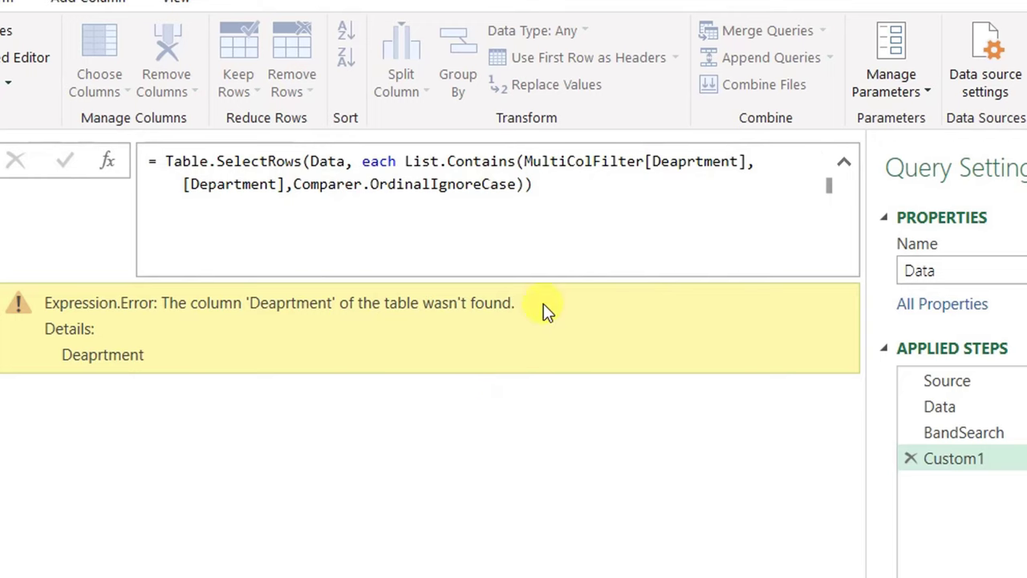
# Correct the misspelled column reference to MultiColFilter[Department] in the custom step's formula and commit it.
pyautogui.click(678, 162)
pyautogui.press('BackSpace')
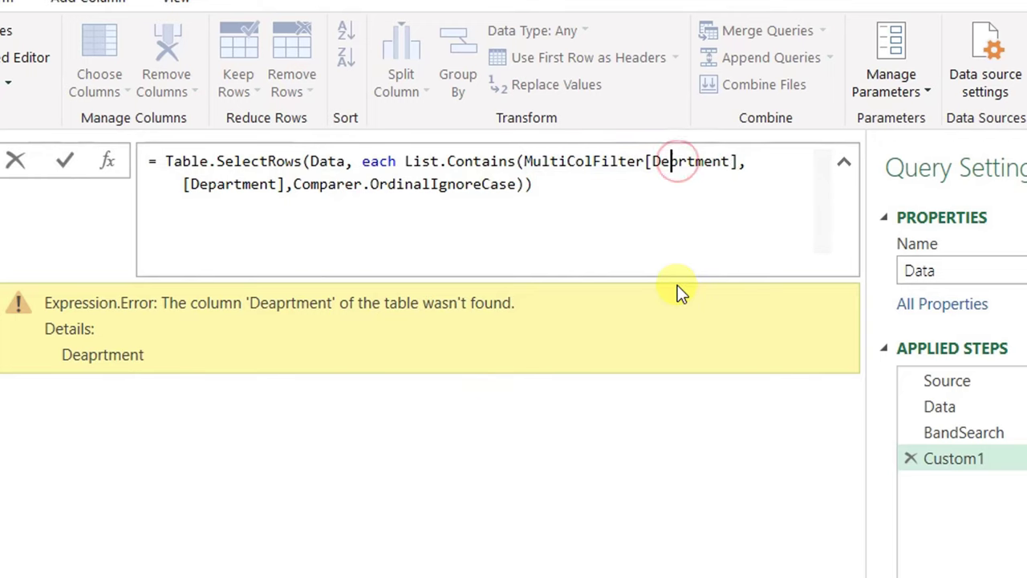
pyautogui.press('Right')
pyautogui.write('a')
pyautogui.click(65, 161)
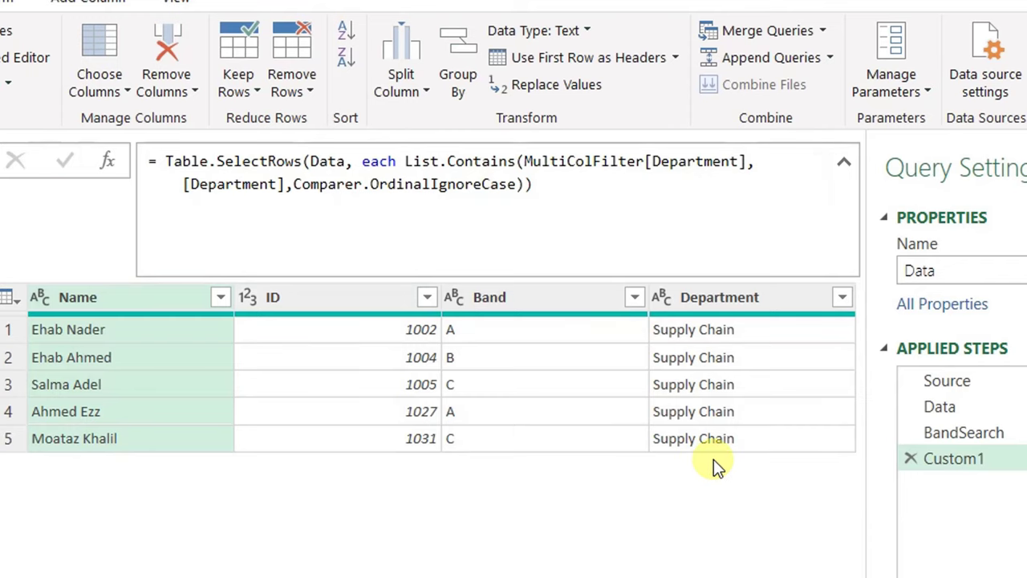
# Check the BandSearch step's result against the custom step, and rename the custom step to DepSeach.
pyautogui.click(980, 437)
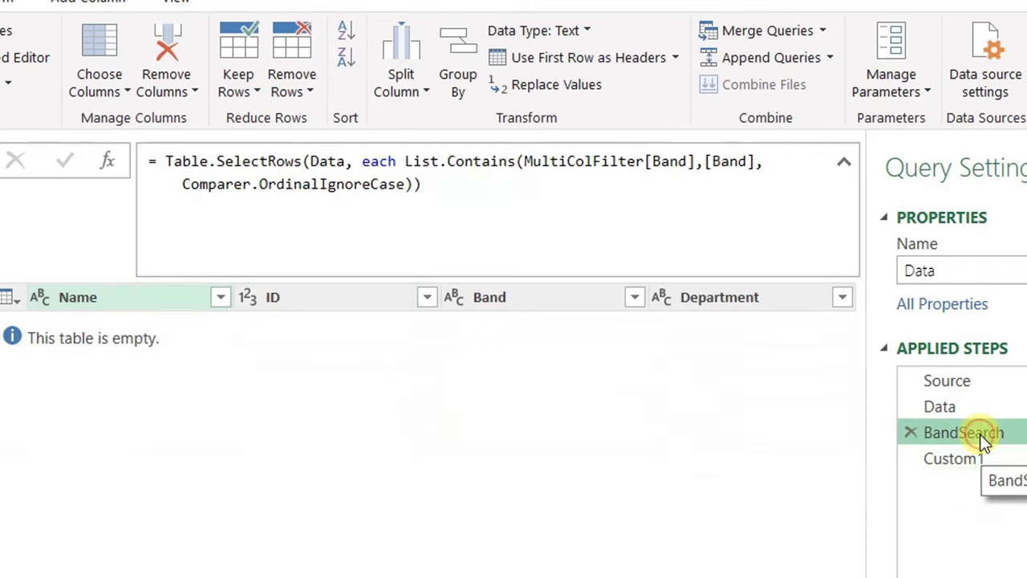
pyautogui.click(978, 461)
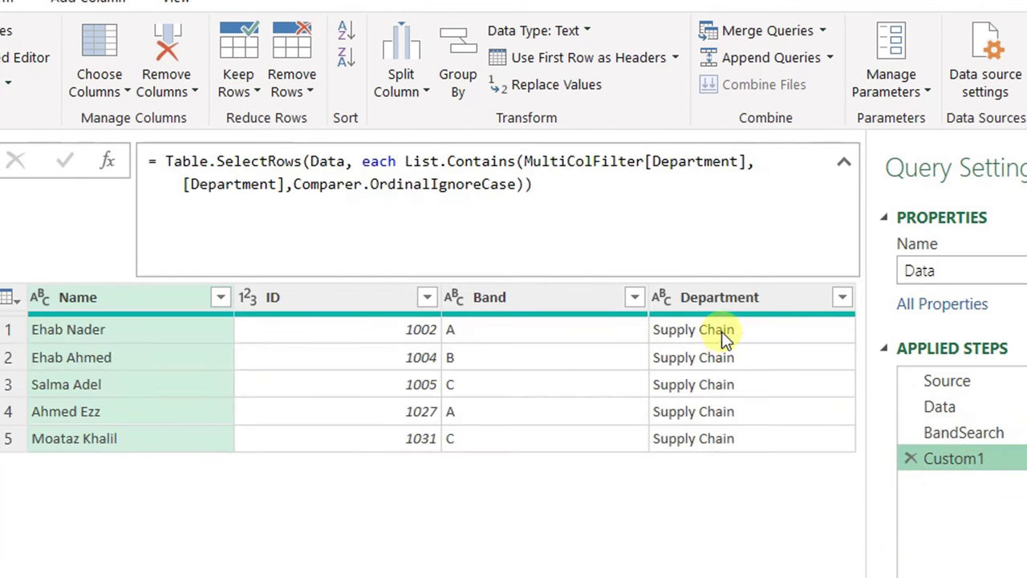
pyautogui.rightClick(1006, 462)
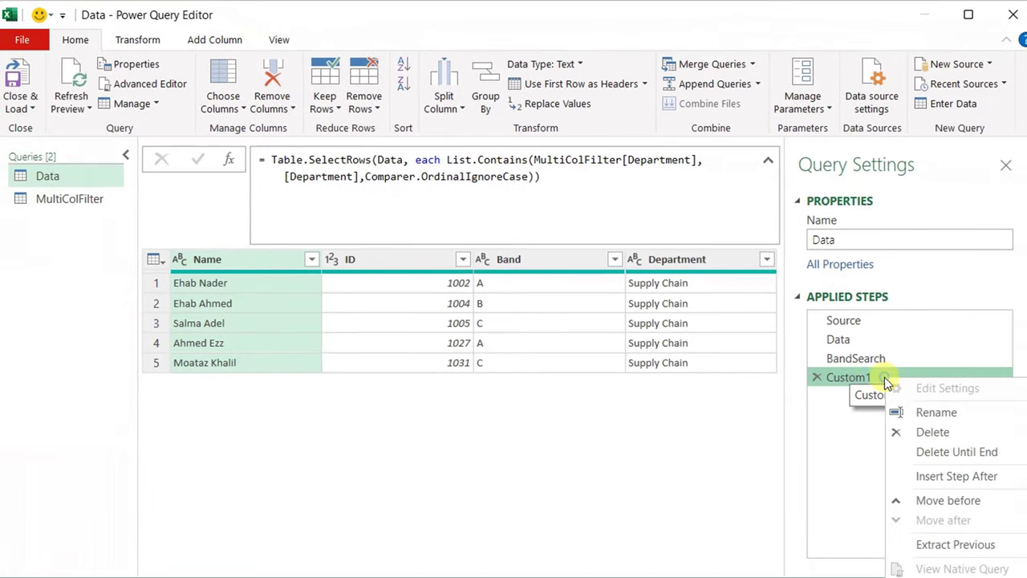
pyautogui.click(923, 412)
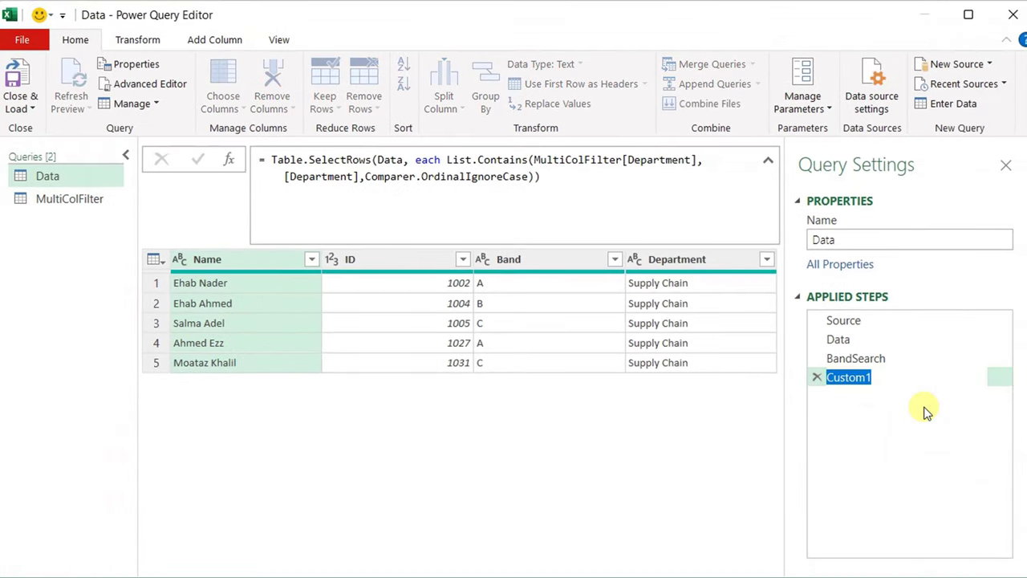
pyautogui.write('DepSeach')
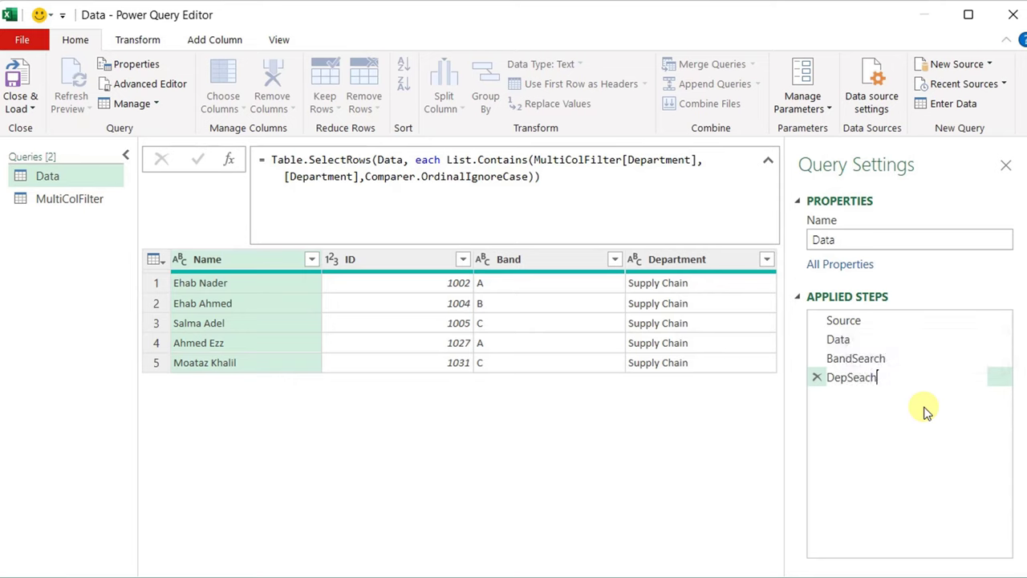
pyautogui.press('Return')
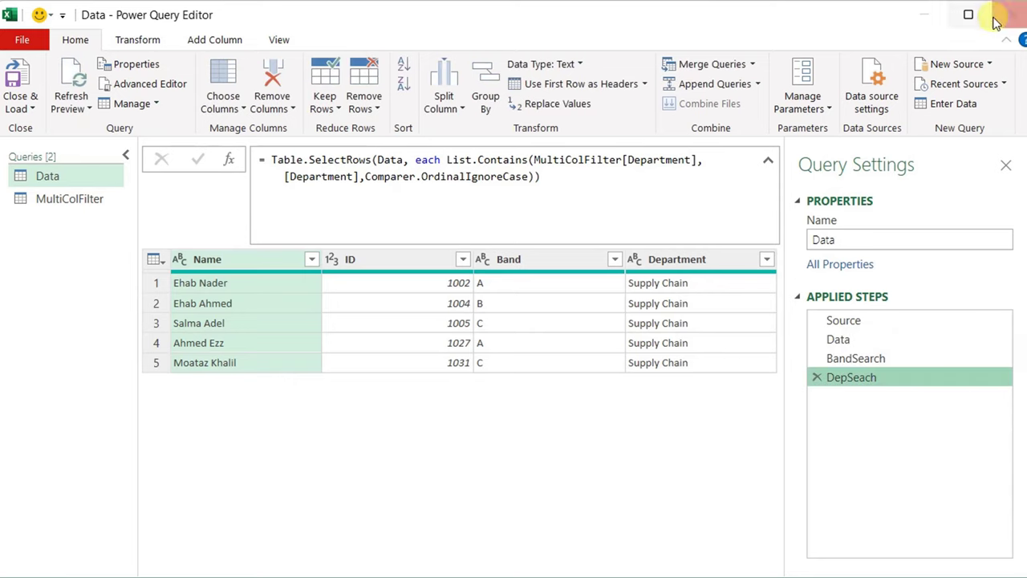
# Close the query editor keeping the changes, and return to the Data results table in the worksheet.
pyautogui.click(995, 22)
pyautogui.click(562, 412)
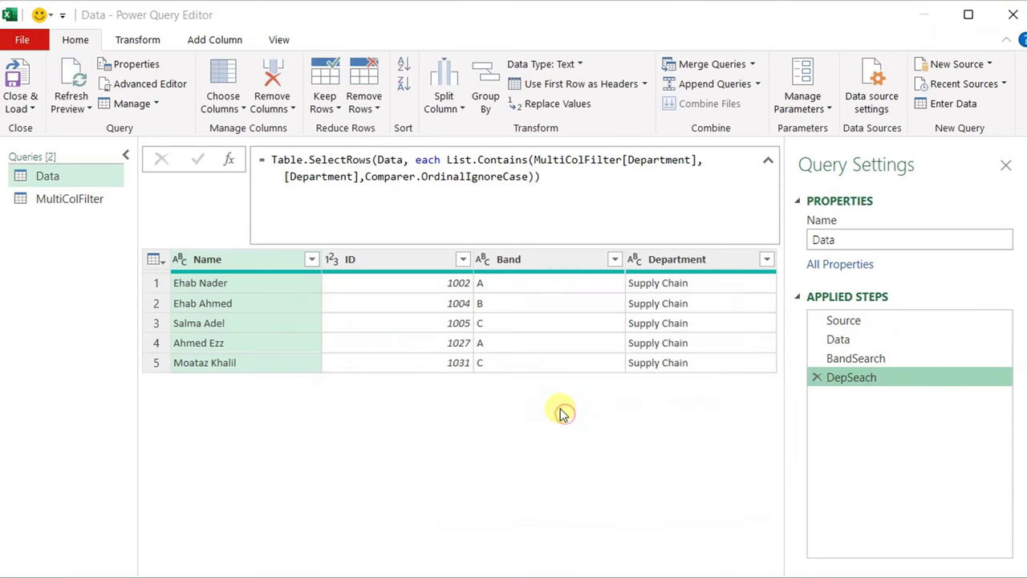
pyautogui.click(447, 296)
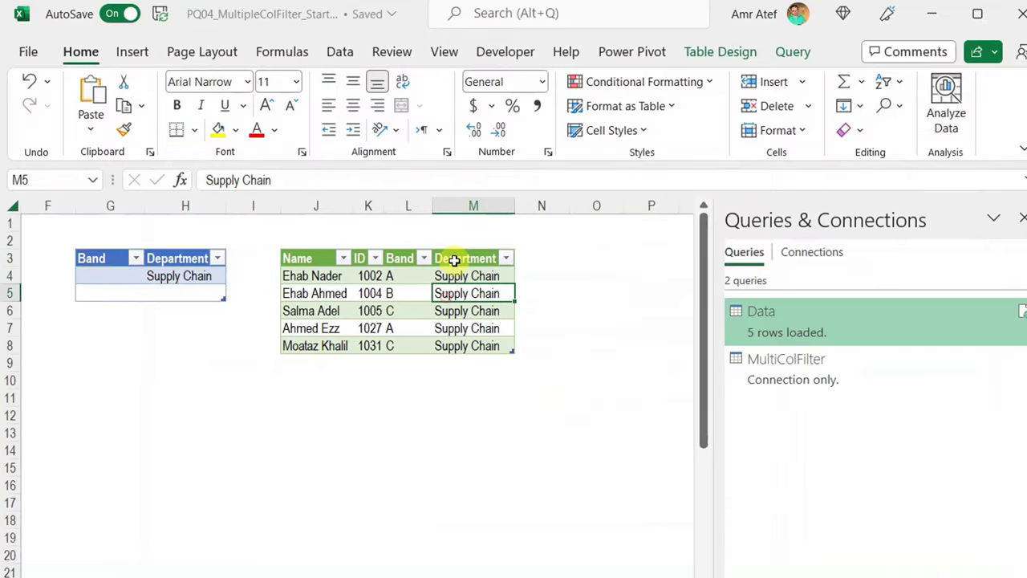
# Add finance below Supply Chain in the filter table's Department column and refresh the results table.
pyautogui.click(154, 288)
pyautogui.write('finance')
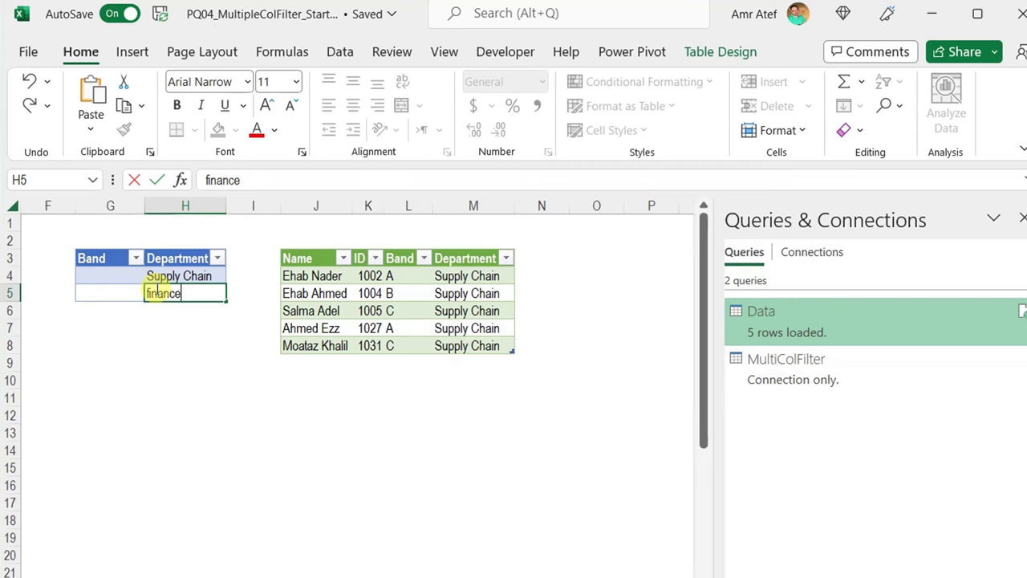
pyautogui.press('Return')
pyautogui.rightClick(349, 293)
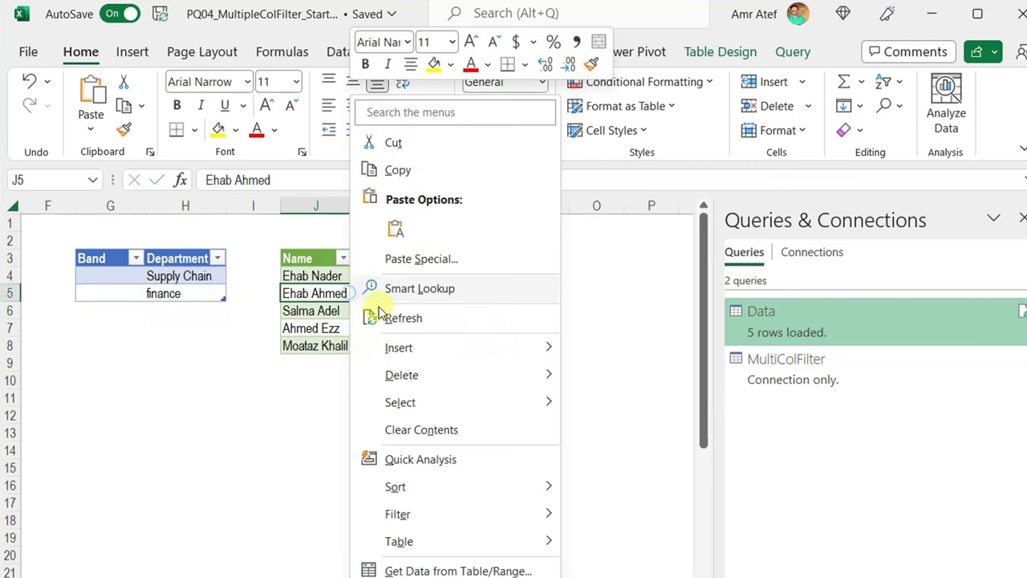
pyautogui.click(381, 314)
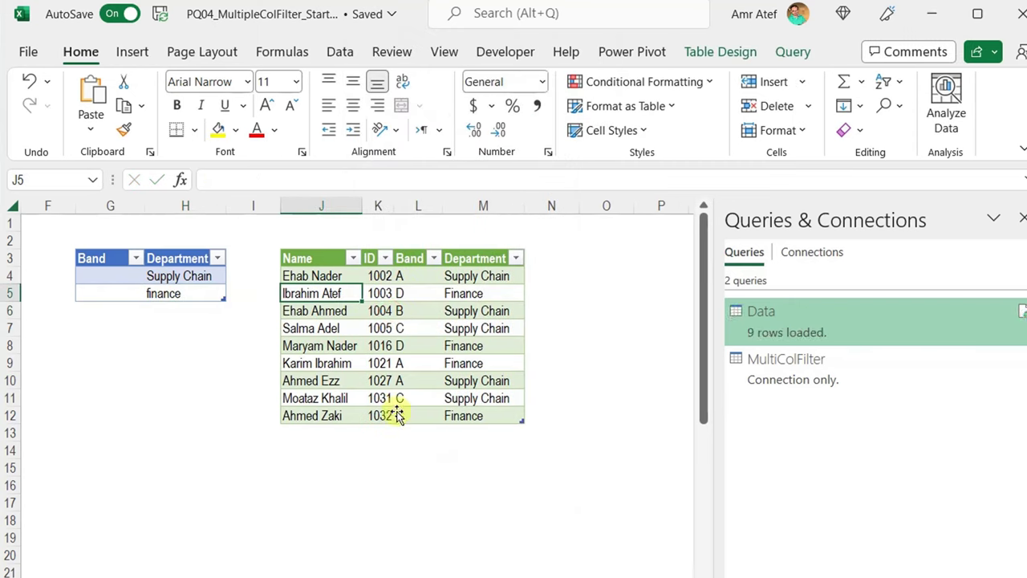
# Enter A as the first Band criterion in cell G4 and refresh the results table.
pyautogui.click(126, 277)
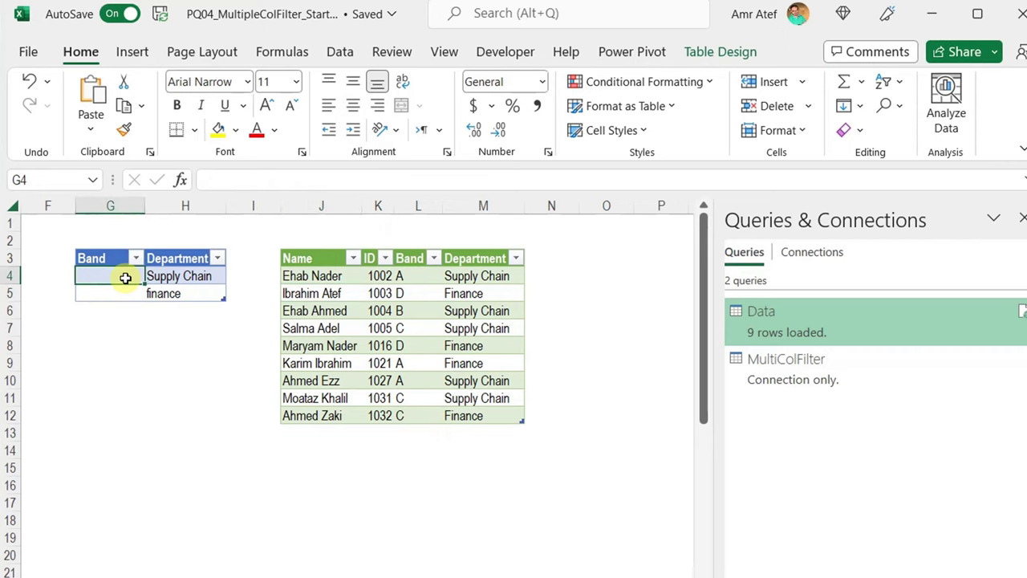
pyautogui.write('A')
pyautogui.press('Return')
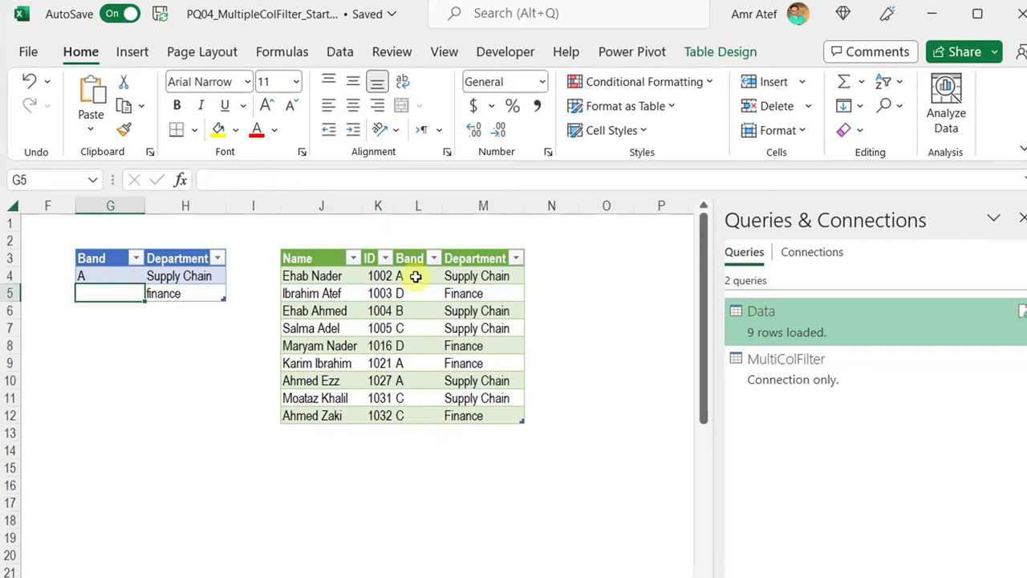
pyautogui.rightClick(413, 333)
pyautogui.click(451, 319)
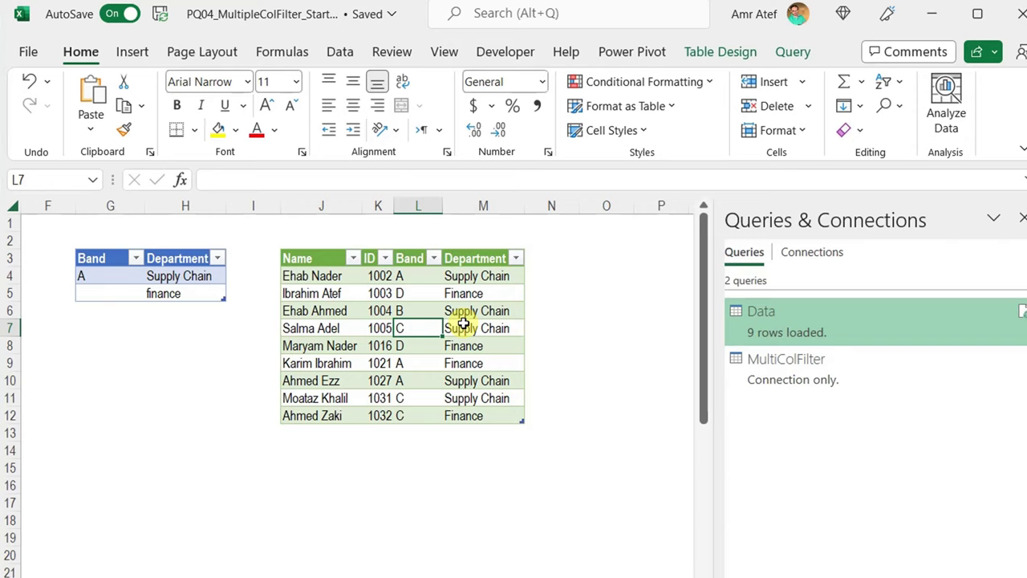
# Clear the finance entry from cell H5 of the filter table.
pyautogui.click(163, 292)
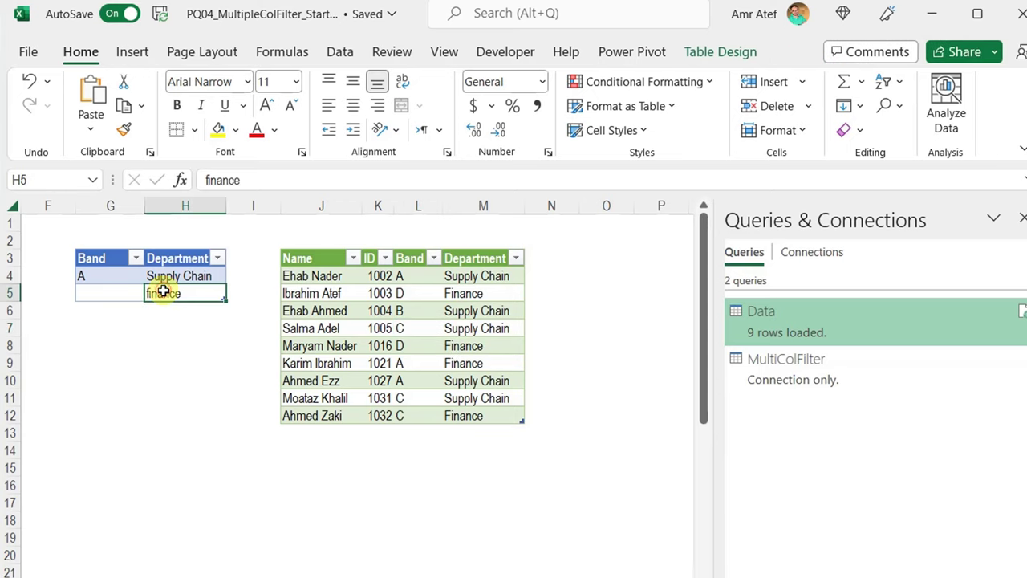
pyautogui.click(104, 275)
pyautogui.click(380, 362)
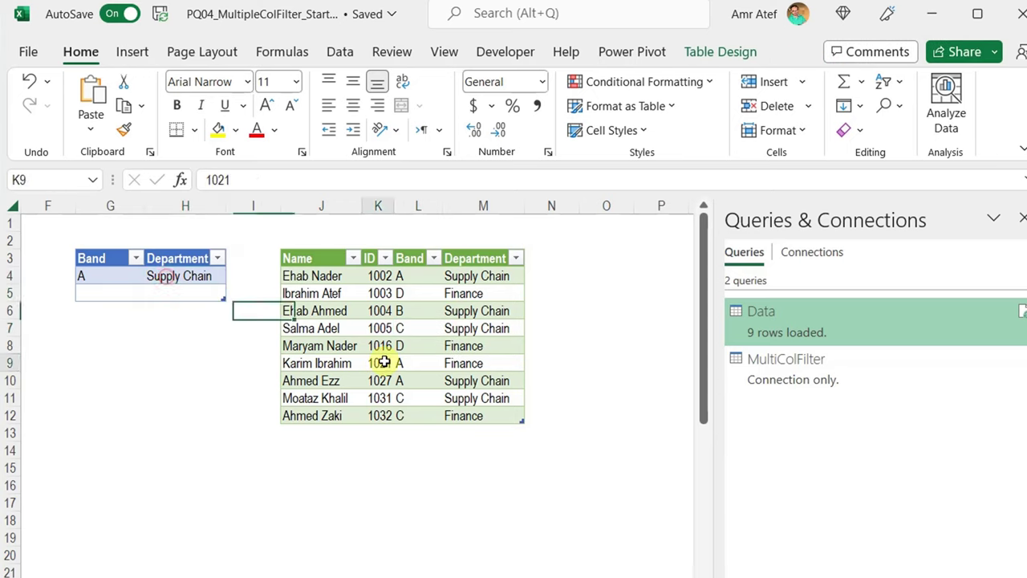
# Open the Data query for editing and copy the whole Table.SelectRows formula of the DepSeach step.
pyautogui.doubleClick(787, 327)
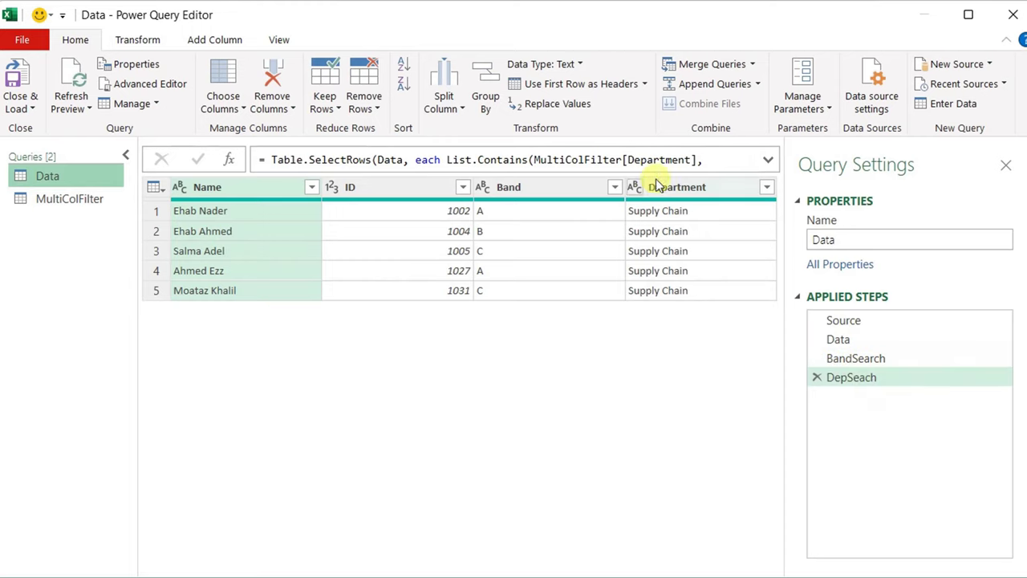
pyautogui.click(768, 160)
pyautogui.hotkey('shift', 'Home')
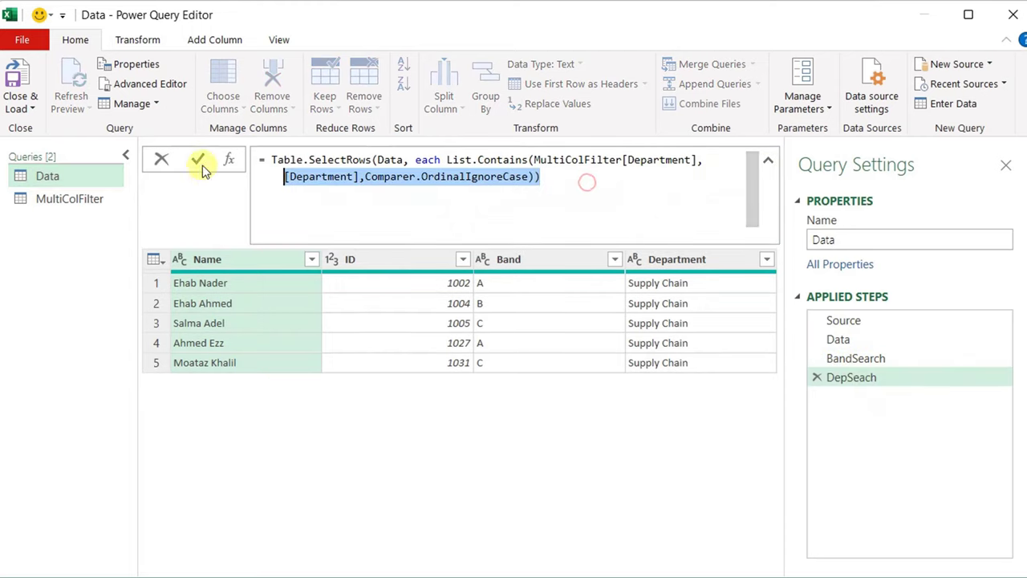
pyautogui.hotkey('shift', 'Up')
pyautogui.hotkey('ctrl', 'c')
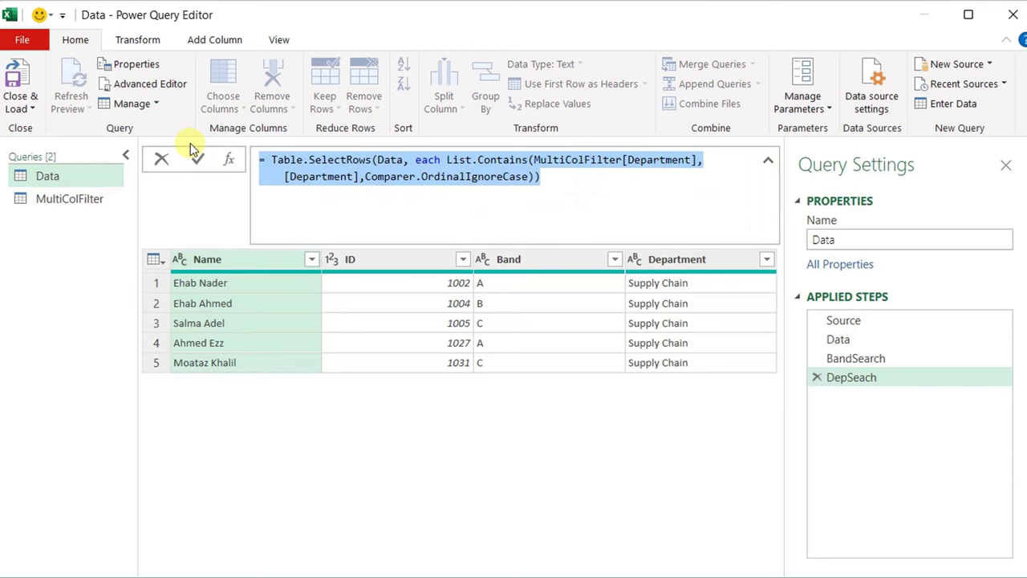
# Add a custom step after DepSeach containing the copied Table.SelectRows formula, with a single equals sign at its start.
pyautogui.click(197, 158)
pyautogui.click(227, 160)
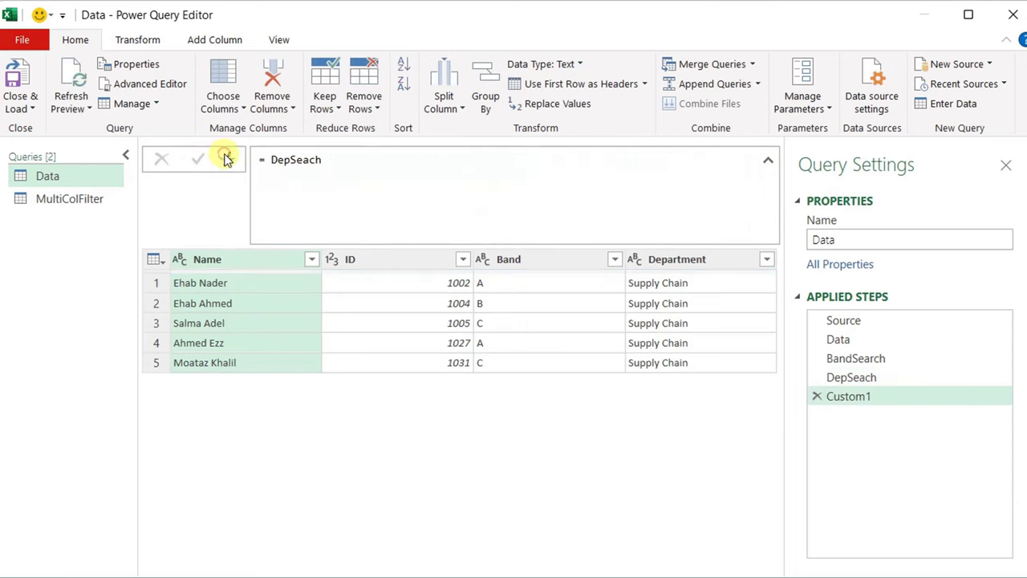
pyautogui.moveTo(332, 162); pyautogui.dragTo(273, 160)
pyautogui.hotkey('ctrl', 'v')
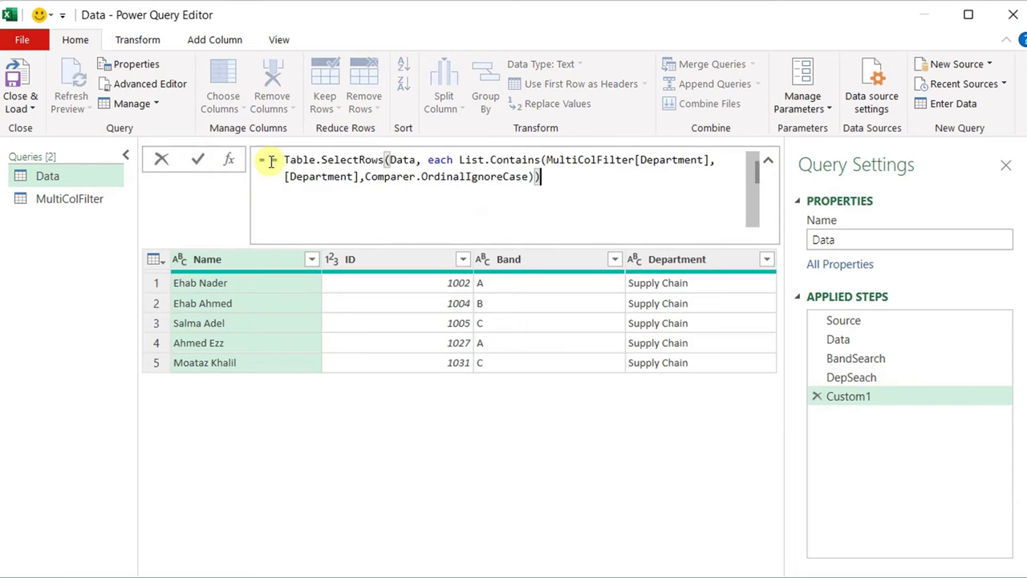
pyautogui.doubleClick(393, 160)
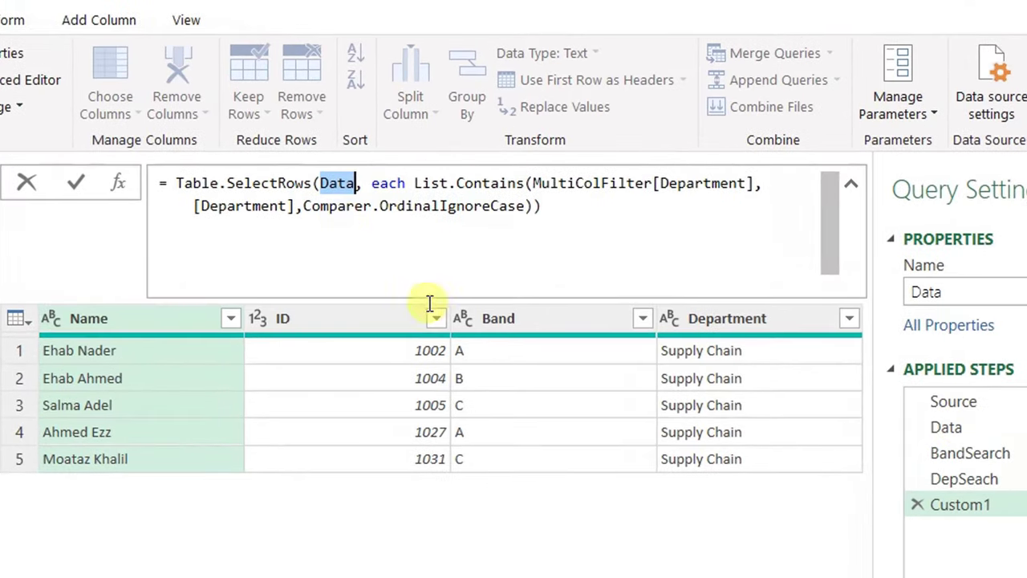
pyautogui.moveTo(461, 175)
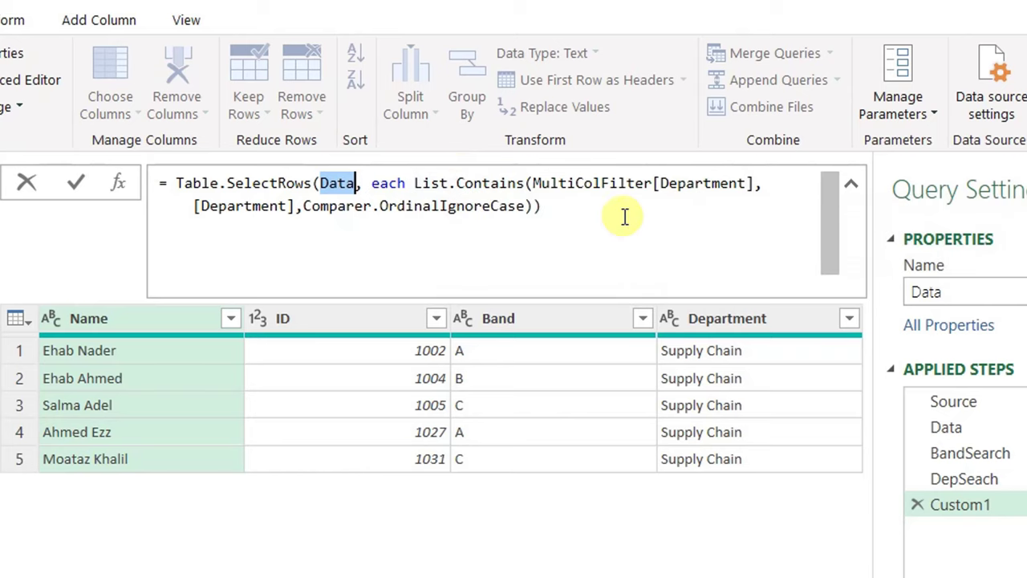
# Append "and" plus a copy of the List.Contains Department condition before the final parenthesis, with single spaces around "and".
pyautogui.click(536, 205)
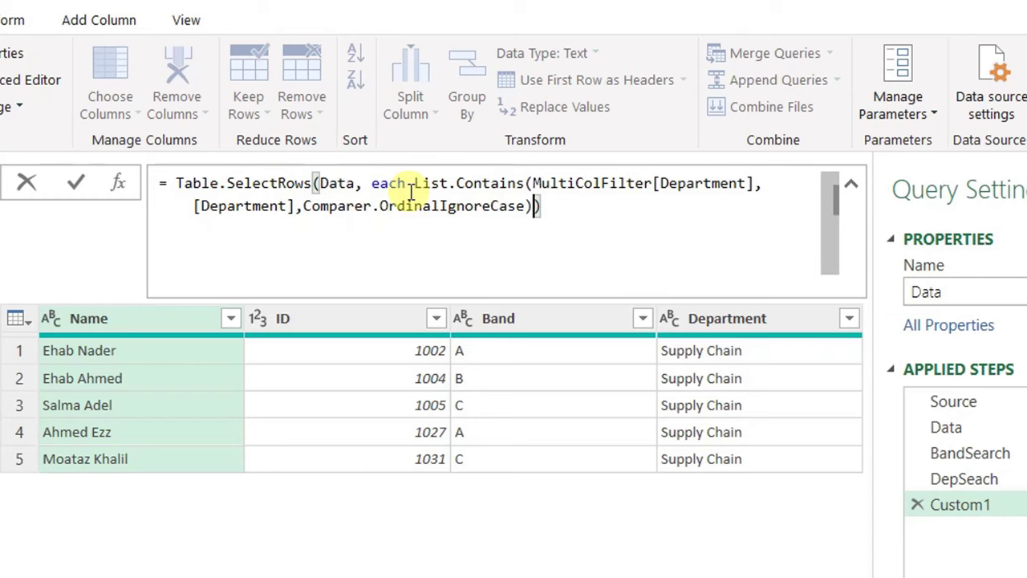
pyautogui.moveTo(411, 182); pyautogui.dragTo(533, 207)
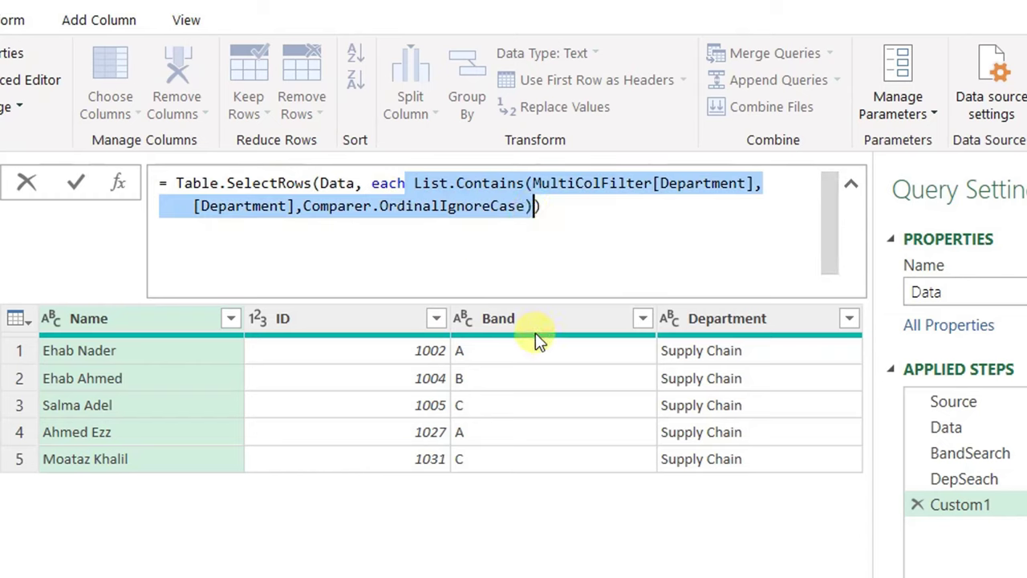
pyautogui.click(534, 207)
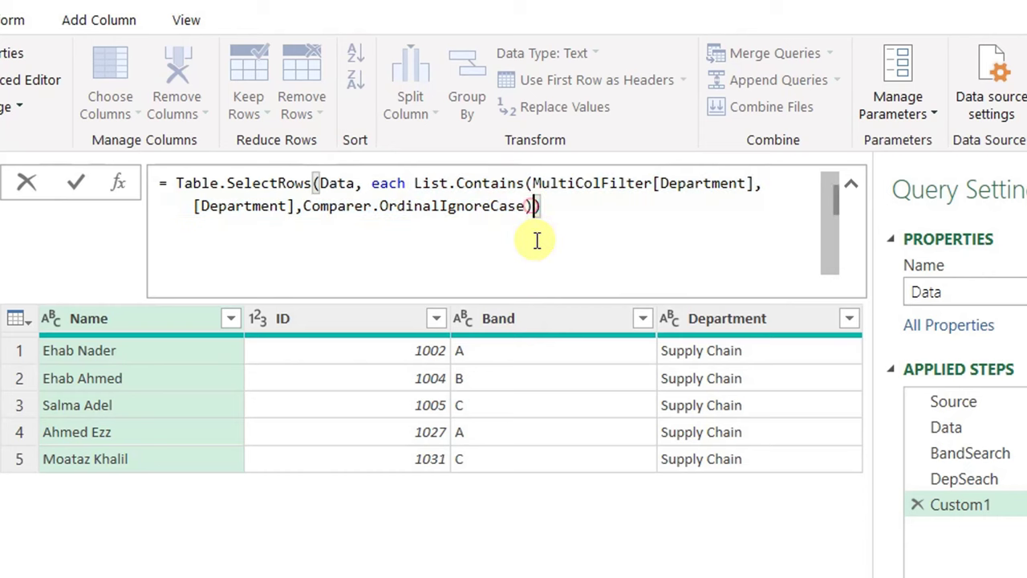
pyautogui.write('and')
pyautogui.write('List.Contains(MultiColFilter[Department],[Department],Comparer.OrdinalIgnoreCase)')
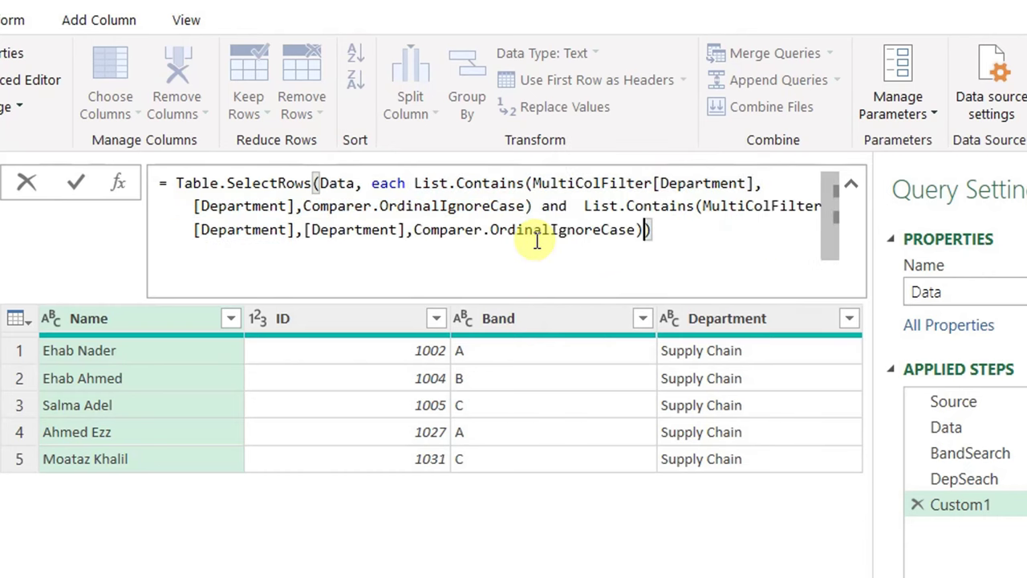
pyautogui.click(579, 206)
pyautogui.press('BackSpace')
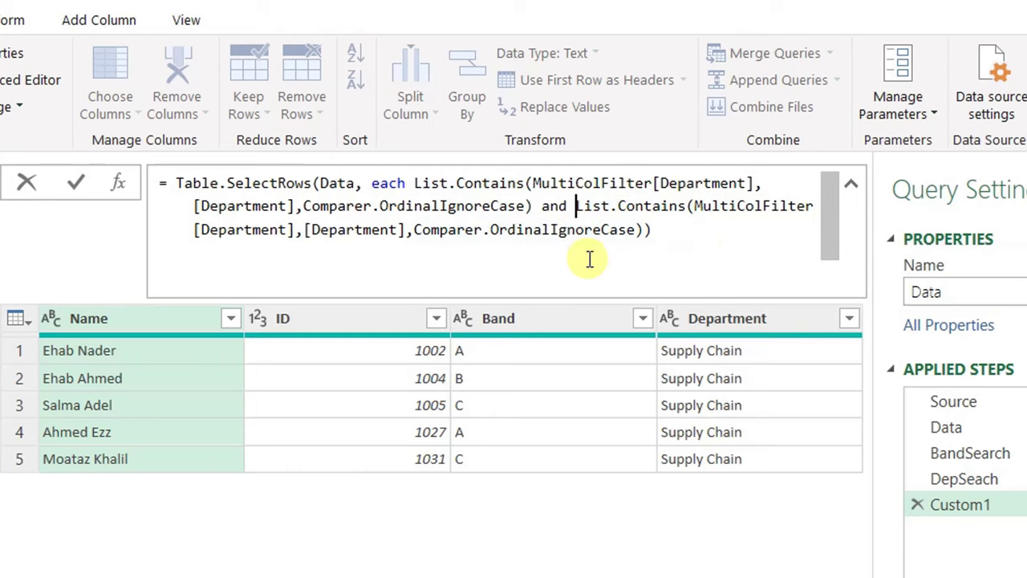
# Replace both Department references with Band in the second List.Contains condition of the custom step and apply the formula.
pyautogui.doubleClick(261, 225)
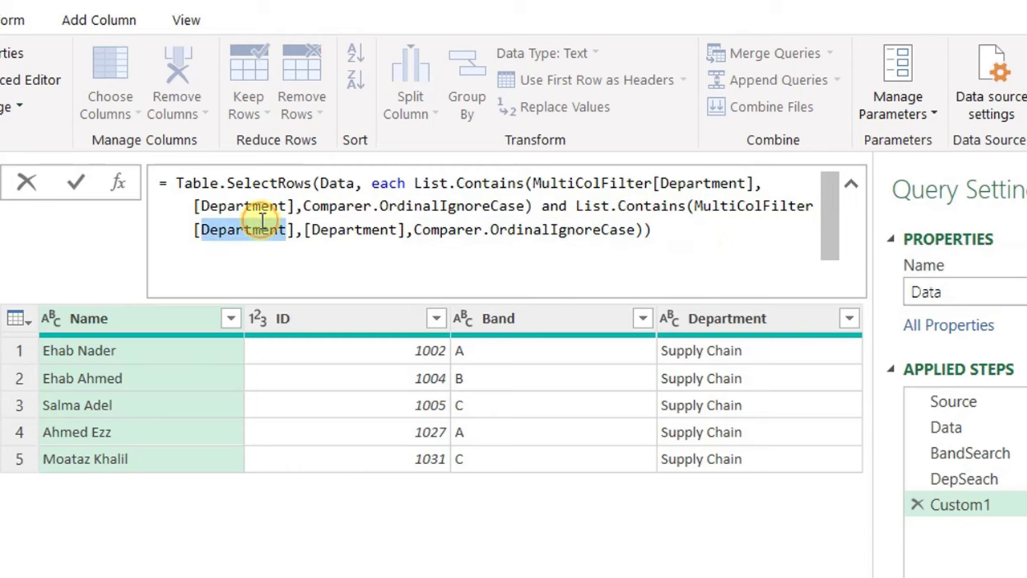
pyautogui.write('Band')
pyautogui.doubleClick(309, 230)
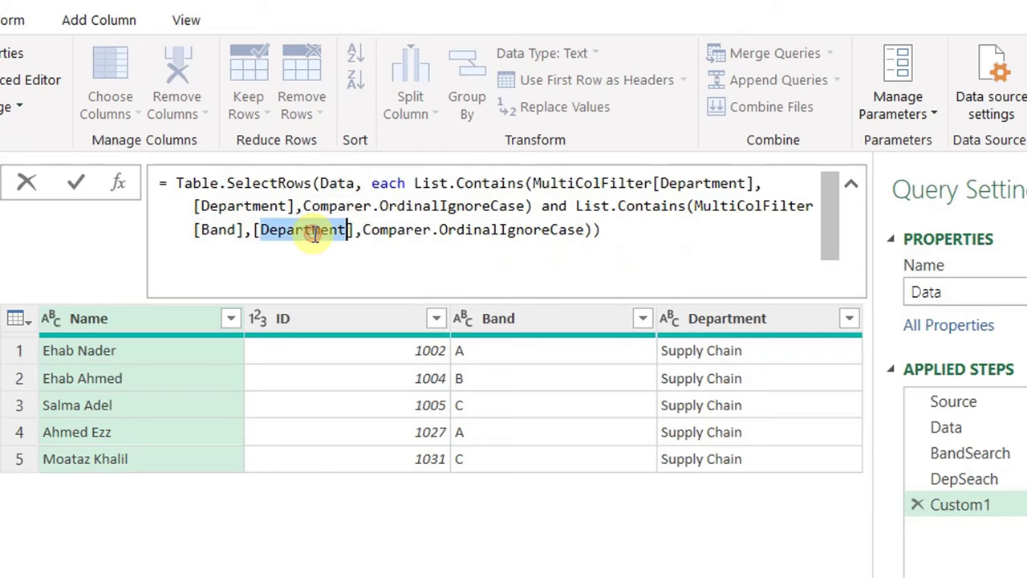
pyautogui.write('Band')
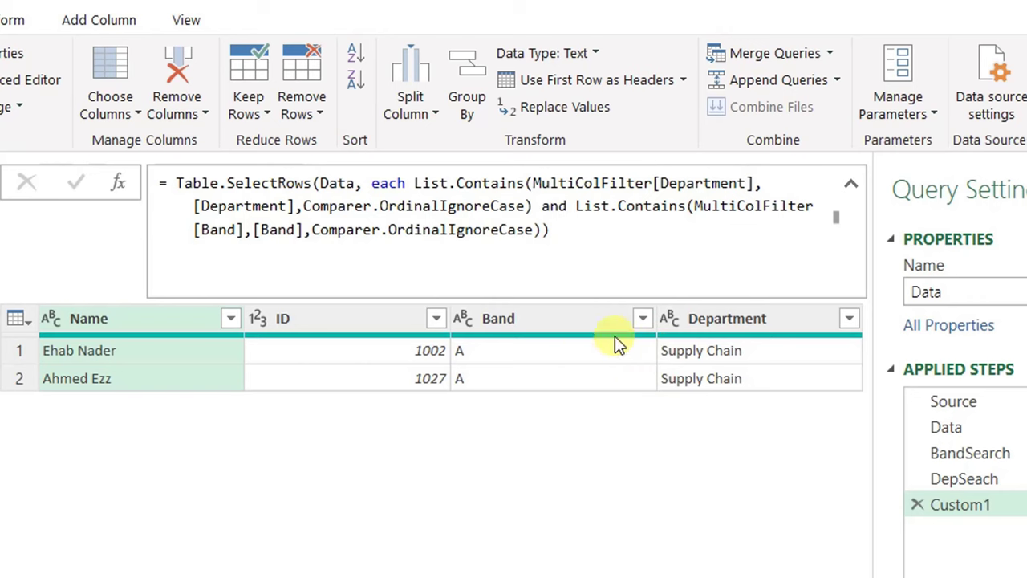
# Rename the custom step as Both and close the query editor, keeping the changes.
pyautogui.rightClick(971, 503)
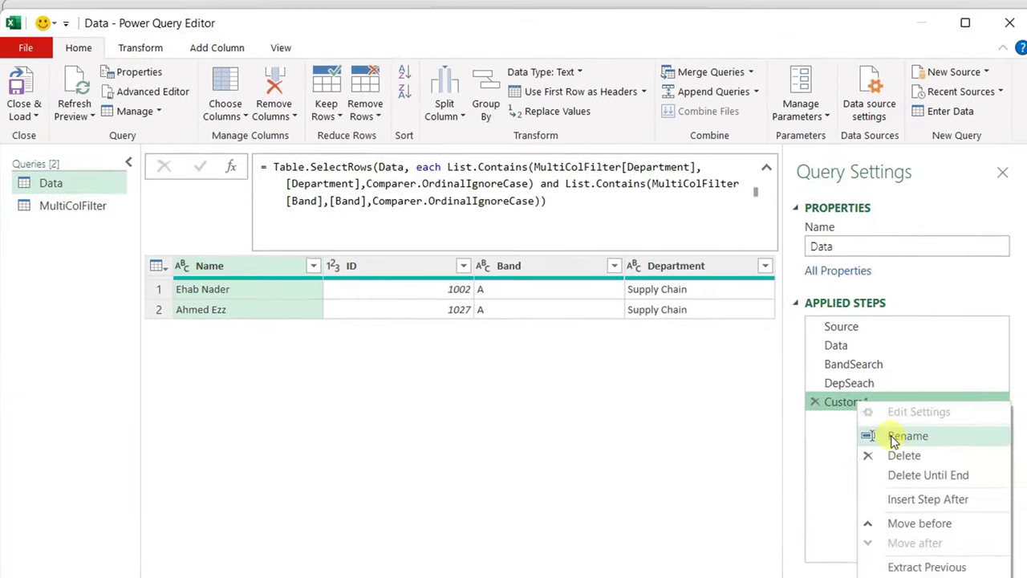
pyautogui.click(895, 440)
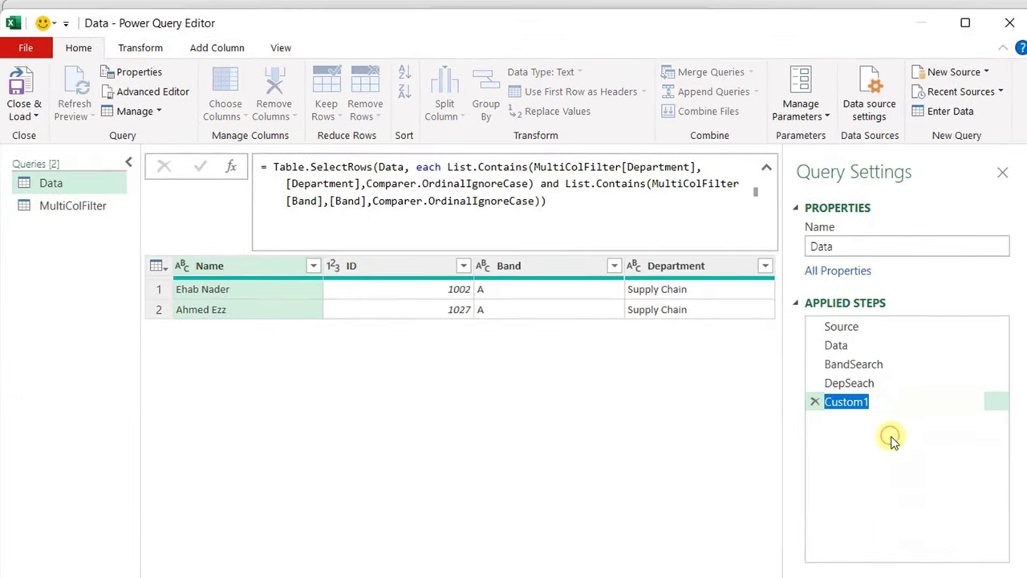
pyautogui.write('Both')
pyautogui.press('Return')
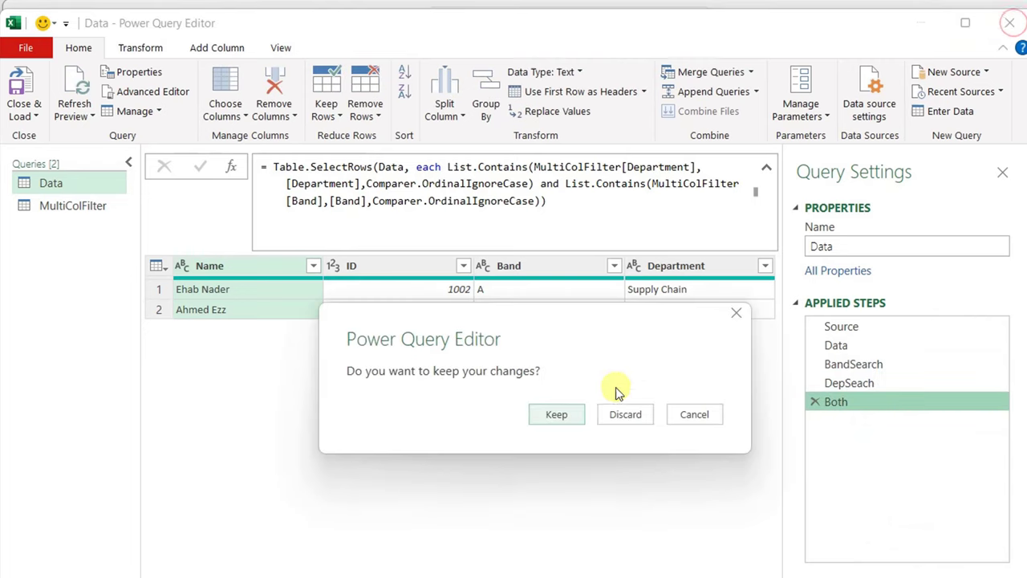
pyautogui.click(557, 415)
pyautogui.click(406, 295)
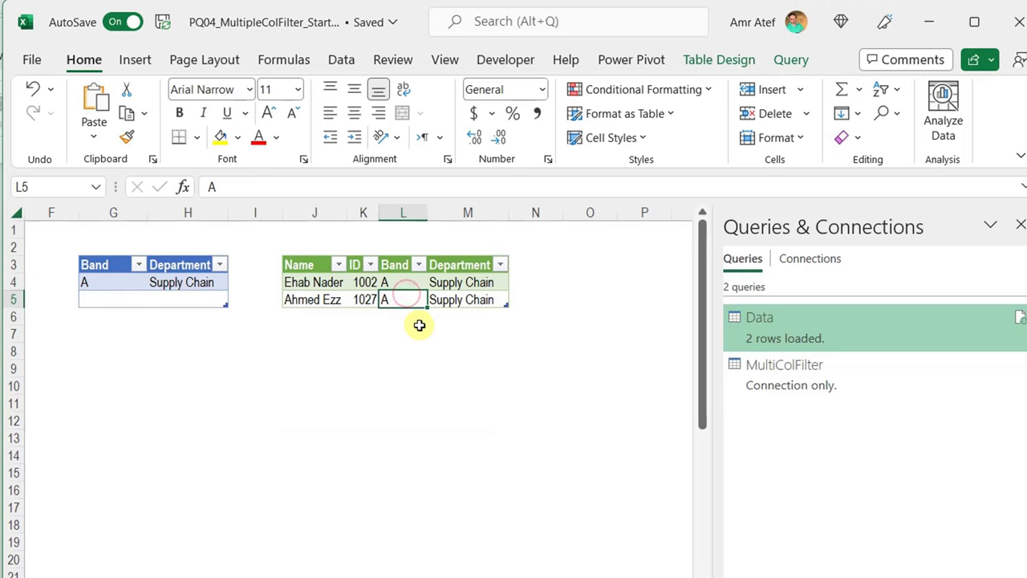
# Enter finance in cell H5 of the filter table and refresh the query output table.
pyautogui.click(169, 298)
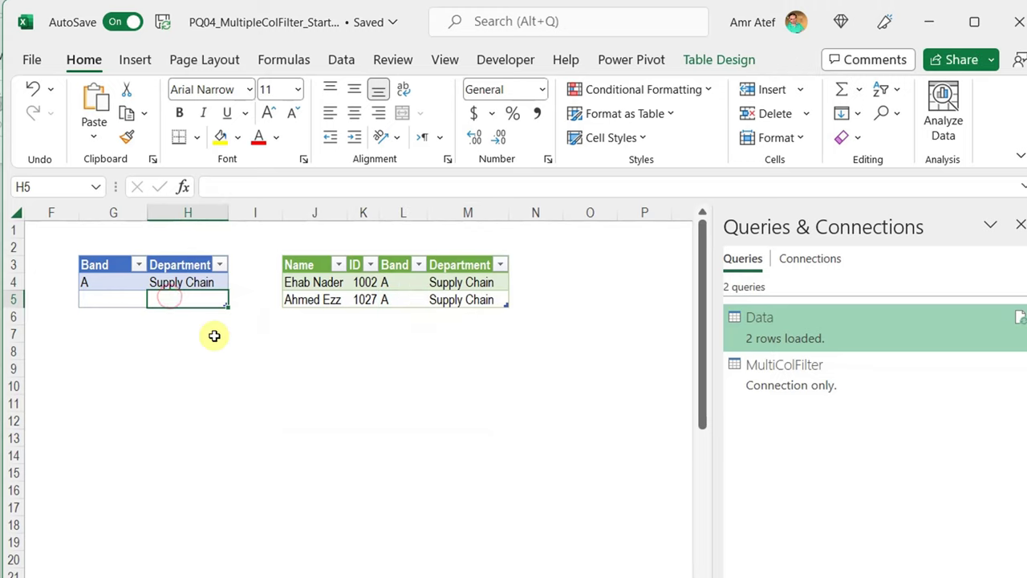
pyautogui.write('finance')
pyautogui.press('Return')
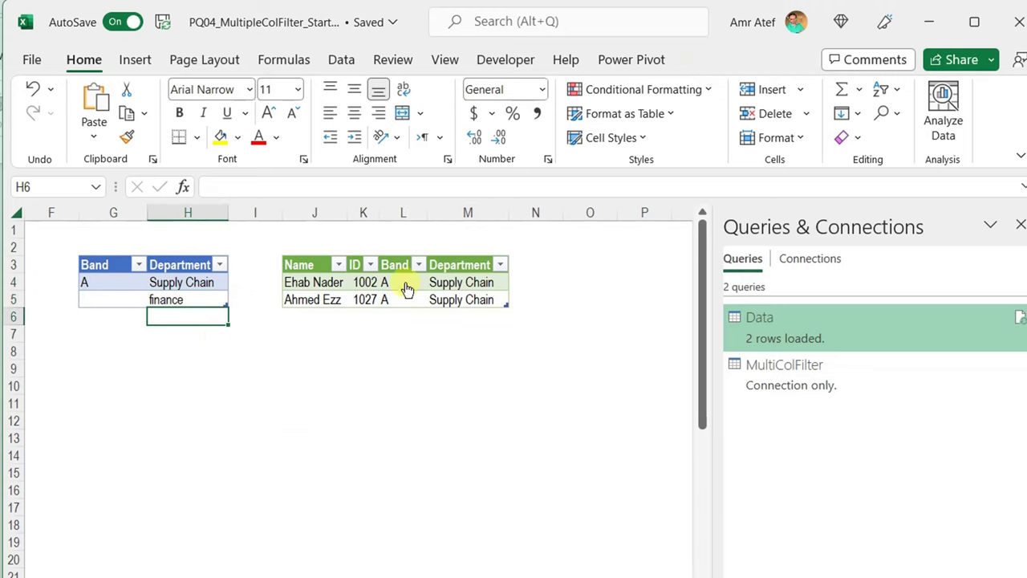
pyautogui.rightClick(389, 299)
pyautogui.click(425, 323)
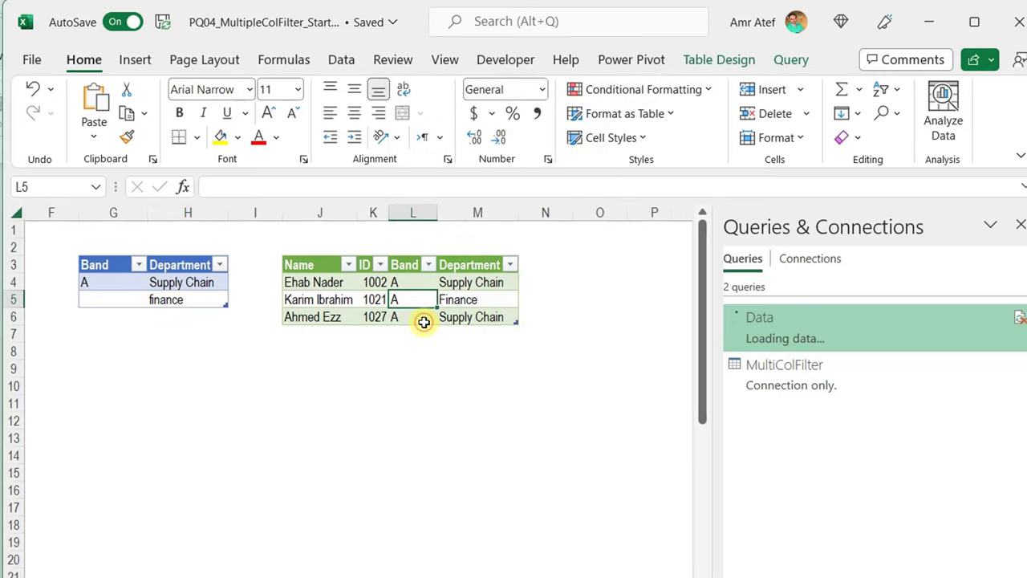
pyautogui.click(474, 297)
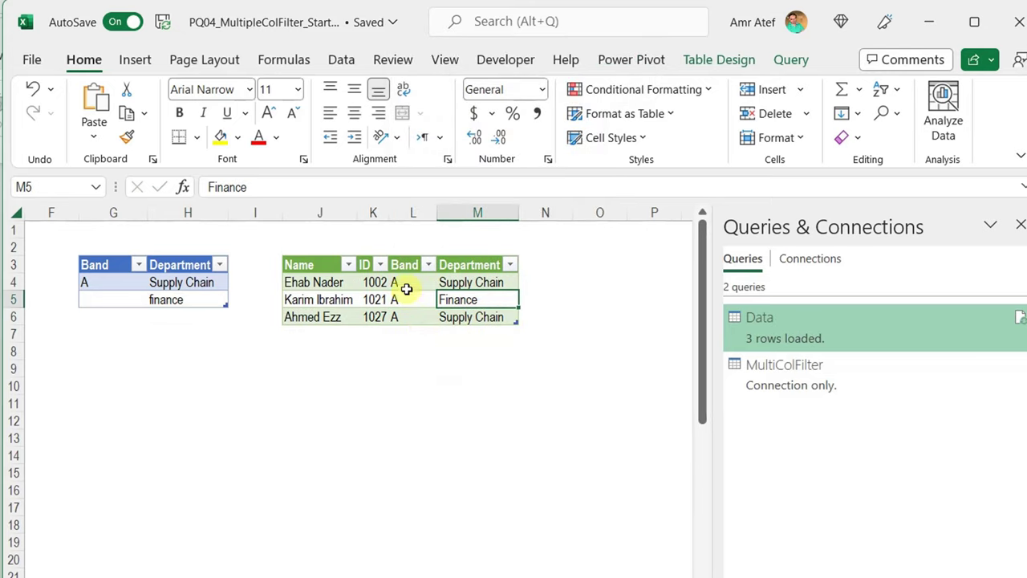
# Enter b as the second Band criterion in cell G5 and refresh the query output table.
pyautogui.click(127, 298)
pyautogui.write('B')
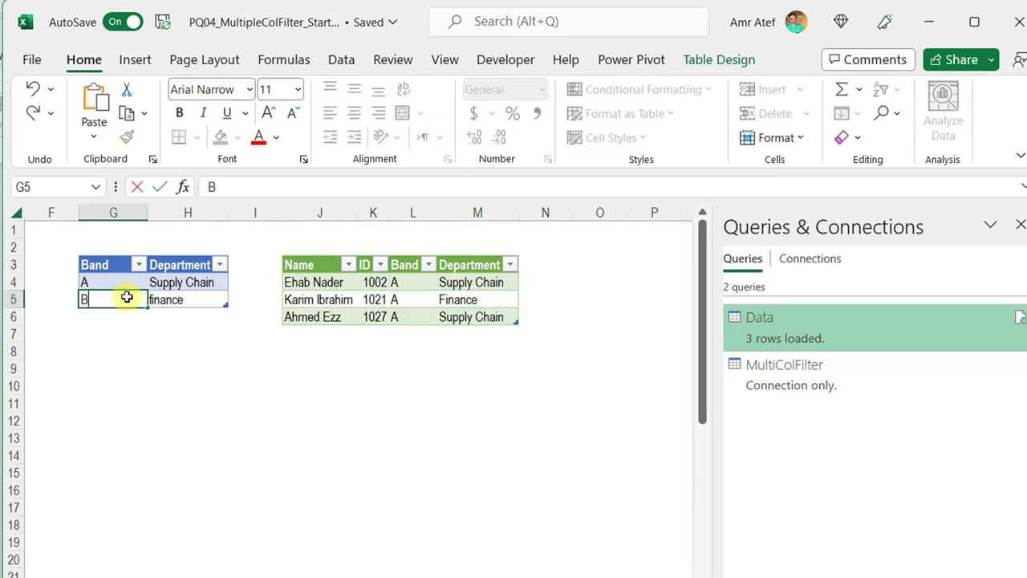
pyautogui.press('Return')
pyautogui.rightClick(351, 304)
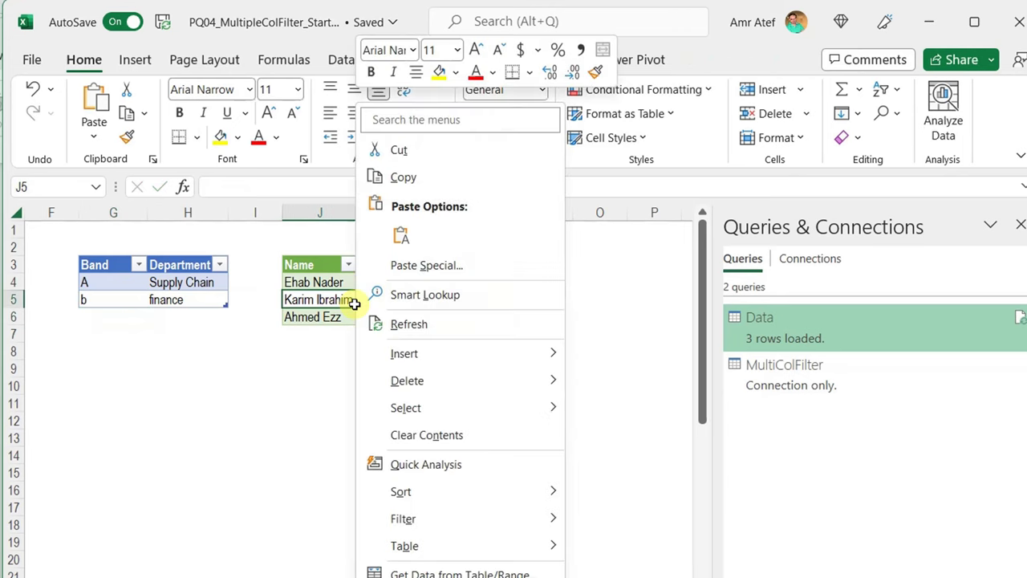
pyautogui.press('Escape')
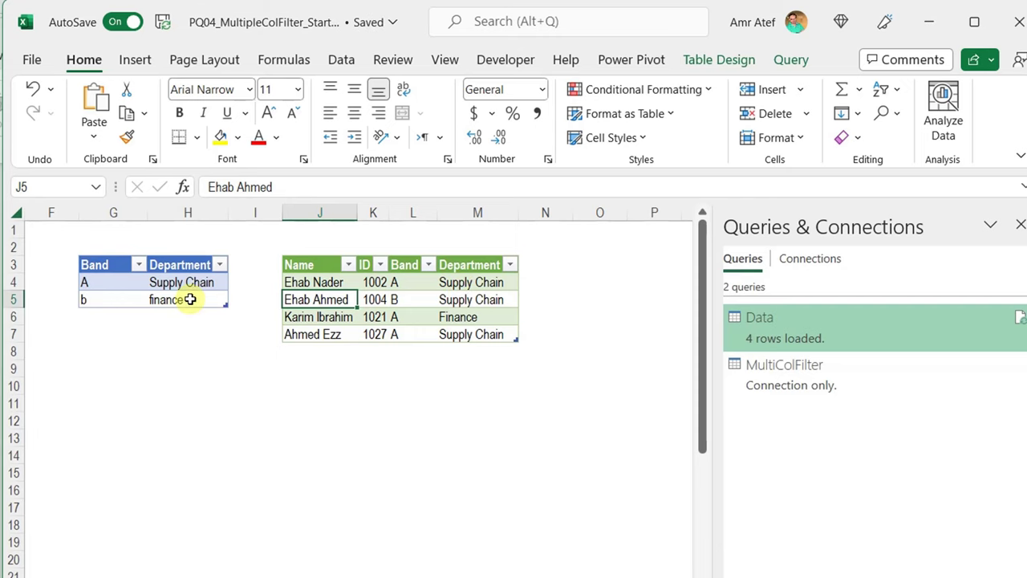
# Clear both Department criteria in H4:H5 of the filter table and refresh the query output table.
pyautogui.moveTo(192, 281); pyautogui.dragTo(198, 293)
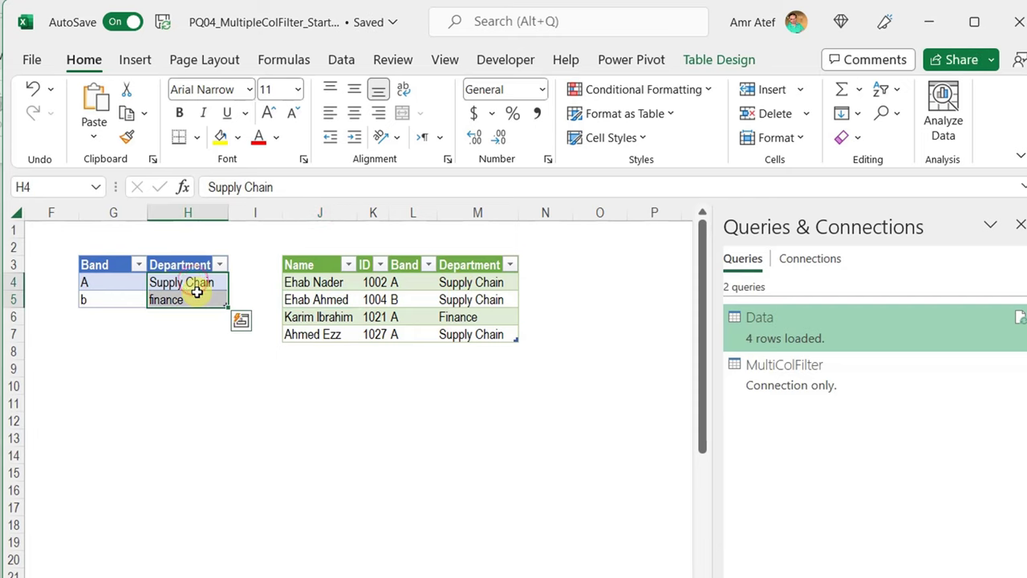
pyautogui.press('Delete')
pyautogui.rightClick(354, 297)
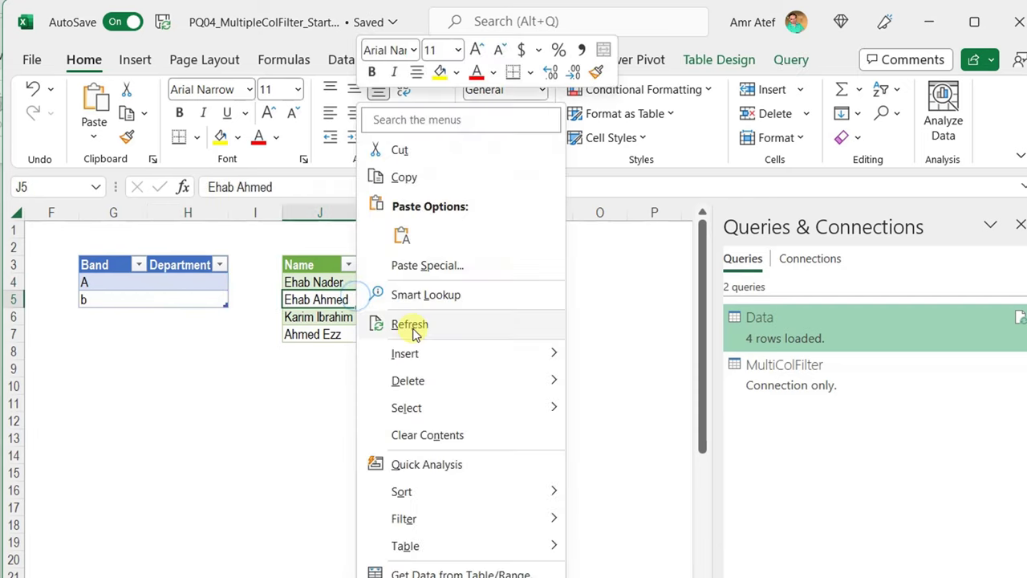
pyautogui.click(408, 324)
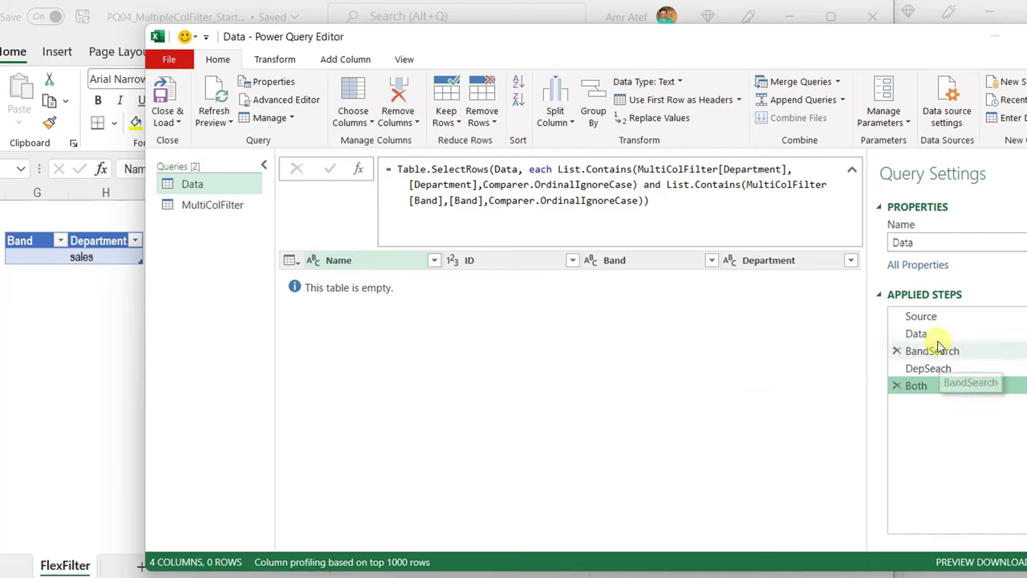
# Compare the results of the BandSearch, DepSeach and Both steps with only sales in the filter table.
pyautogui.click(939, 358)
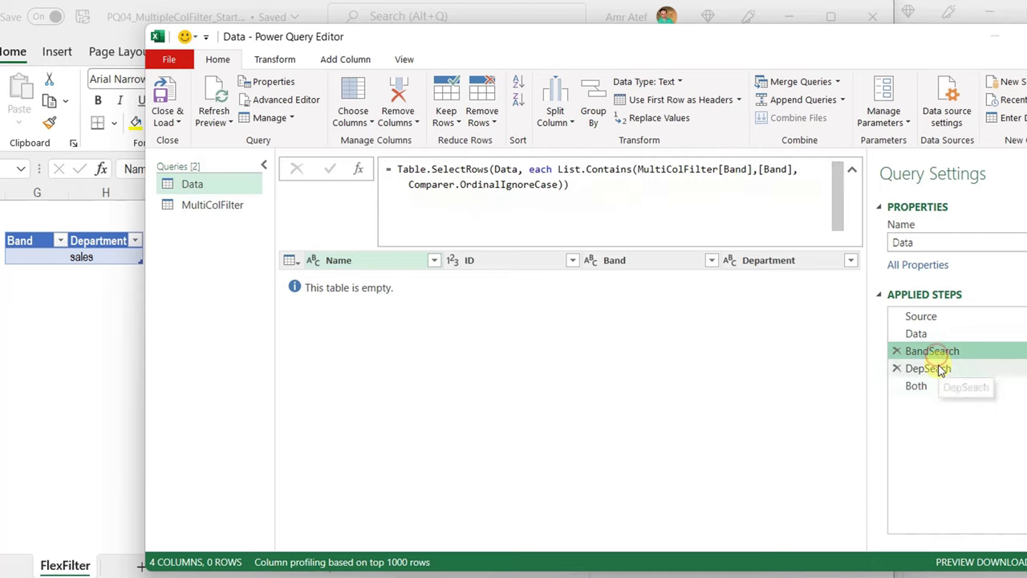
pyautogui.click(937, 368)
pyautogui.click(927, 386)
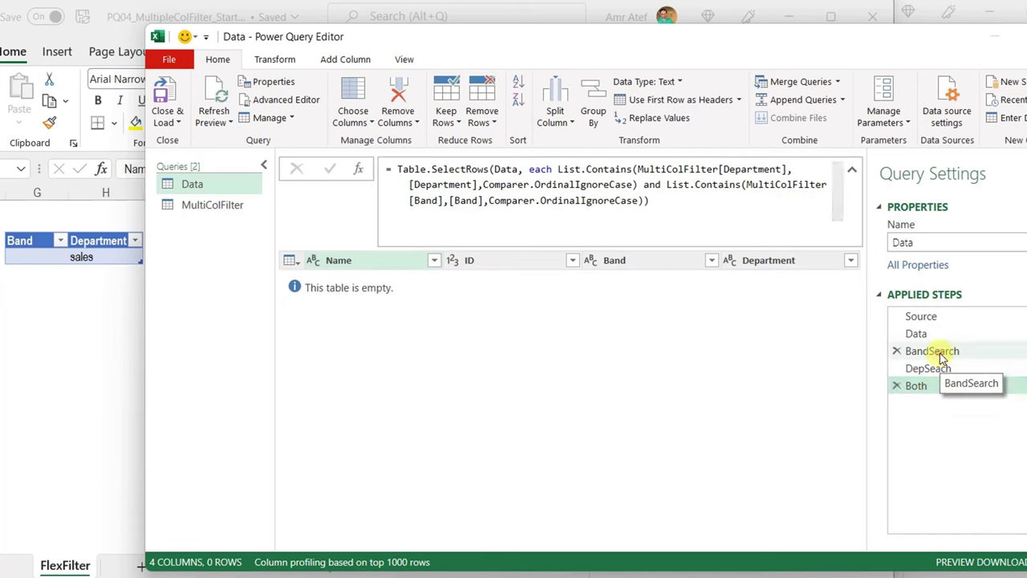
pyautogui.click(937, 353)
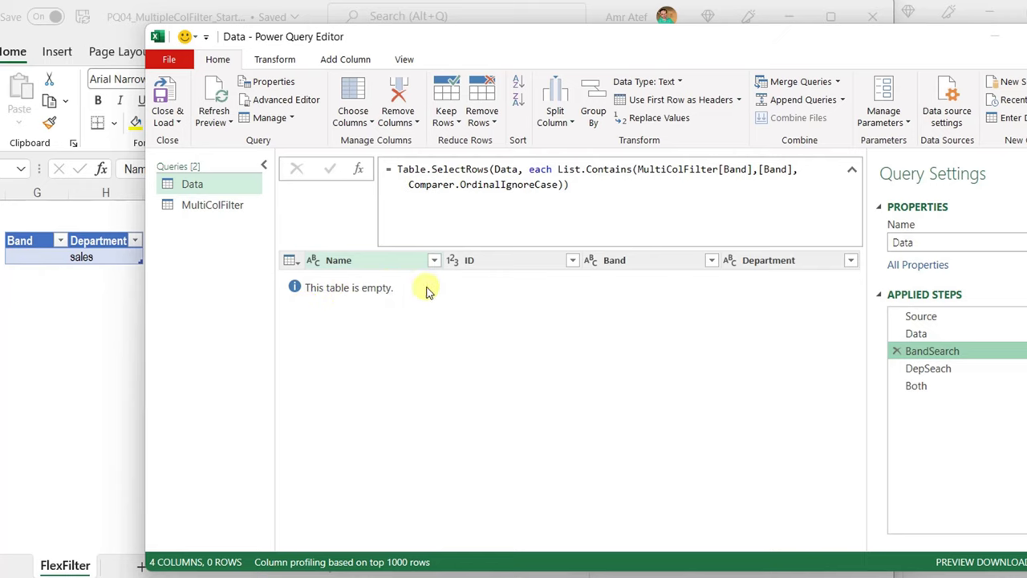
pyautogui.click(909, 368)
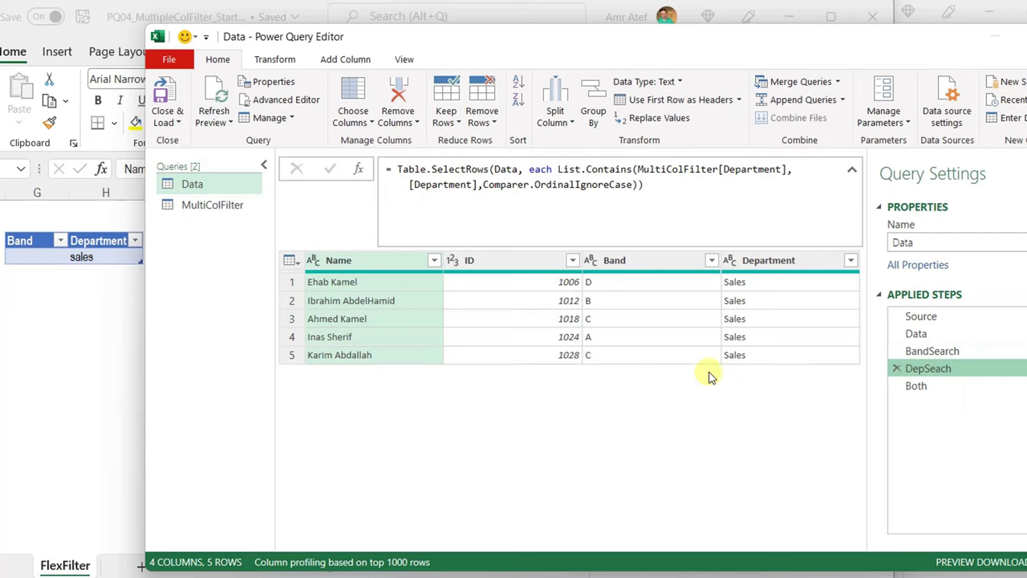
pyautogui.click(915, 386)
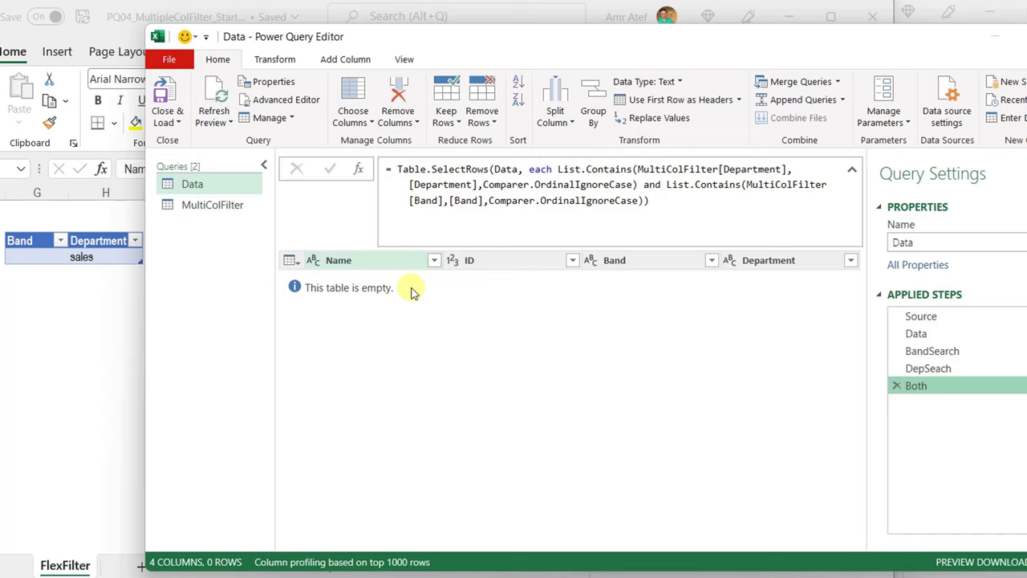
# Add a custom step after Both with the formula Table.IsEmpty(BandSearch).
pyautogui.click(358, 169)
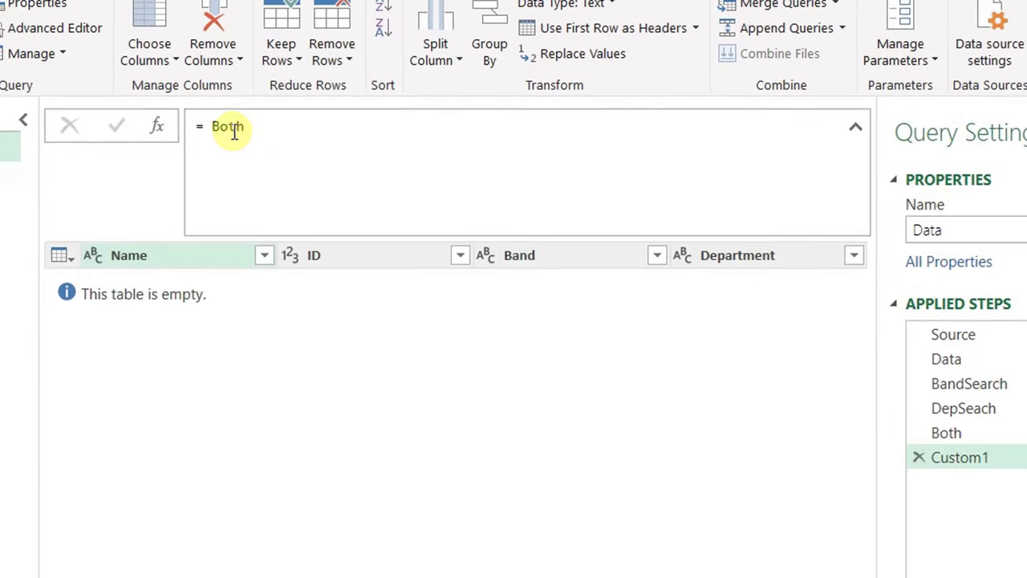
pyautogui.doubleClick(386, 164)
pyautogui.write('Tableis')
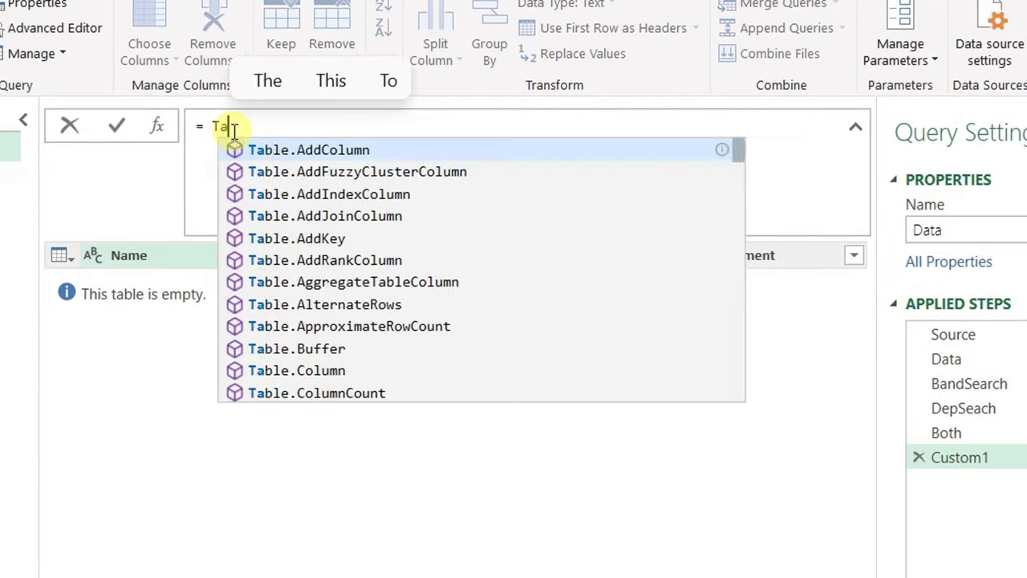
pyautogui.click(337, 171)
pyautogui.write('(')
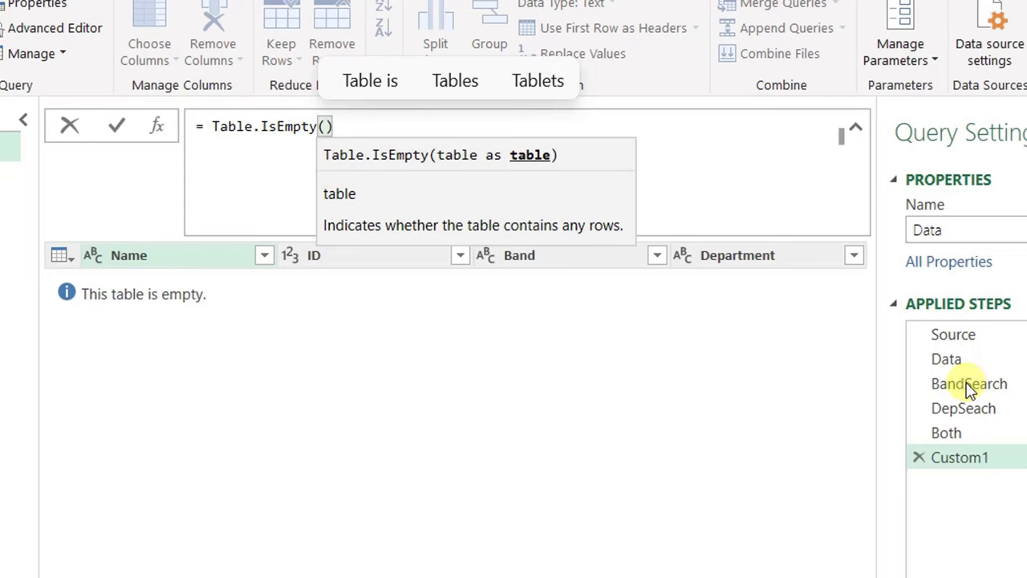
pyautogui.write('Band')
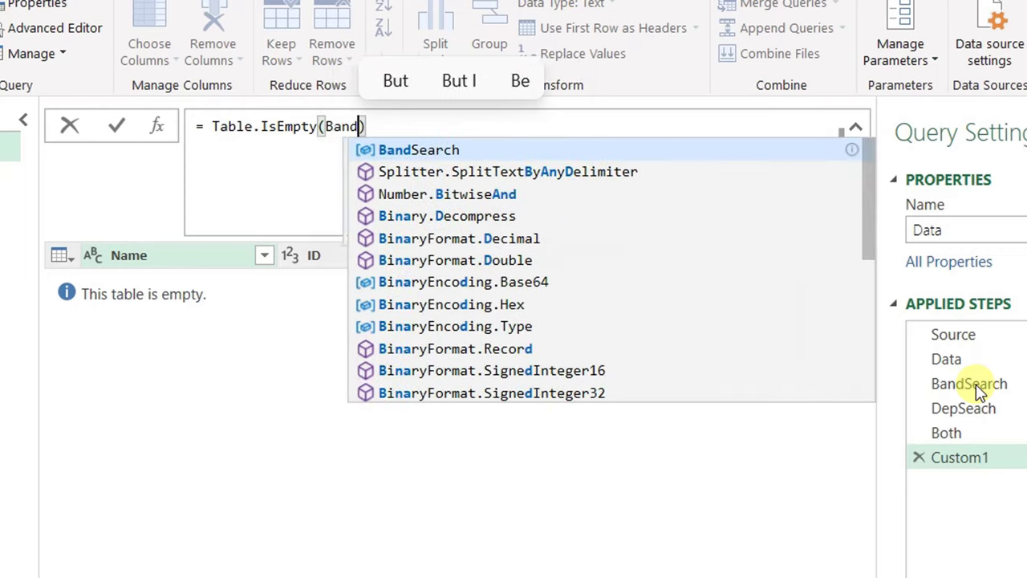
pyautogui.press('Tab')
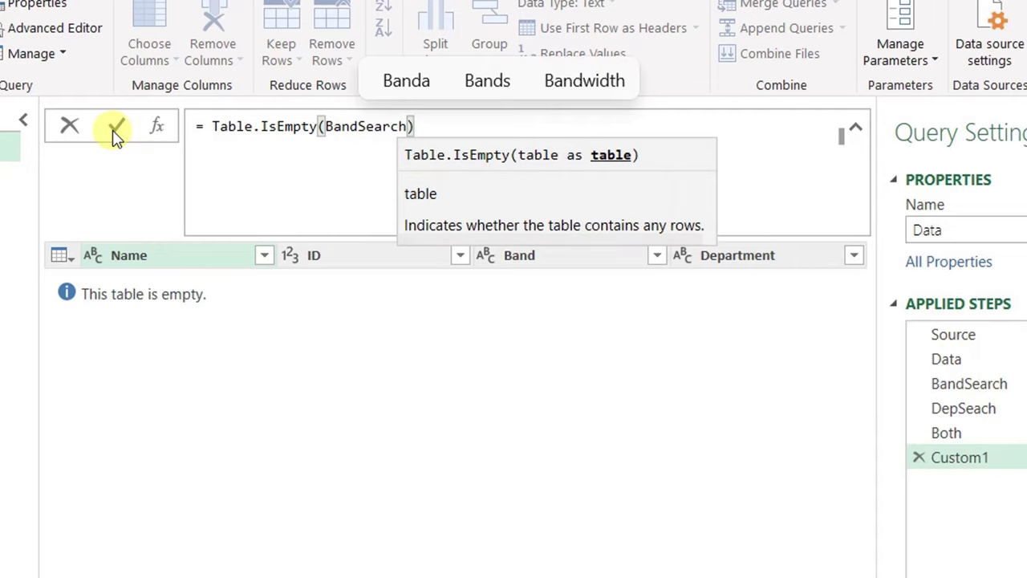
pyautogui.click(115, 131)
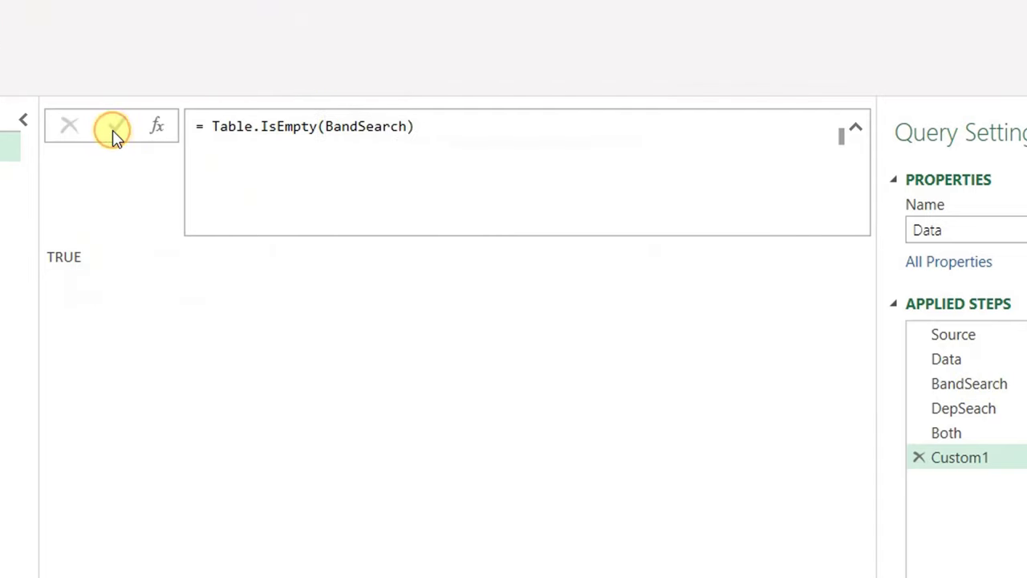
# Check the Table.IsEmpty result against the rows of the BandSearch step, ending back on the Custom1 step.
pyautogui.doubleClick(64, 255)
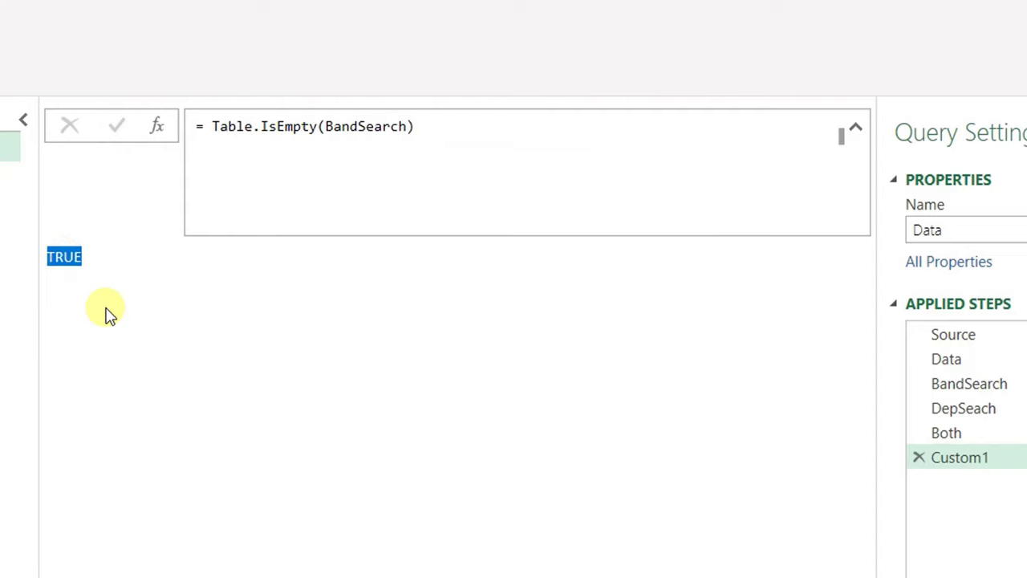
pyautogui.click(981, 388)
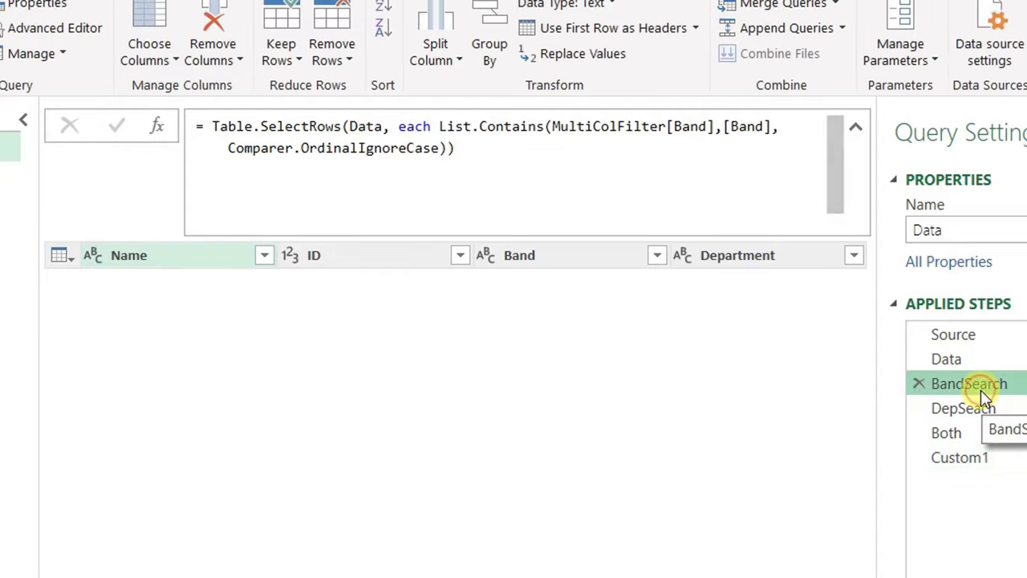
pyautogui.click(978, 458)
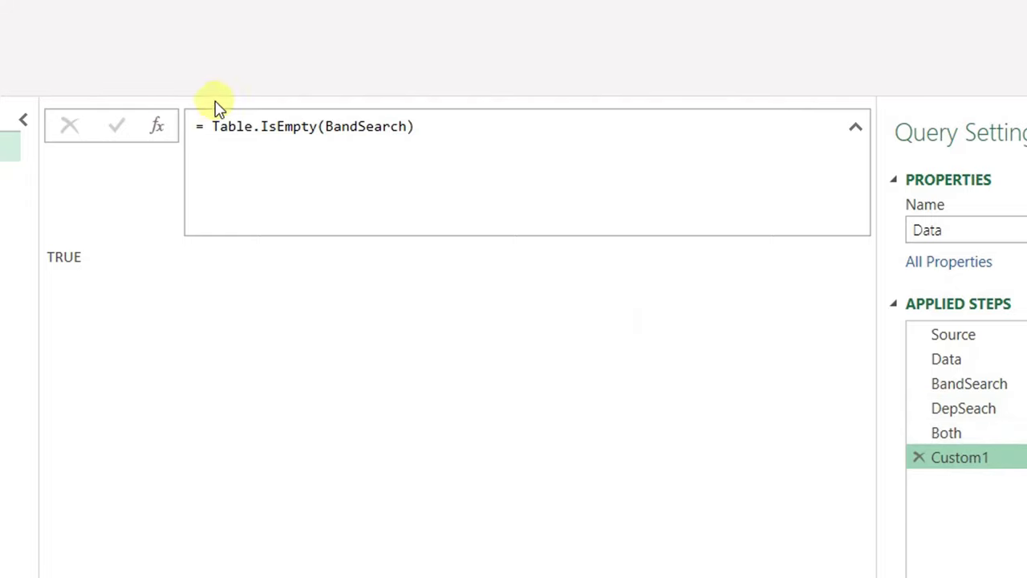
# Turn the Custom1 formula into an if condition on Table.IsEmpty(BandSearch) that returns DepSeach when true.
pyautogui.click(207, 126)
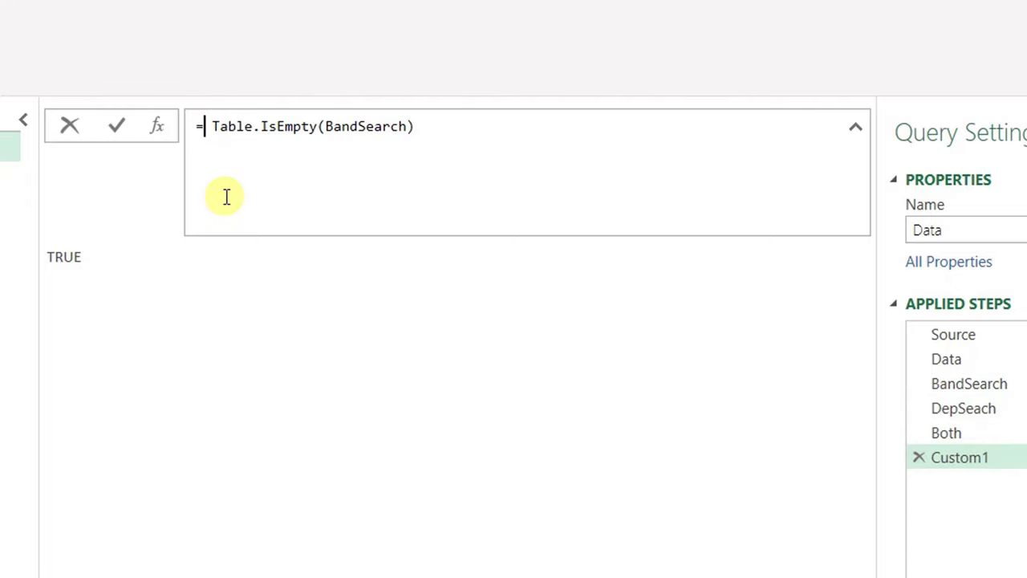
pyautogui.write('if')
pyautogui.press('BackSpace')
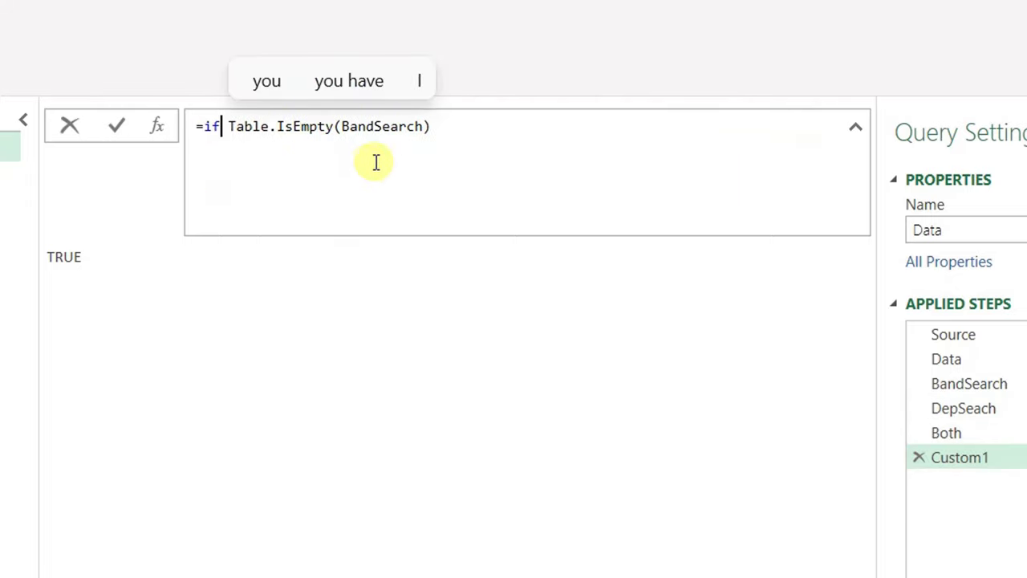
pyautogui.moveTo(465, 128); pyautogui.dragTo(235, 128)
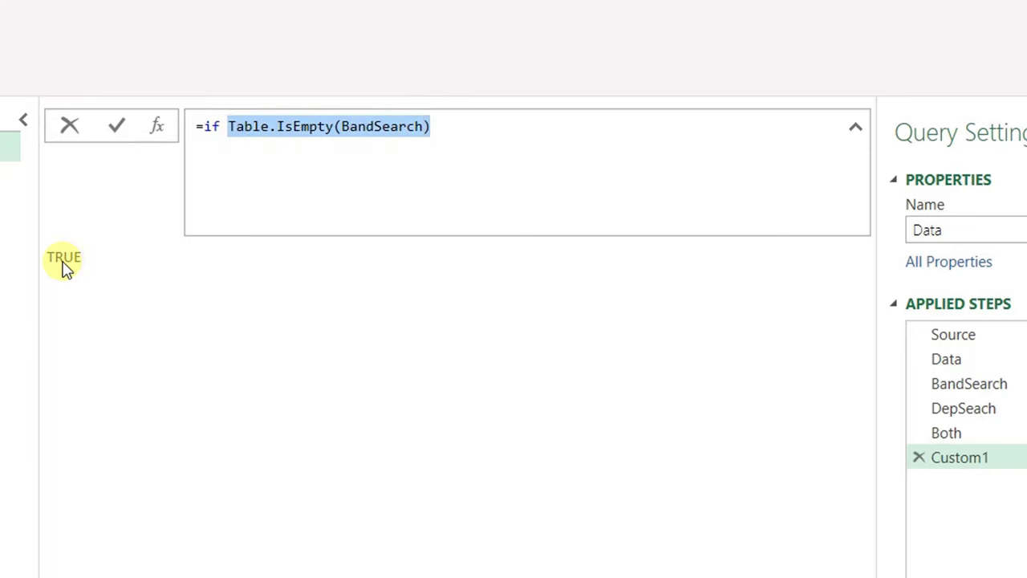
pyautogui.click(479, 128)
pyautogui.write('t')
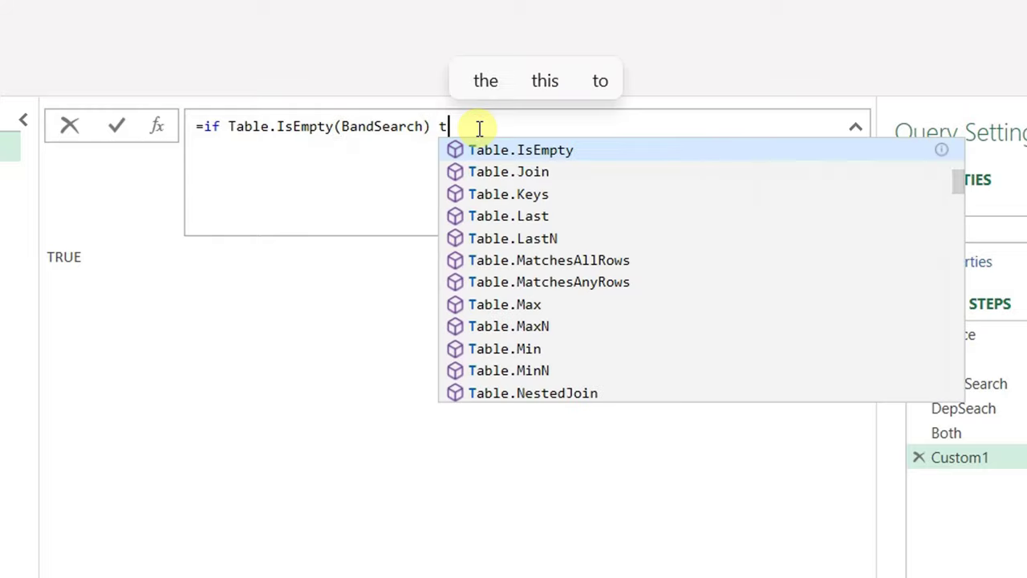
pyautogui.write('he')
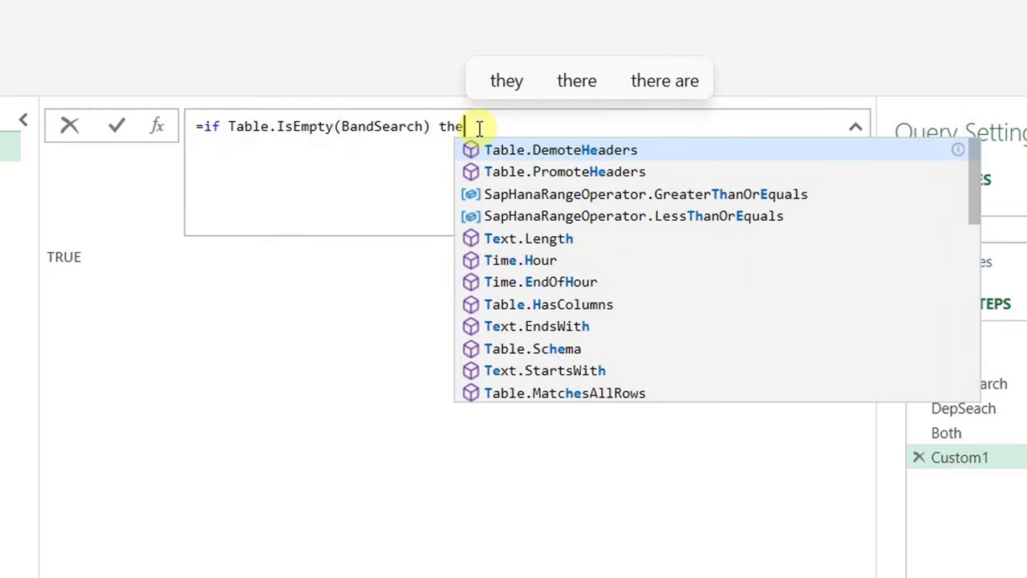
pyautogui.write('n Dep')
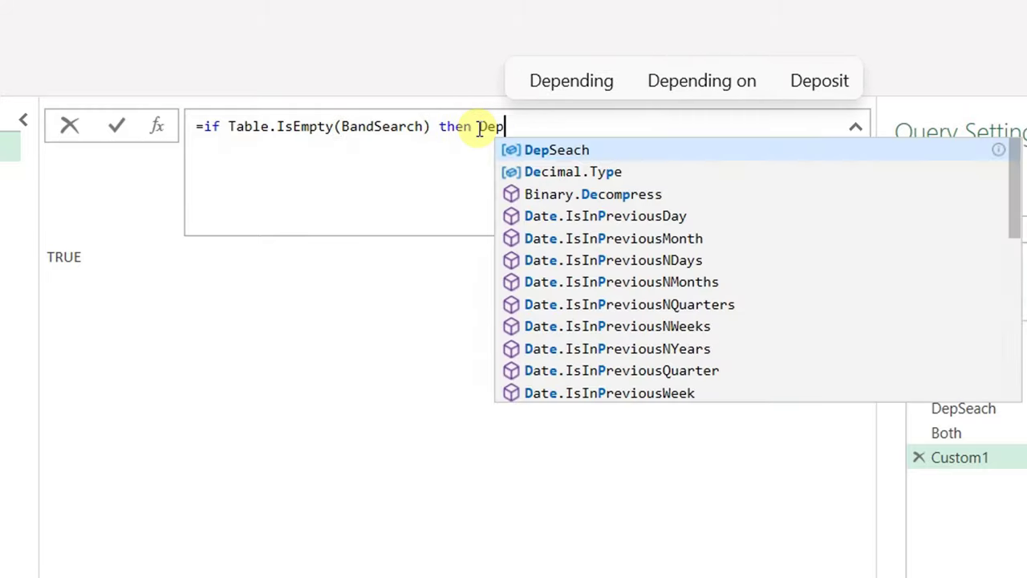
pyautogui.press('Tab')
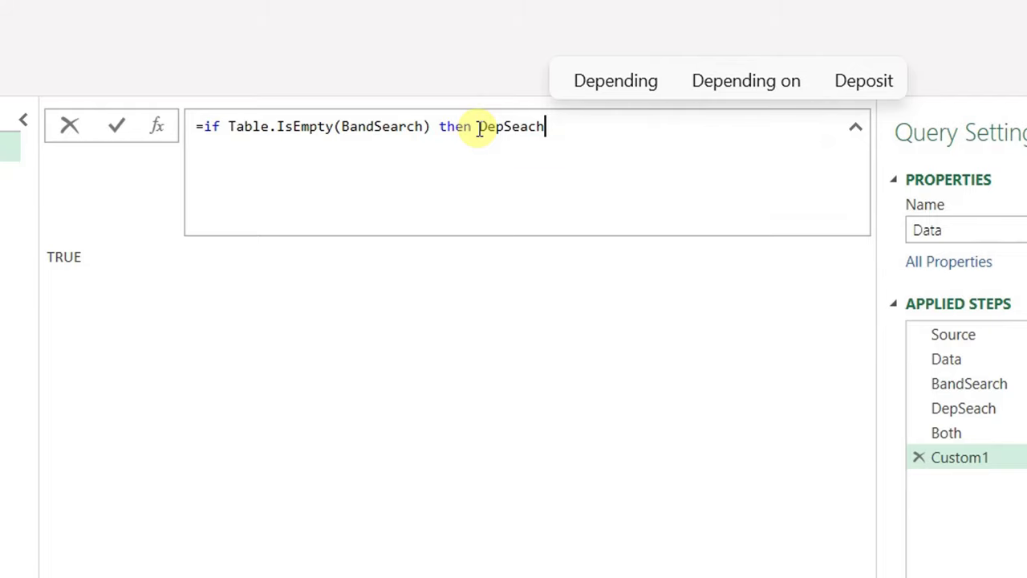
# Complete the Custom1 formula with else BandSearch, then close the query editor keeping the changes.
pyautogui.write('else ')
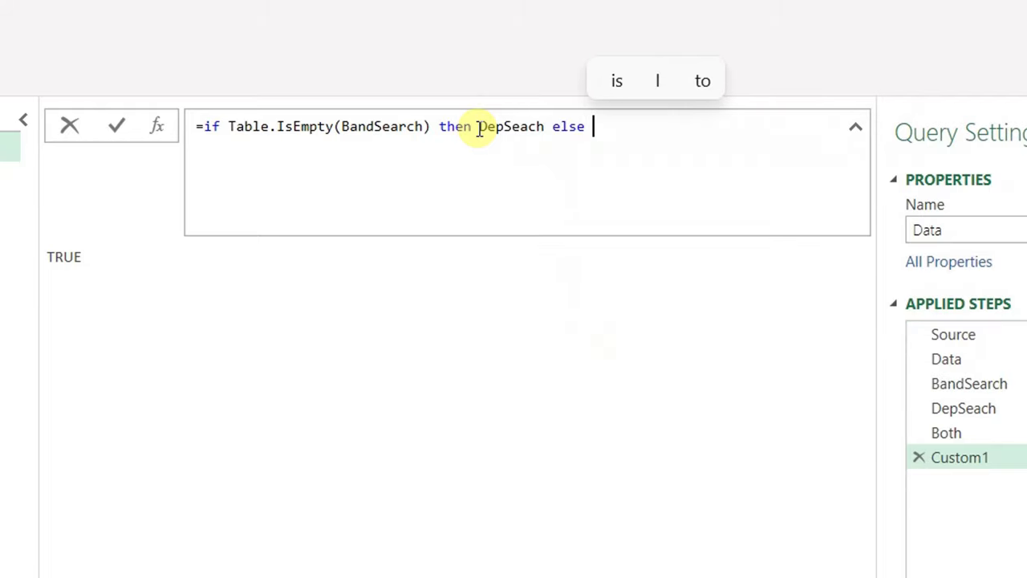
pyautogui.write('Band')
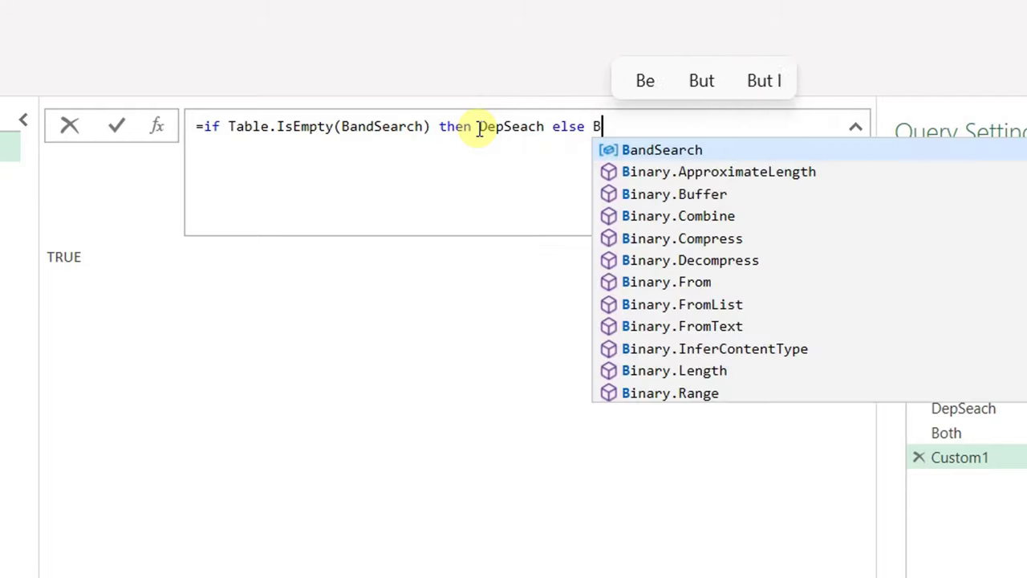
pyautogui.press('Tab')
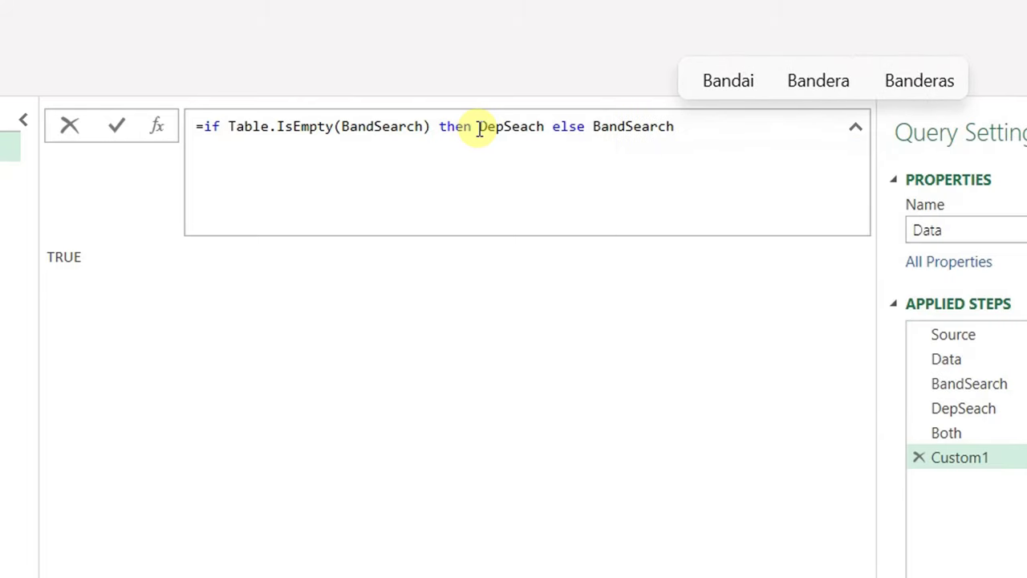
pyautogui.click(113, 126)
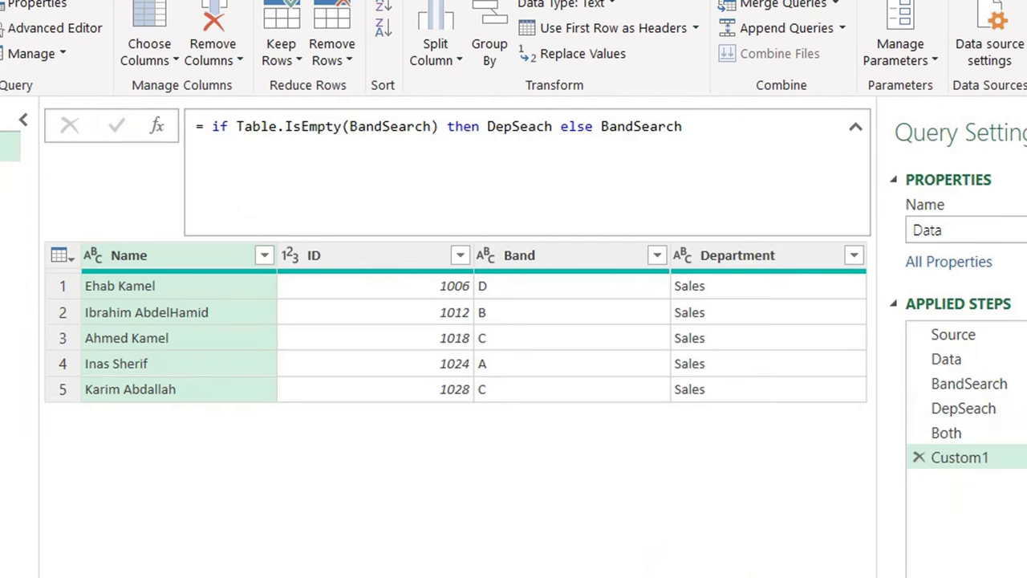
pyautogui.click(1023, 6)
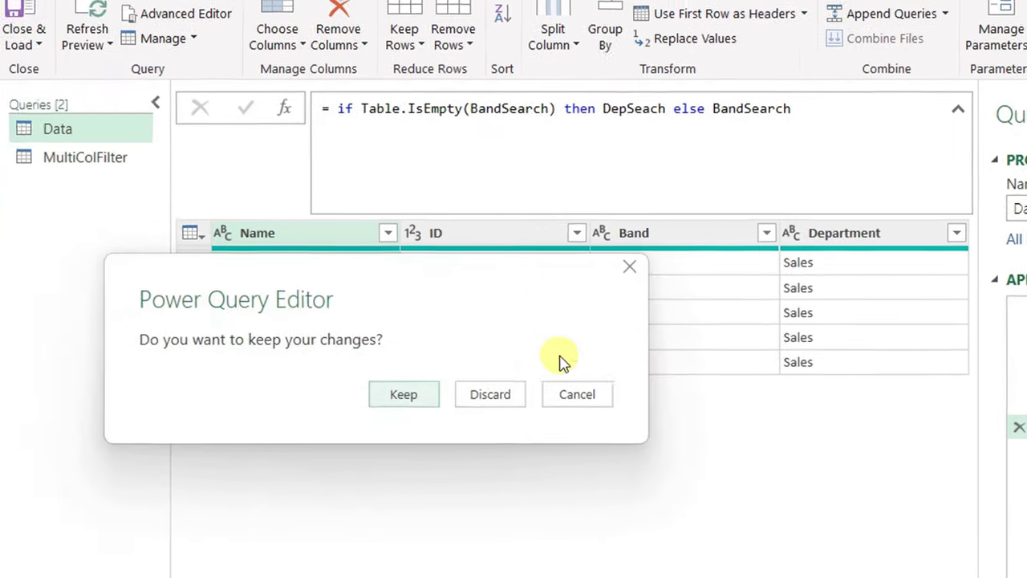
pyautogui.click(409, 395)
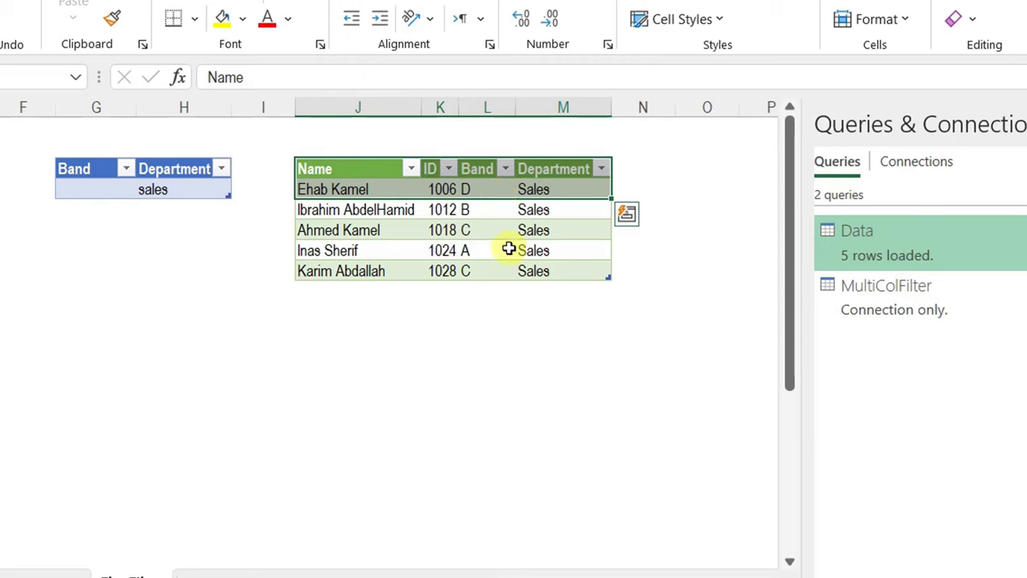
# Replace the Department criterion in the filter table with only Band B and refresh the query output table.
pyautogui.click(179, 177)
pyautogui.click(178, 190)
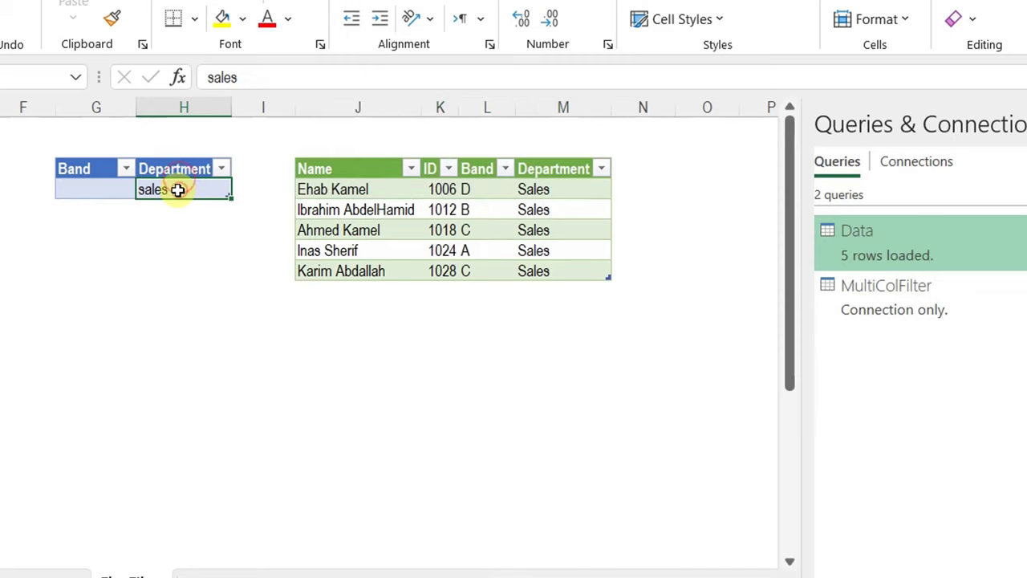
pyautogui.press('Delete')
pyautogui.click(120, 191)
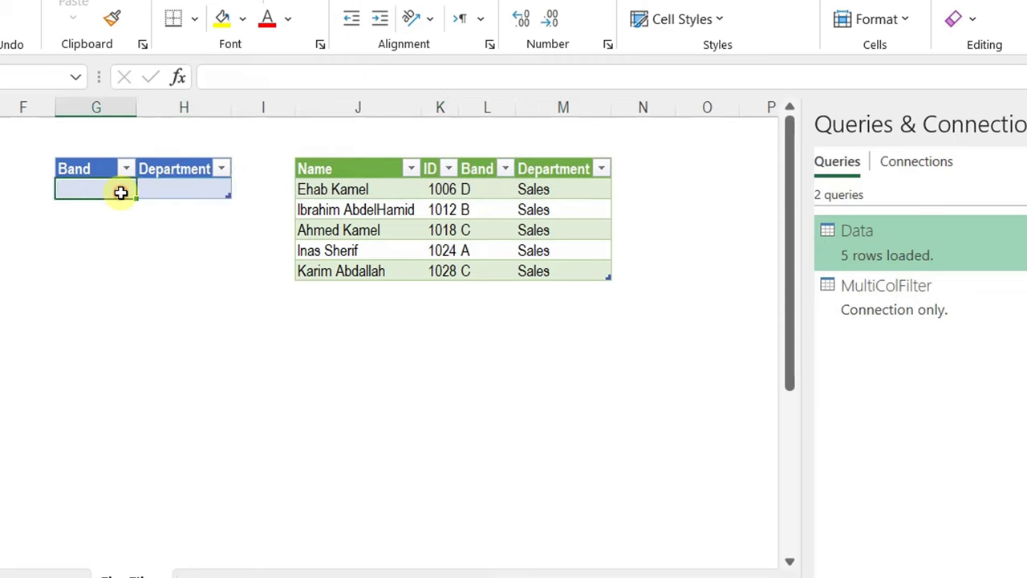
pyautogui.write('B')
pyautogui.press('Return')
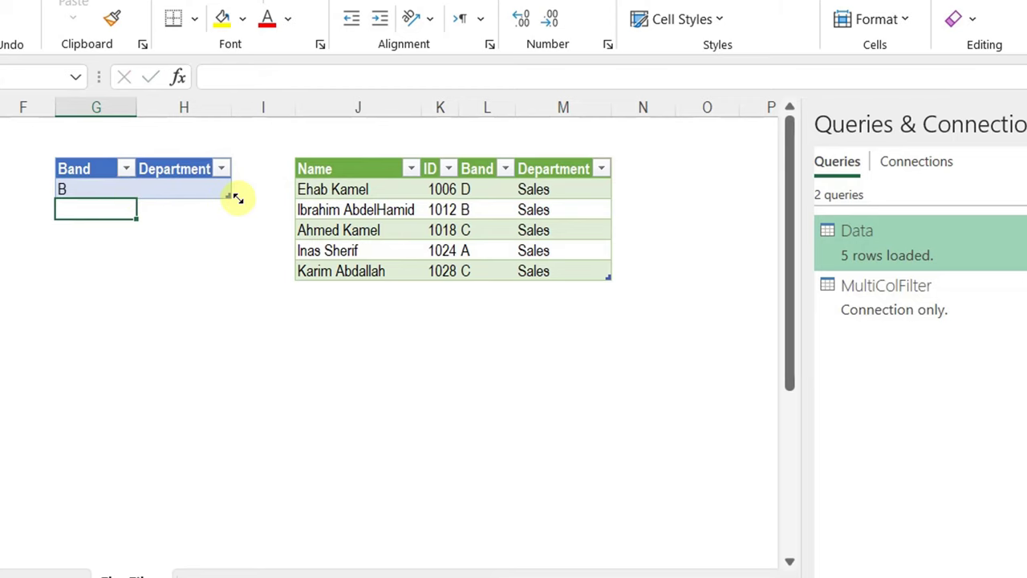
pyautogui.rightClick(405, 211)
pyautogui.click(470, 238)
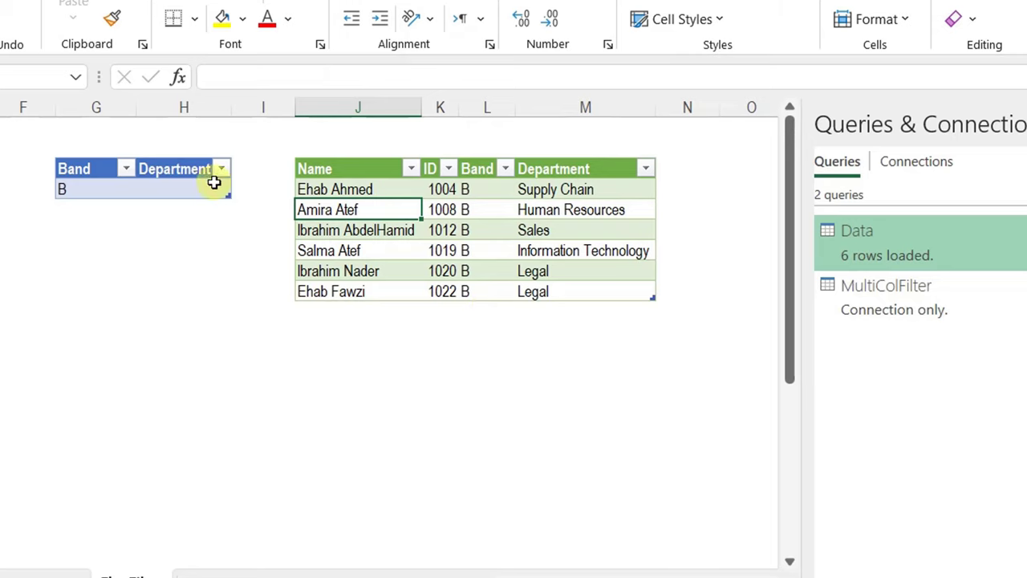
# Enter sales as the Department criterion alongside Band B and refresh the query output table.
pyautogui.click(158, 185)
pyautogui.write('sales')
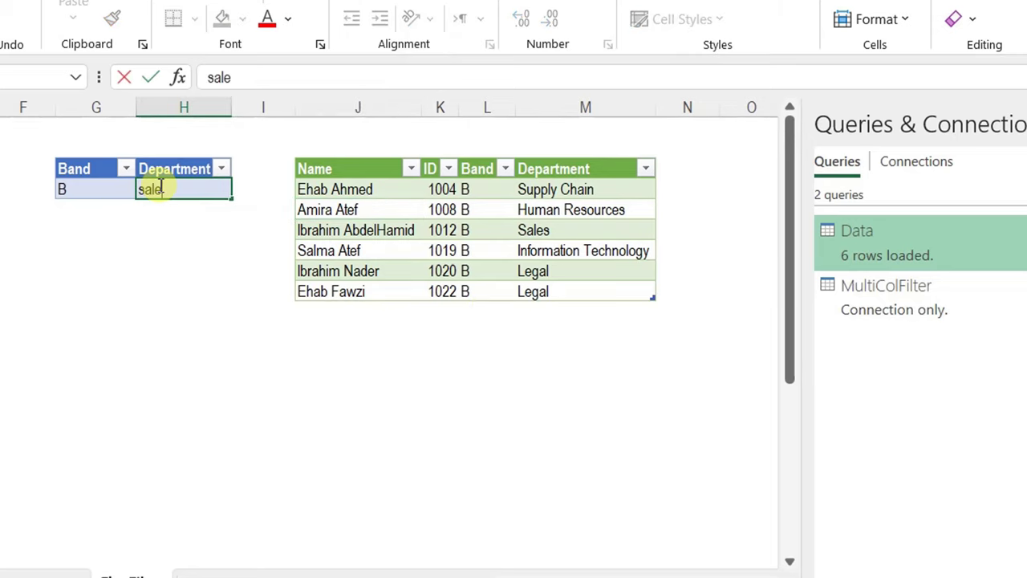
pyautogui.press('Return')
pyautogui.rightClick(345, 230)
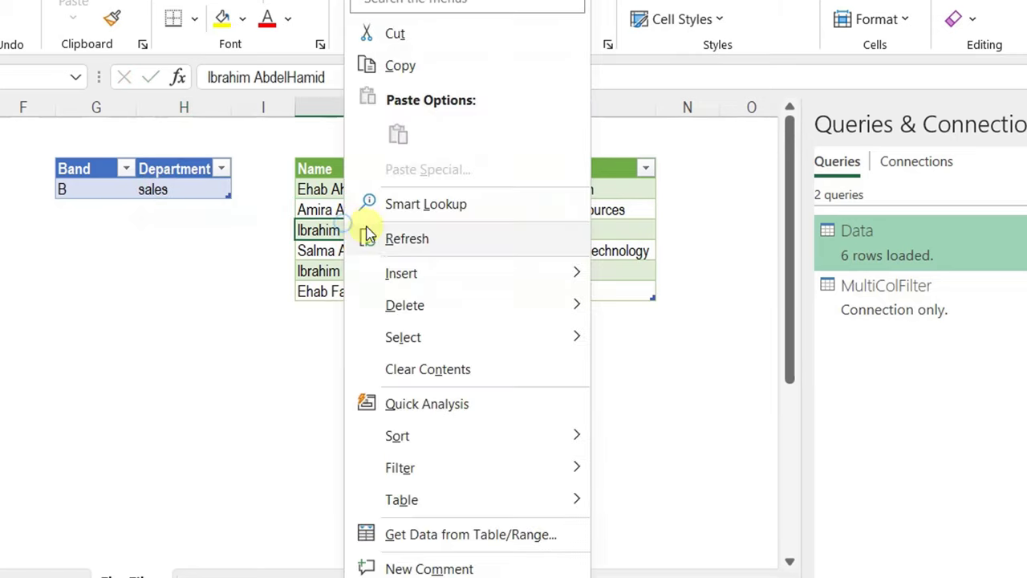
pyautogui.click(369, 238)
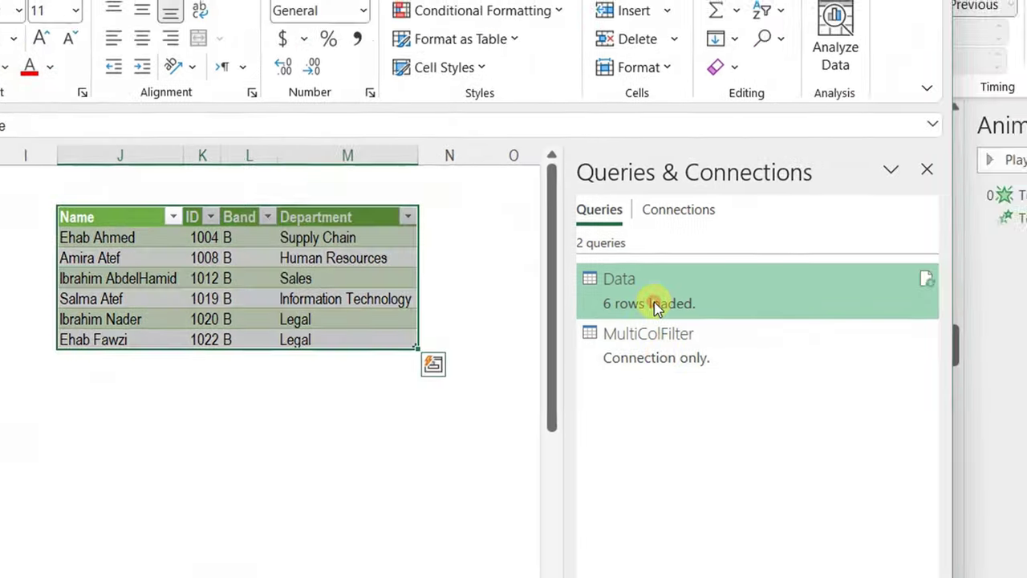
# Reopen the Data query and replace the final BandSearch in the Custom1 formula with if Table.IsEmpty(DepSeach).
pyautogui.doubleClick(870, 262)
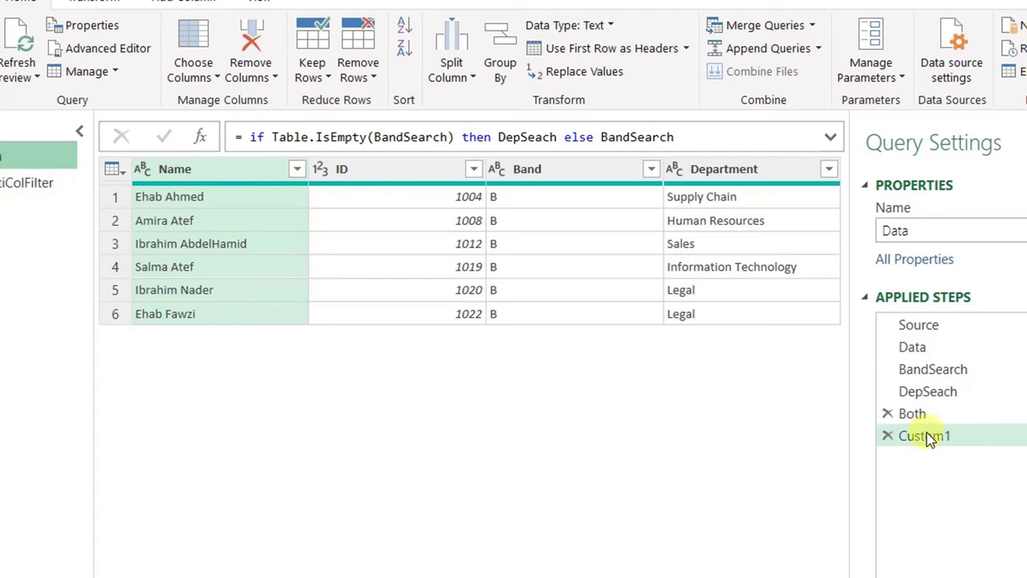
pyautogui.click(829, 137)
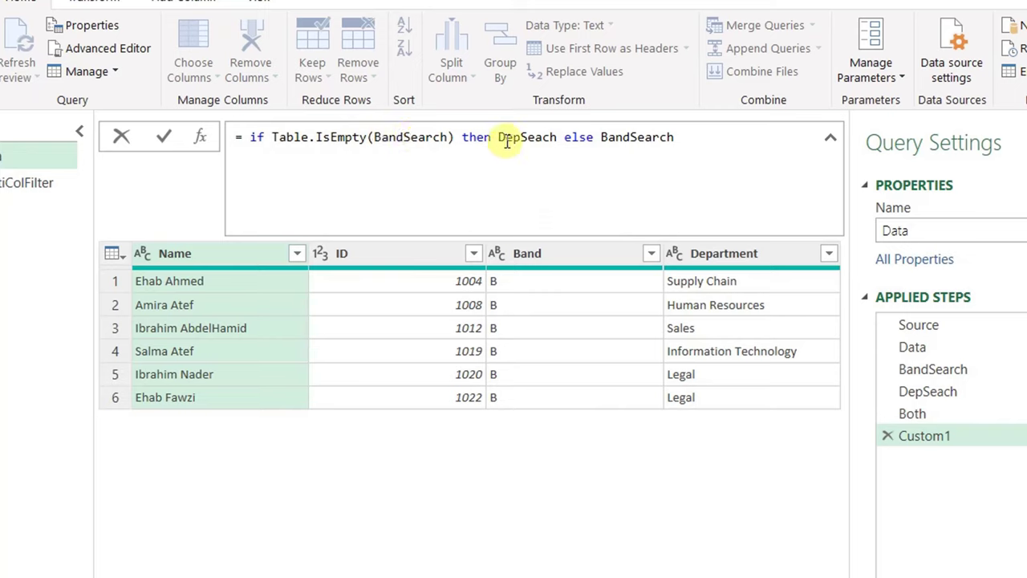
pyautogui.moveTo(498, 138); pyautogui.dragTo(558, 137)
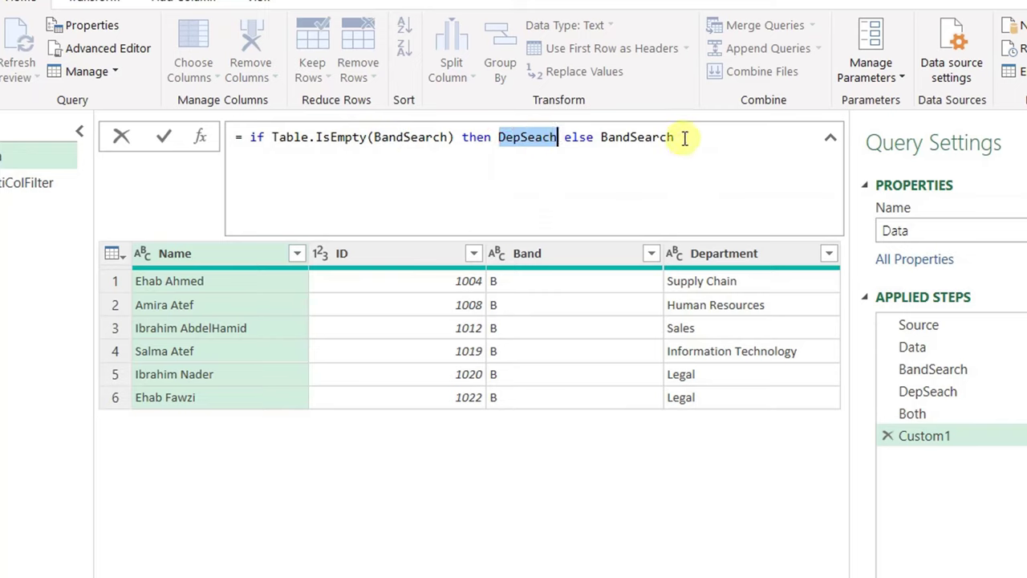
pyautogui.moveTo(681, 137); pyautogui.dragTo(602, 137)
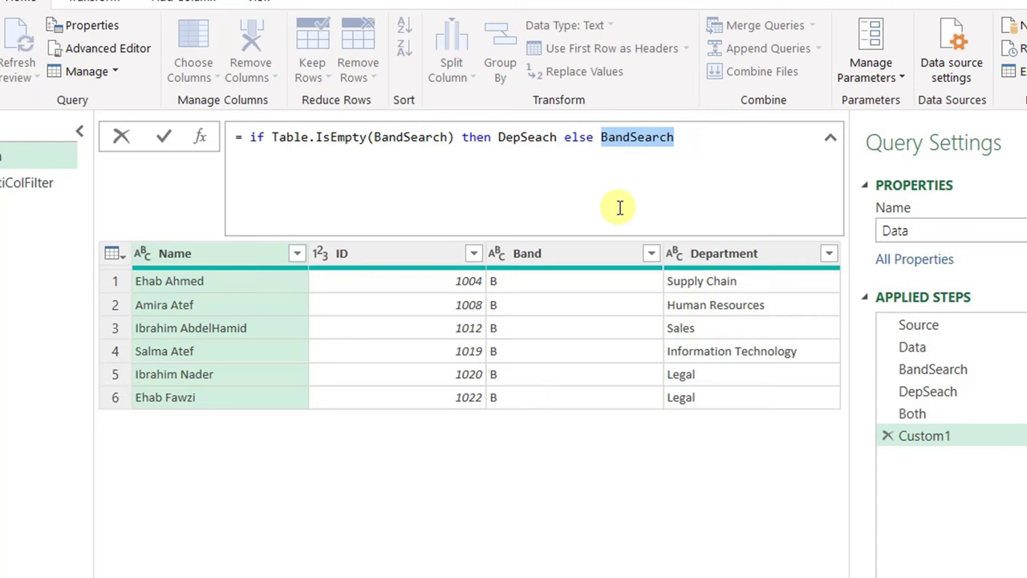
pyautogui.write('if ')
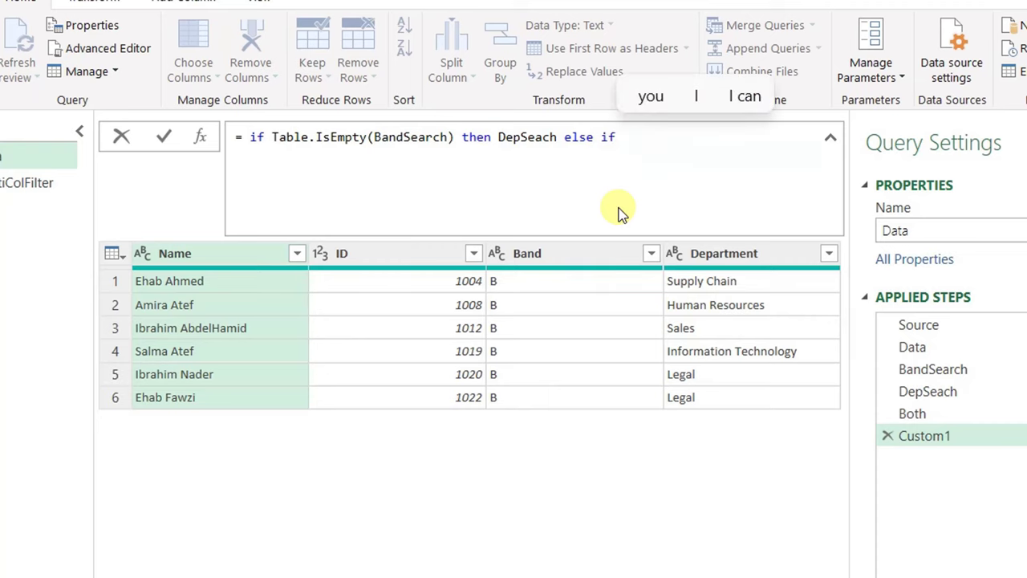
pyautogui.write('Table.IsEmpty')
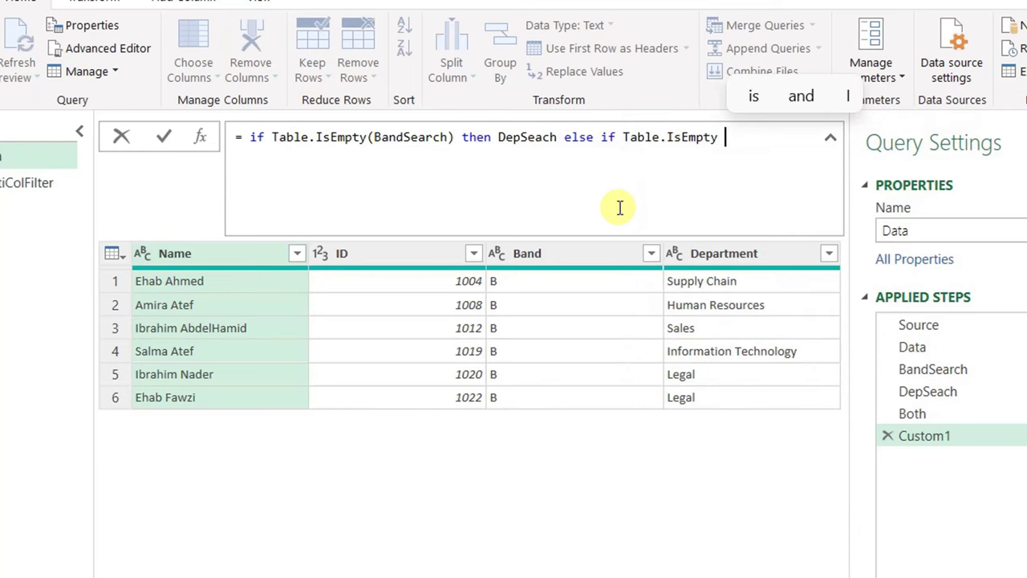
pyautogui.press('BackSpace')
pyautogui.write('(DepSeach')
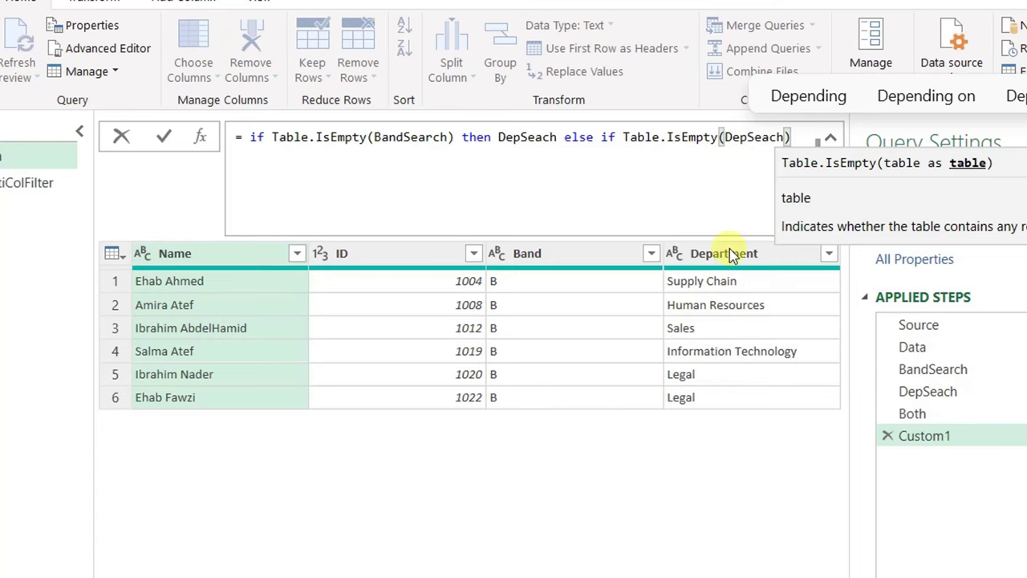
# Finish the nested condition in the Custom1 formula on a new line with then BandSearch else Both.
pyautogui.click(794, 137)
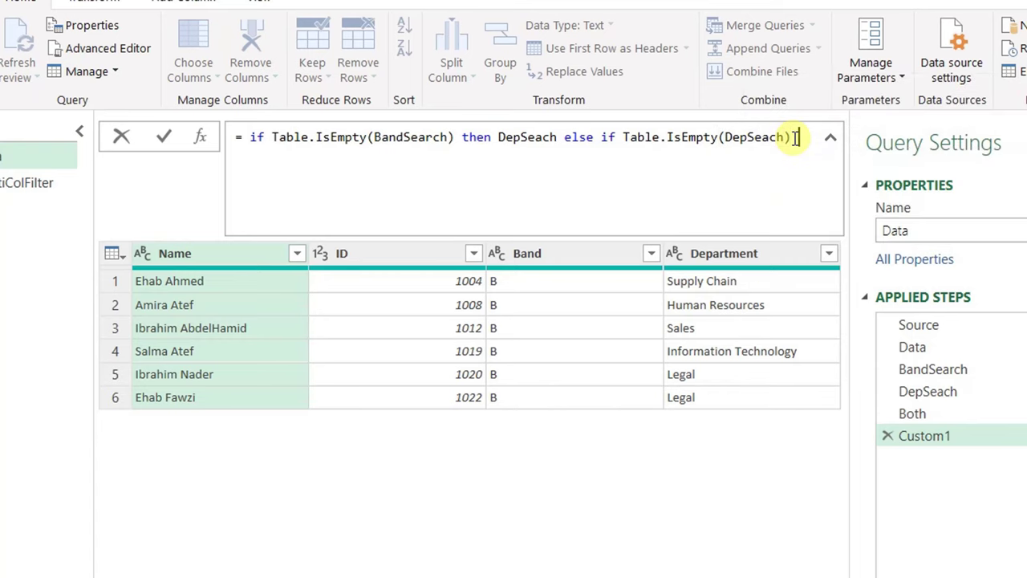
pyautogui.hotkey('shift', 'Return')
pyautogui.write('tj')
pyautogui.press('BackSpace')
pyautogui.press('BackSpace')
pyautogui.press('BackSpace')
pyautogui.press('BackSpace')
pyautogui.write('t')
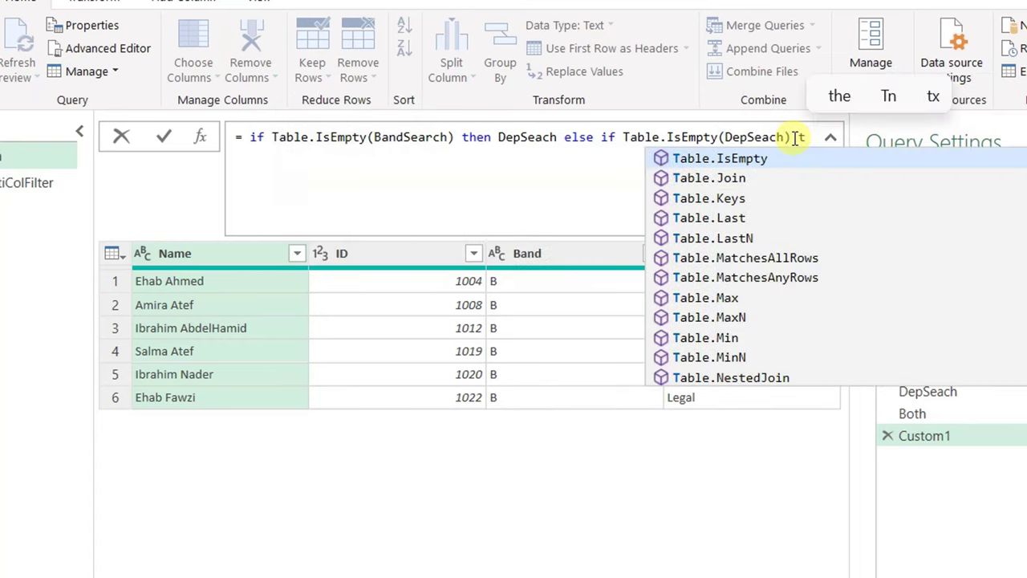
pyautogui.press('BackSpace')
pyautogui.hotkey('shift', 'Return')
pyautogui.write('then ')
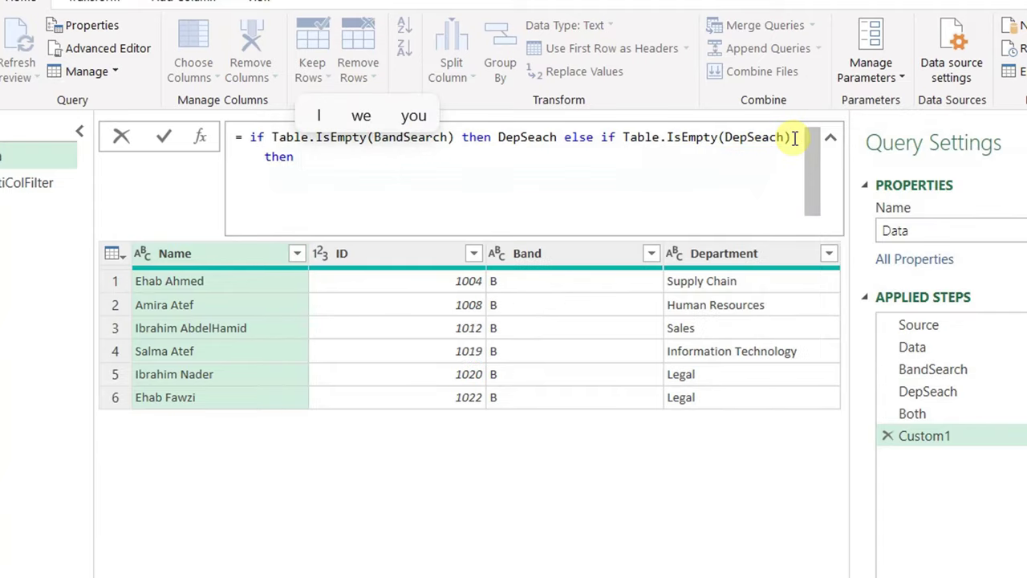
pyautogui.write('Ba')
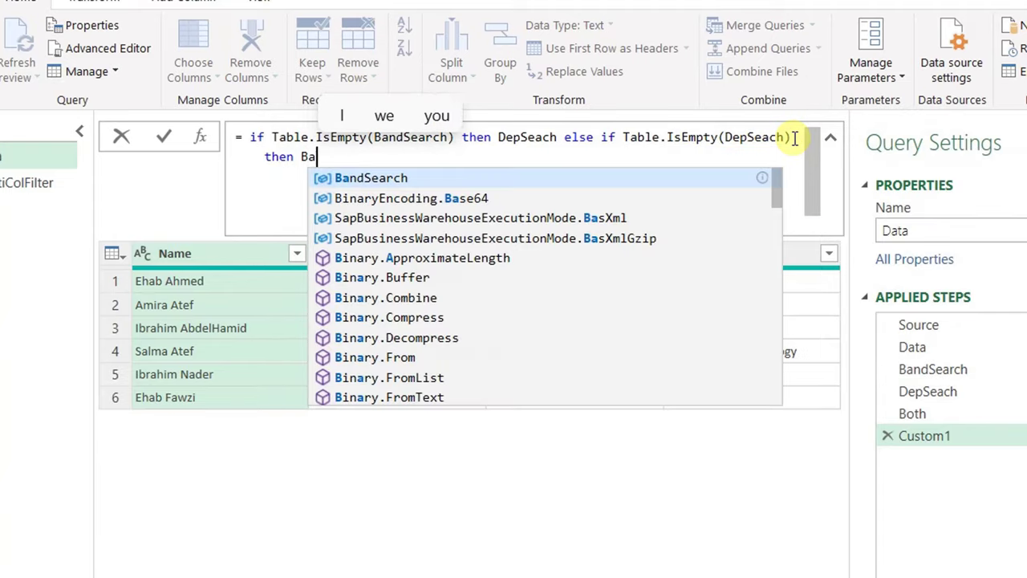
pyautogui.write('ndSearch else ')
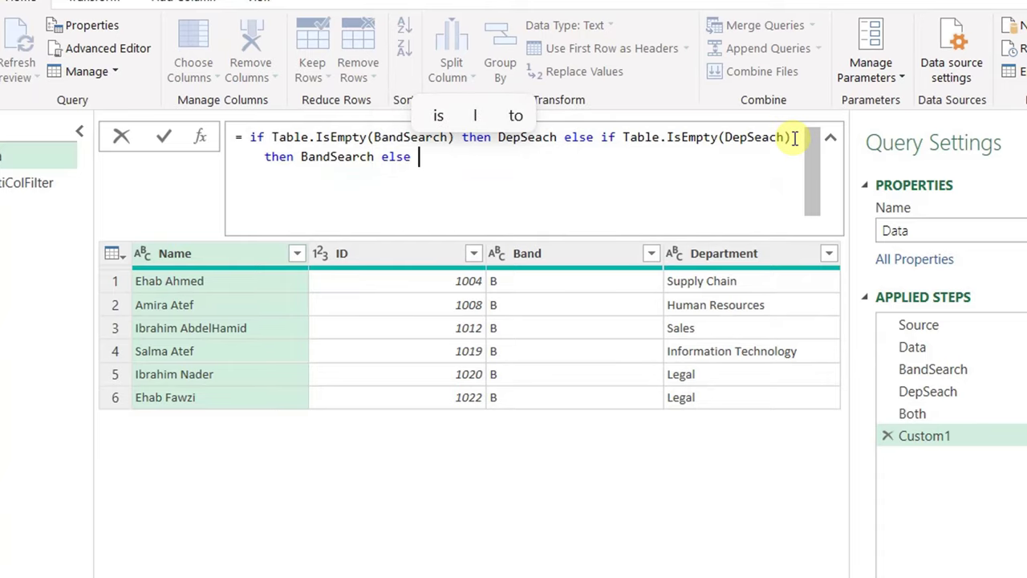
pyautogui.write('Both')
pyautogui.press('Escape')
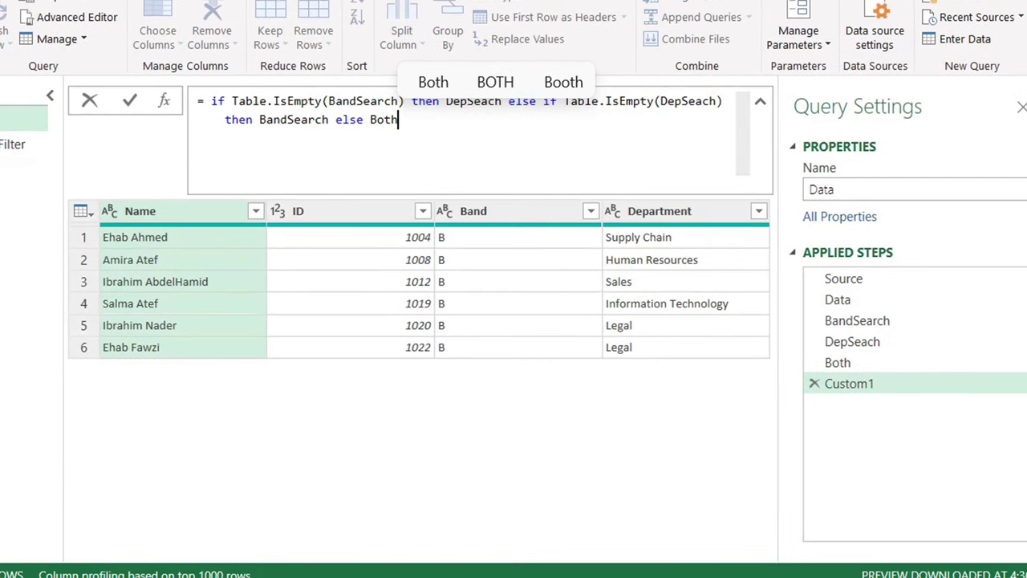
# Rename the Custom1 step to Selection, then close the query editor and keep the changes.
pyautogui.rightClick(912, 380)
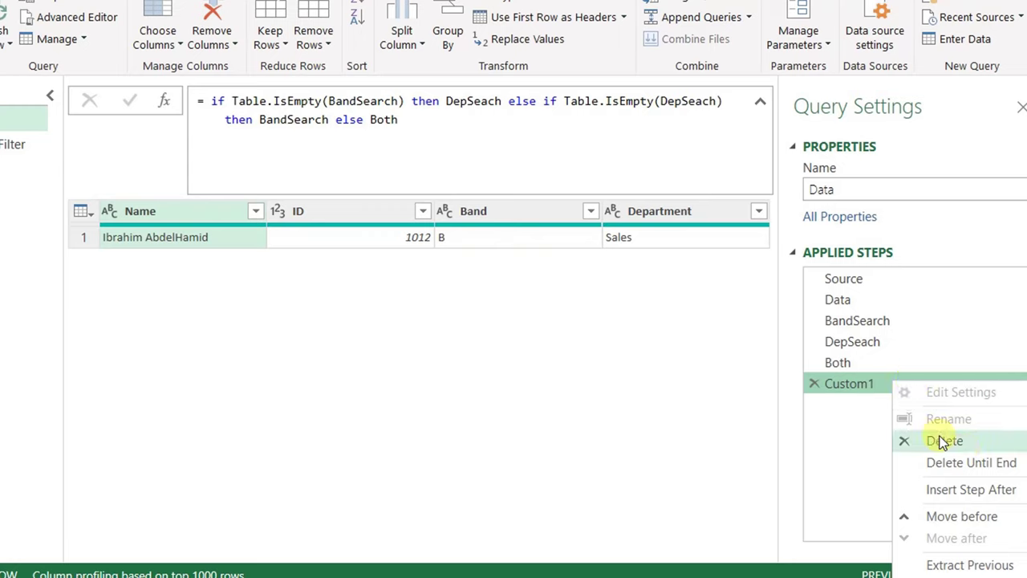
pyautogui.click(921, 420)
pyautogui.write('Select')
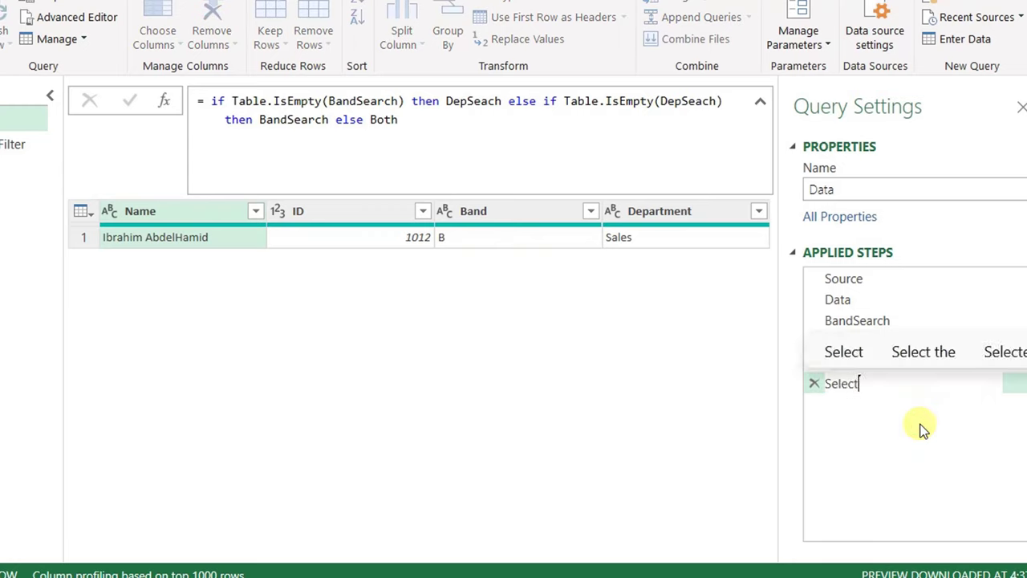
pyautogui.write('ion')
pyautogui.press('Return')
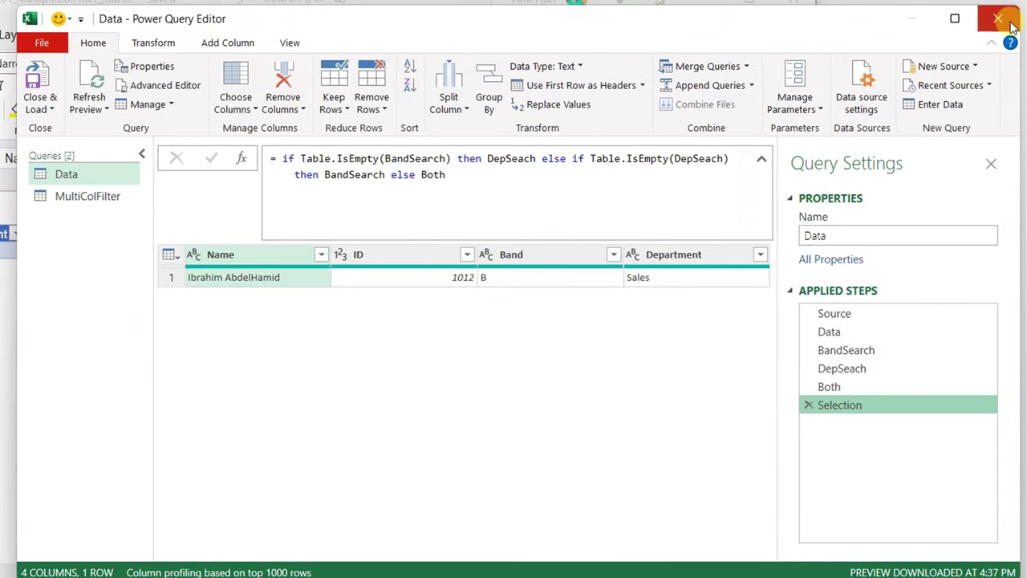
pyautogui.click(339, 377)
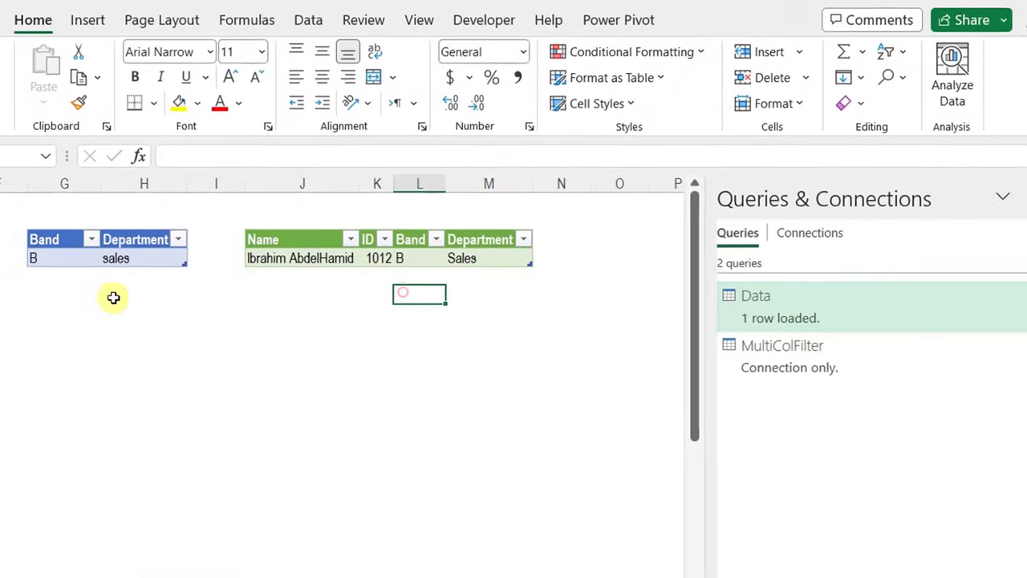
# Add a as a second Band criterion below B in the filter table and refresh the query output table.
pyautogui.click(72, 276)
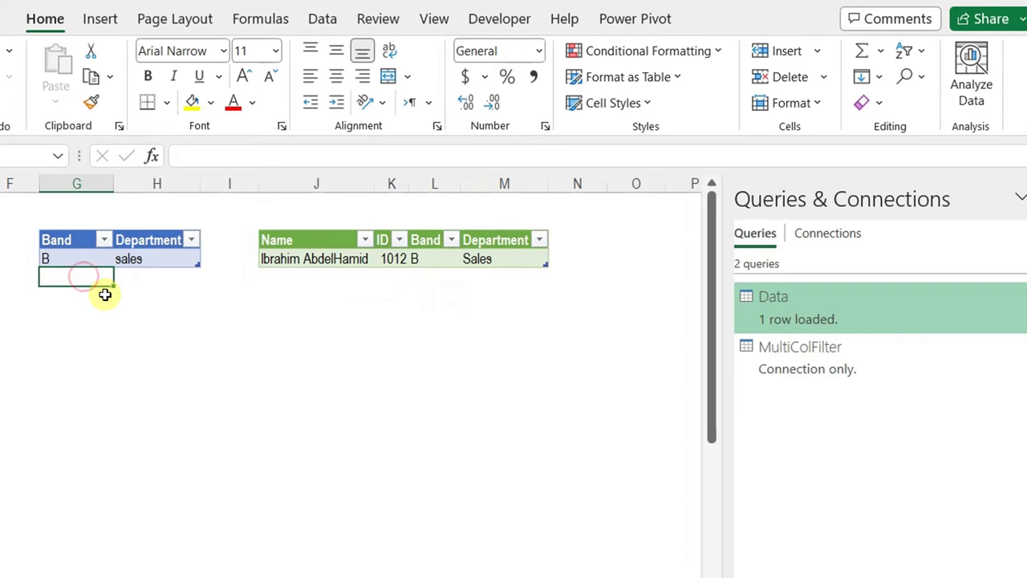
pyautogui.write('a')
pyautogui.press('Return')
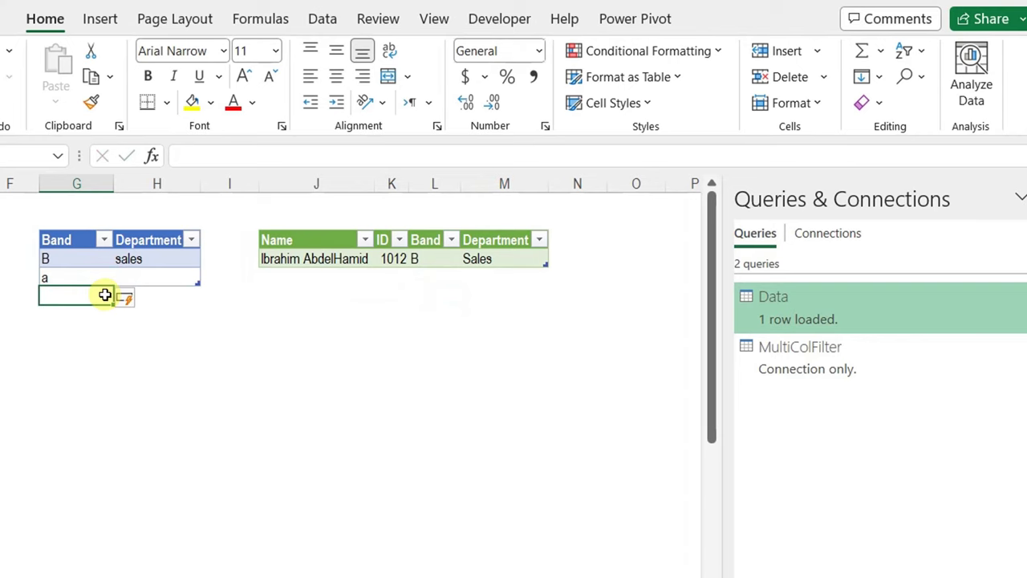
pyautogui.rightClick(294, 260)
pyautogui.click(339, 303)
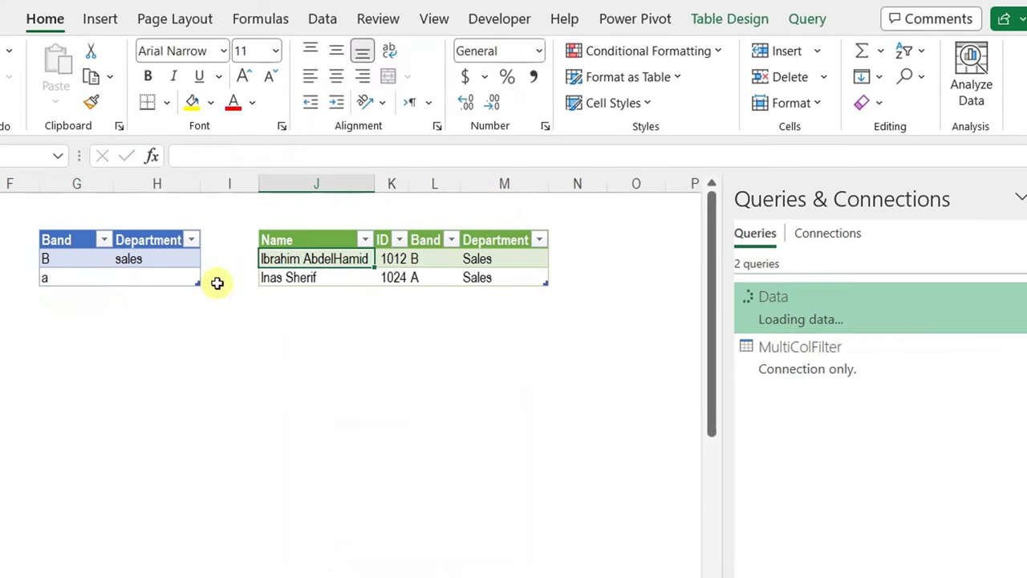
# Clear the Department criteria while keeping both Band values, and refresh the query output table.
pyautogui.click(130, 265)
pyautogui.moveTo(130, 265); pyautogui.dragTo(131, 275)
pyautogui.press('Delete')
pyautogui.rightClick(329, 277)
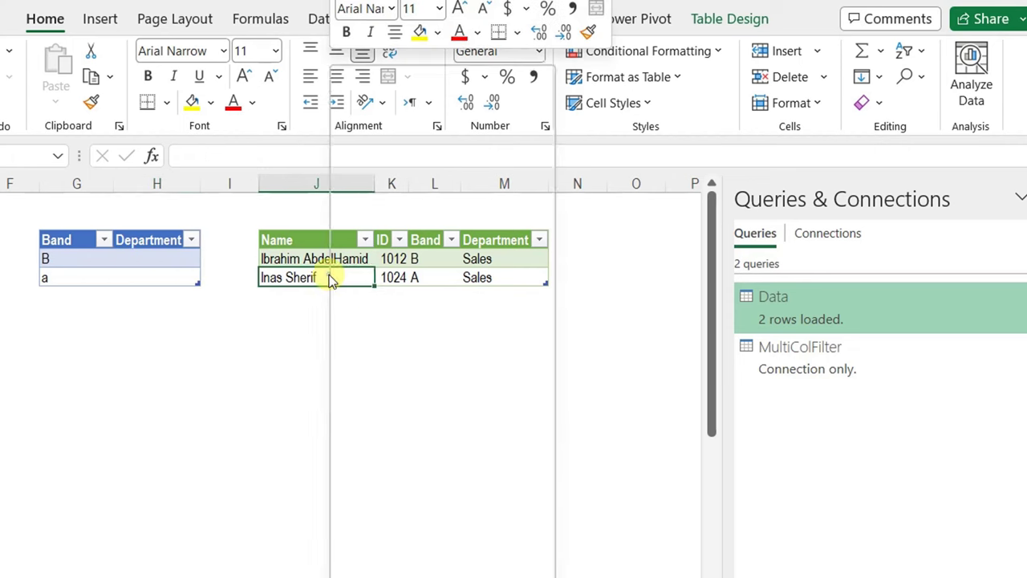
pyautogui.click(370, 313)
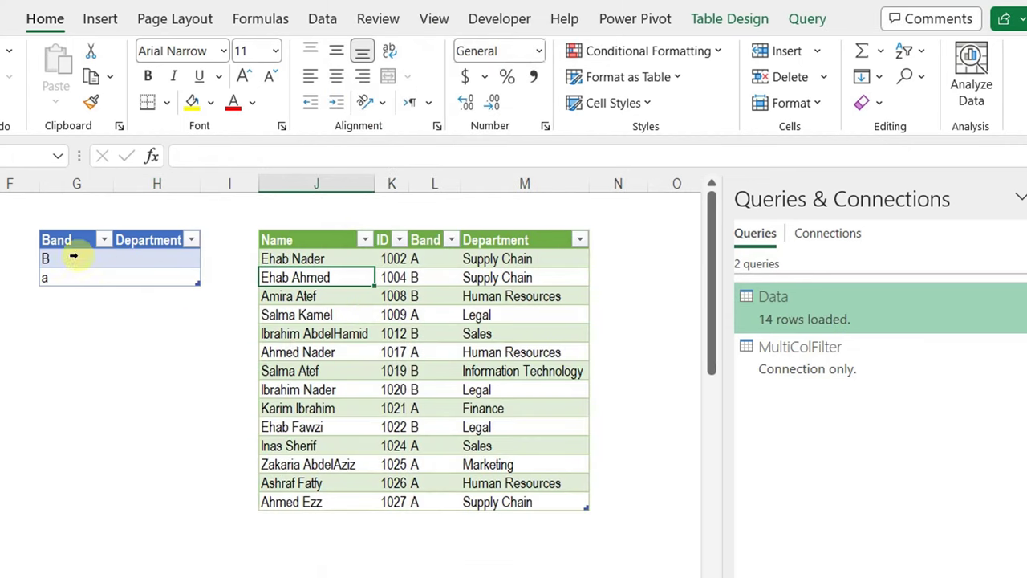
# Enter finance as the Department criterion, clear both Band criteria and refresh the query output table.
pyautogui.click(144, 253)
pyautogui.write('finance')
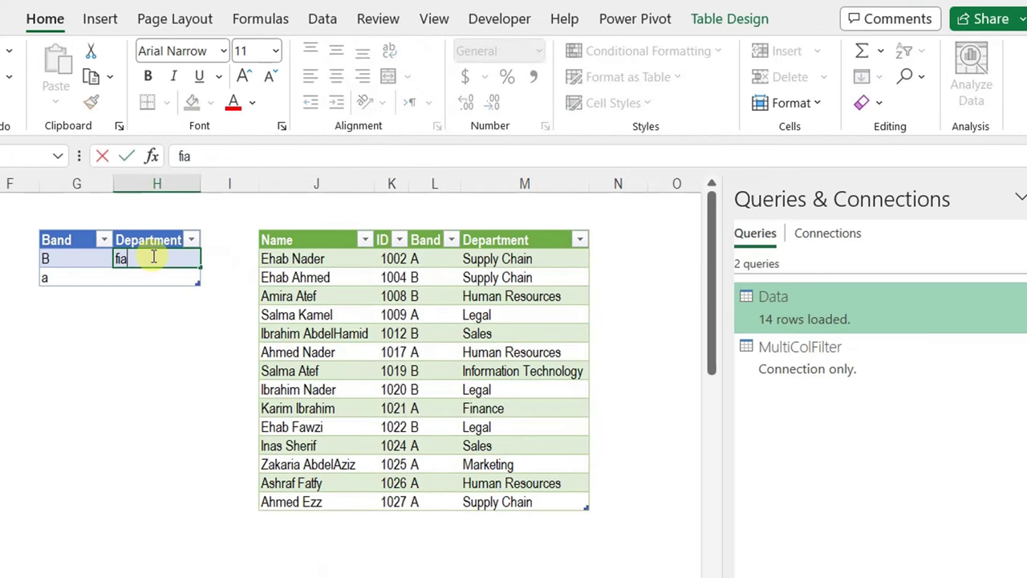
pyautogui.press('Return')
pyautogui.moveTo(56, 257); pyautogui.dragTo(67, 277)
pyautogui.press('Delete')
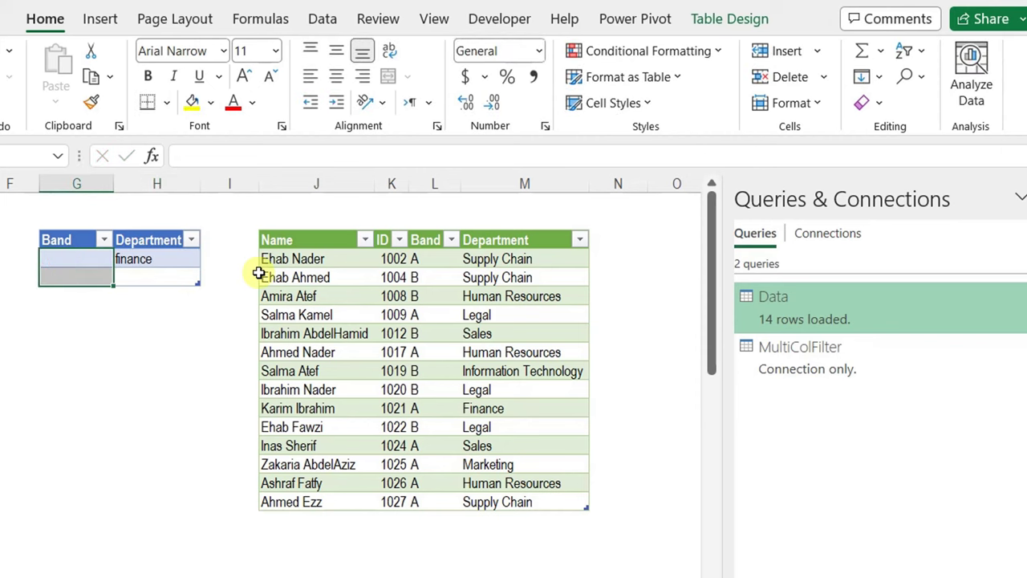
pyautogui.rightClick(383, 296)
pyautogui.click(413, 309)
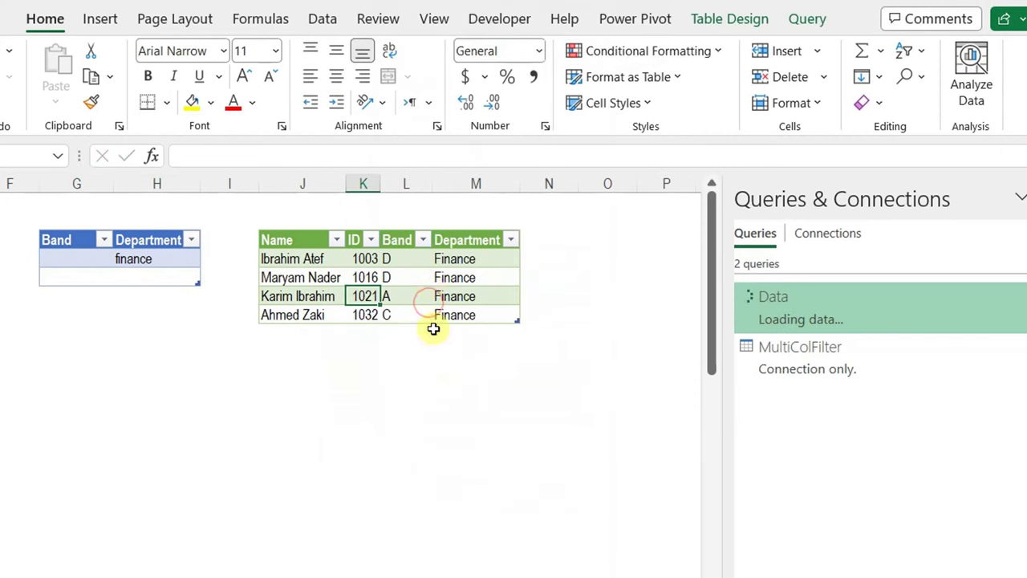
# Enter a as the Band criterion alongside finance and refresh the query output table.
pyautogui.click(78, 258)
pyautogui.write('a')
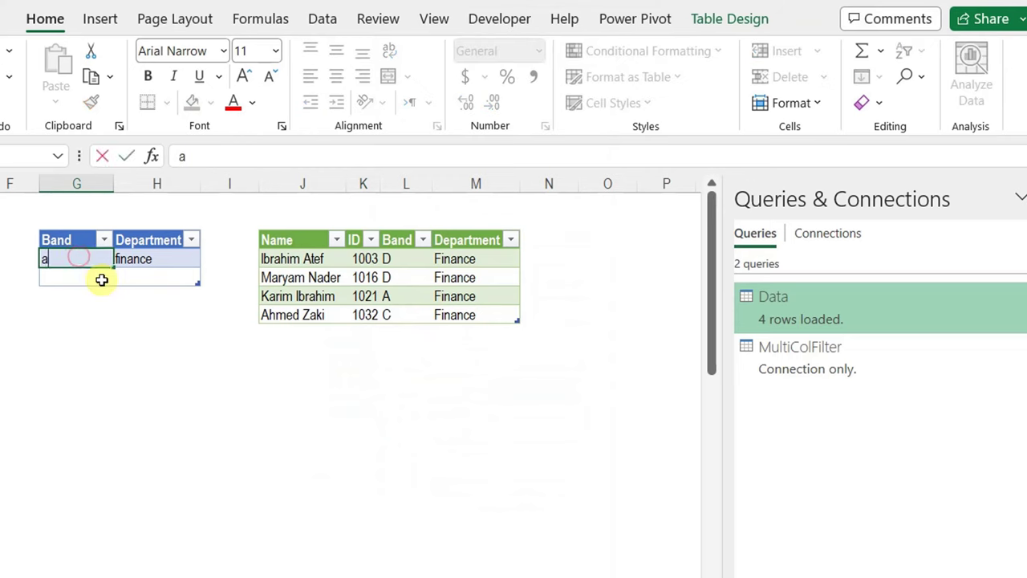
pyautogui.press('Return')
pyautogui.rightClick(327, 277)
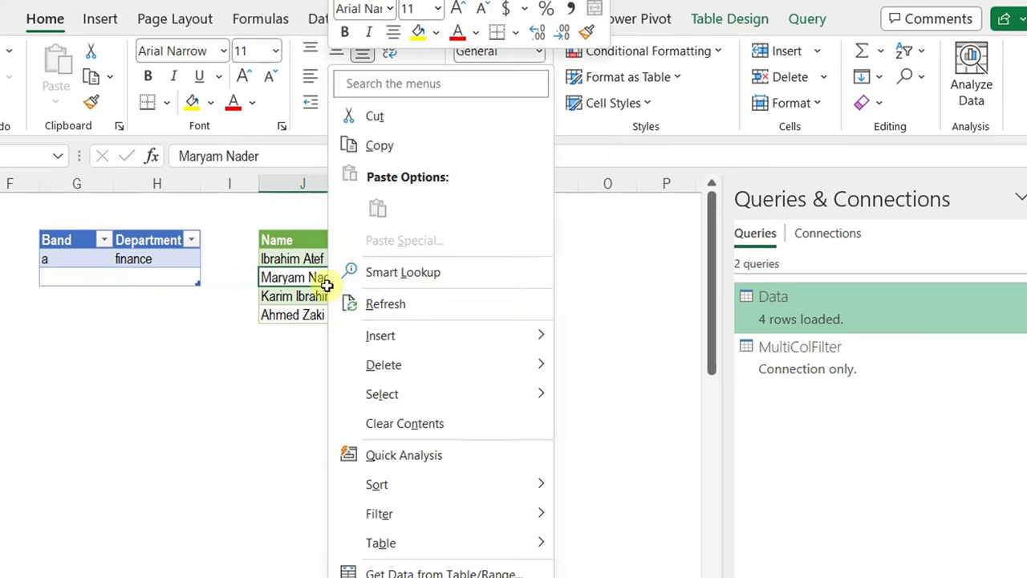
pyautogui.click(393, 309)
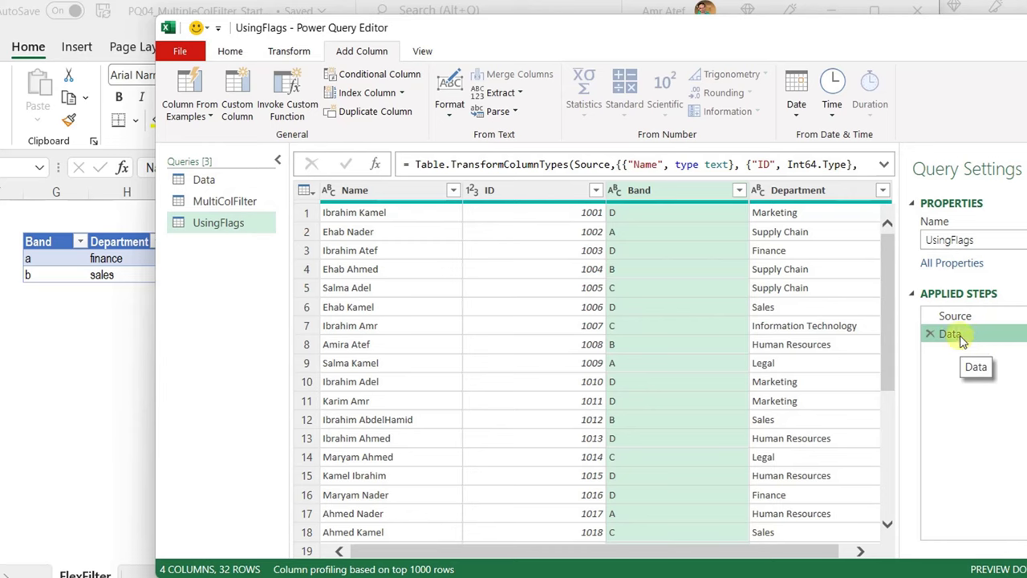
# Start a custom column named BandSerach in the UsingFlags query with the formula beginning List.Contains(MultiColFilter[Band],.
pyautogui.hscroll(1, 594, 233)
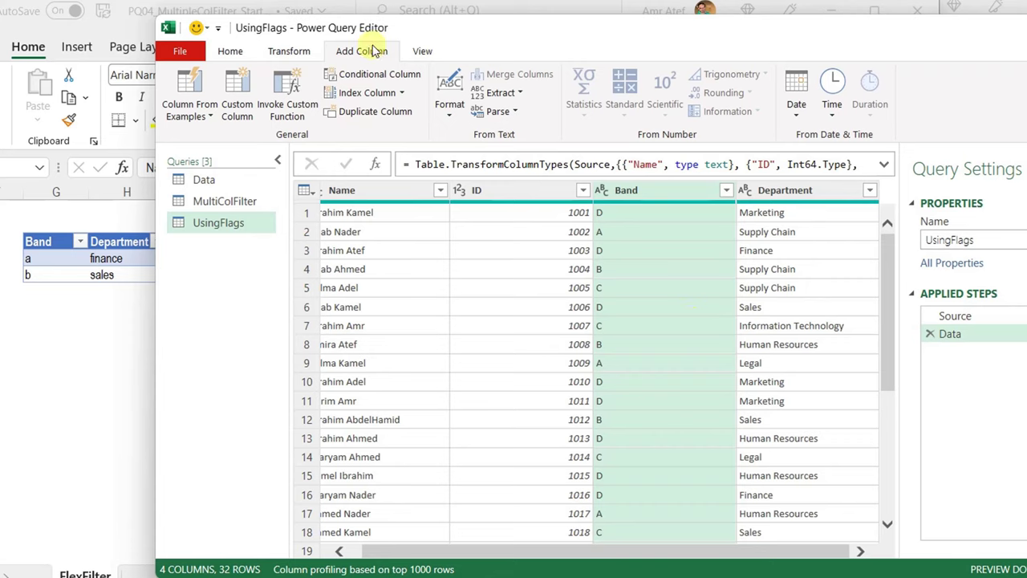
pyautogui.click(247, 119)
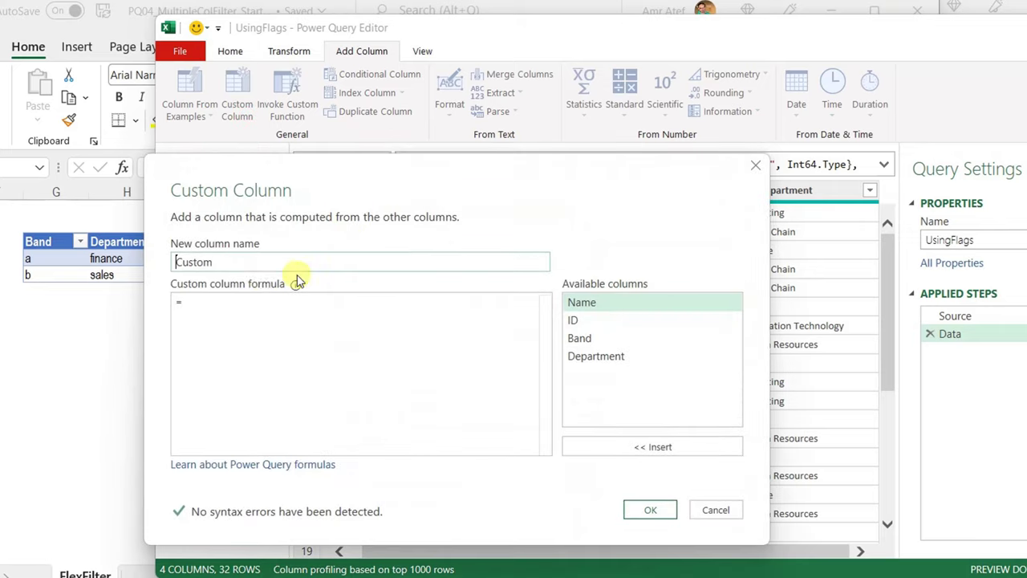
pyautogui.write('Ba')
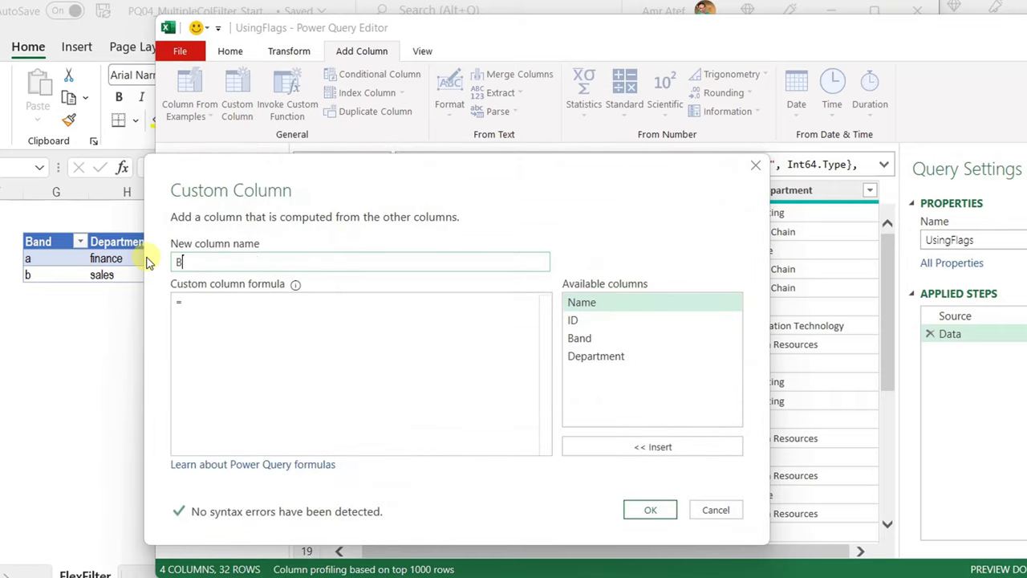
pyautogui.write('ndSerach')
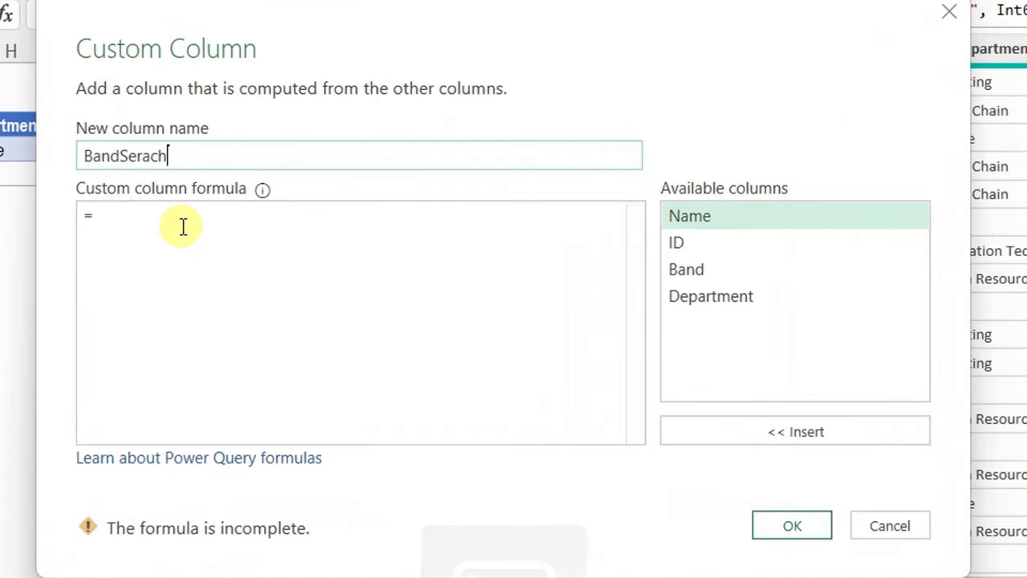
pyautogui.click(187, 238)
pyautogui.write('List.Contains(')
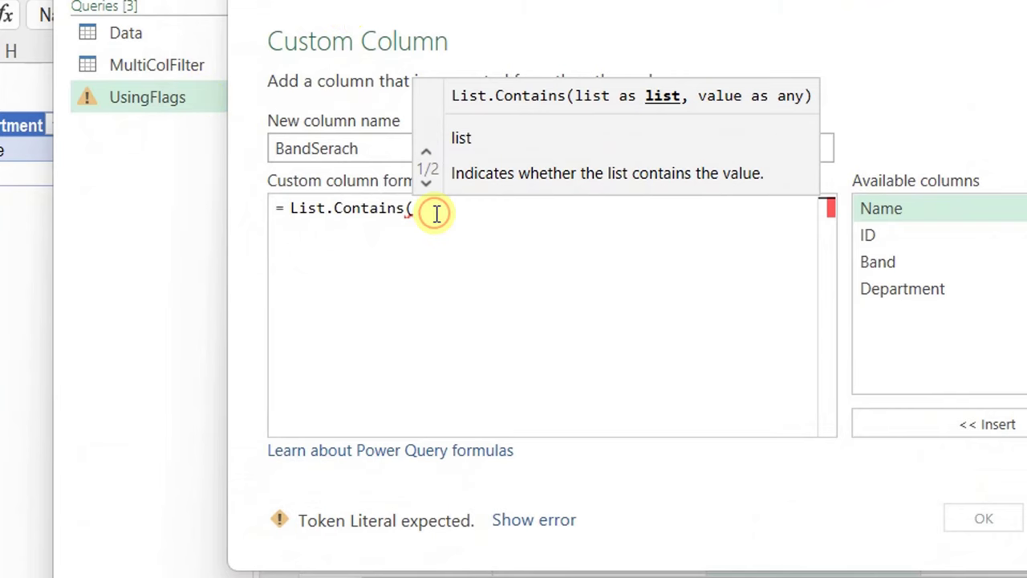
pyautogui.write('MultiColFilter')
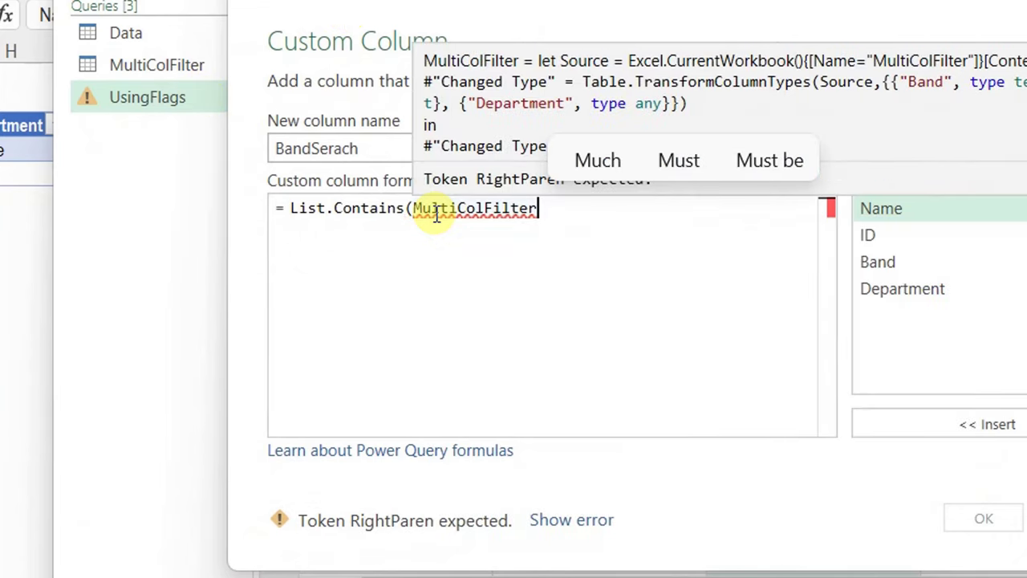
pyautogui.write('[Ba')
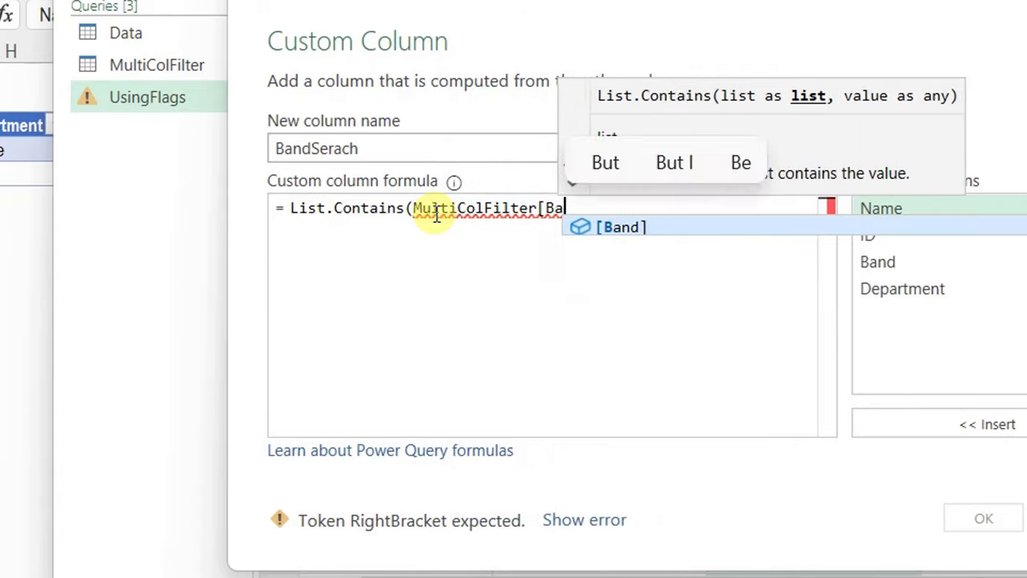
pyautogui.write('nd],')
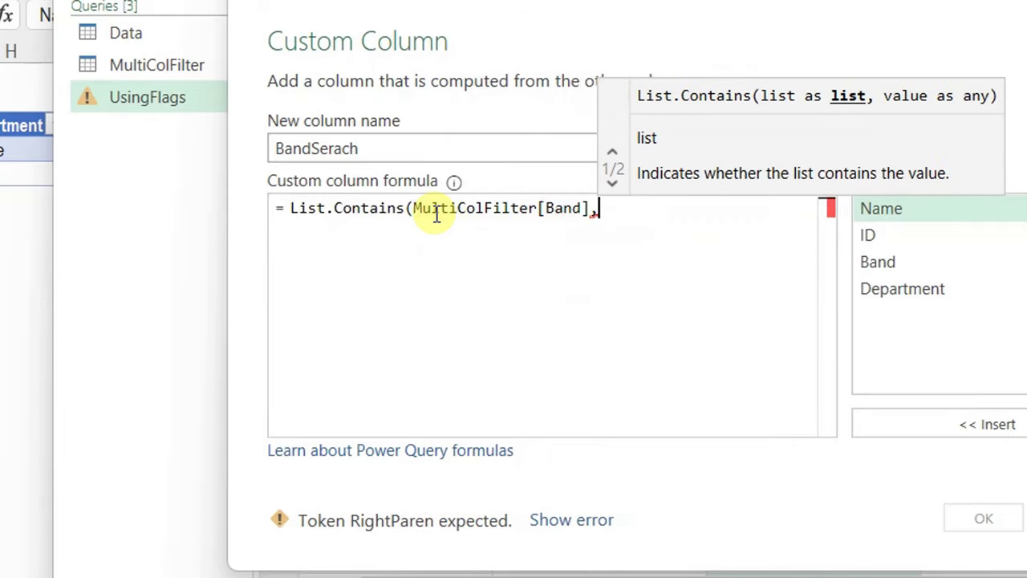
# Complete the BandSerach formula with [Band] as the value and Comparer.OrdinalIgnoreCase as the comparer, and create the column.
pyautogui.moveTo(487, 41); pyautogui.dragTo(449, 206)
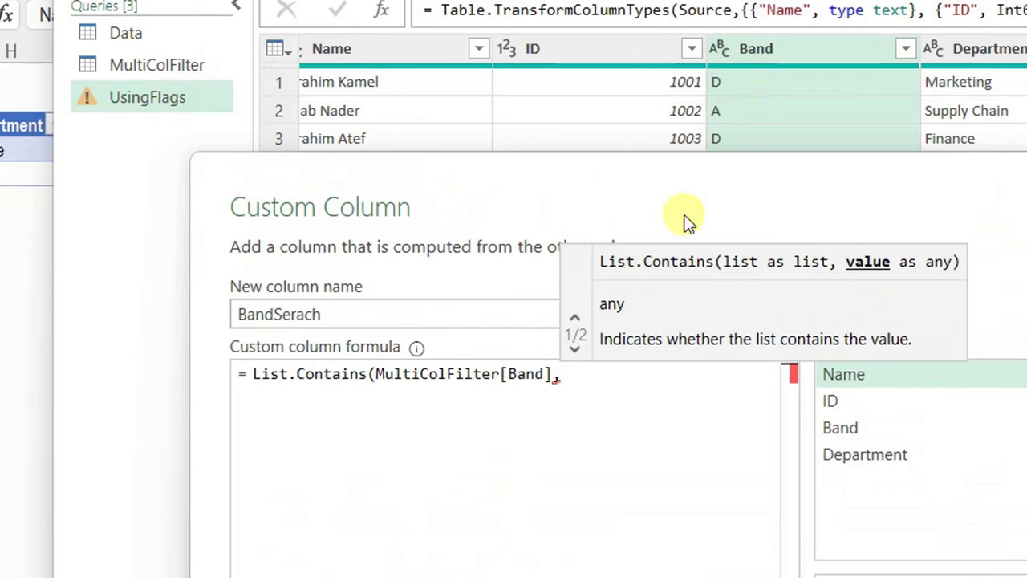
pyautogui.click(633, 383)
pyautogui.write('[Band]')
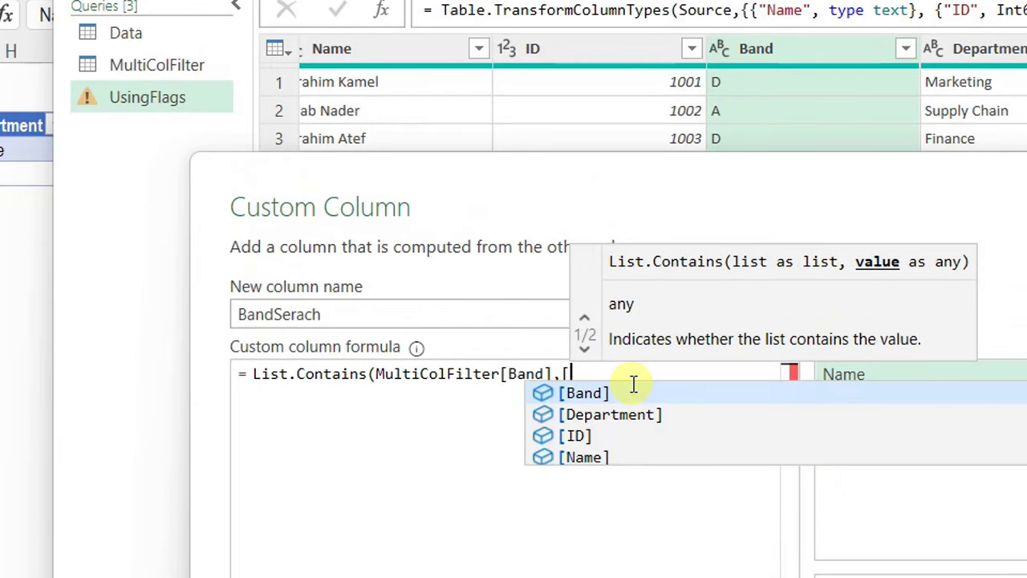
pyautogui.write(',')
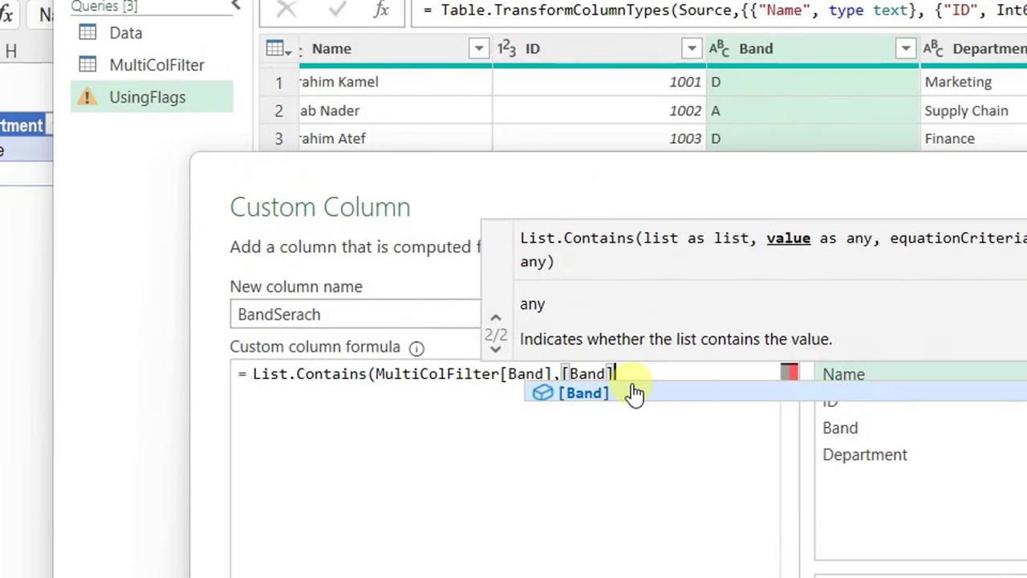
pyautogui.press('Escape')
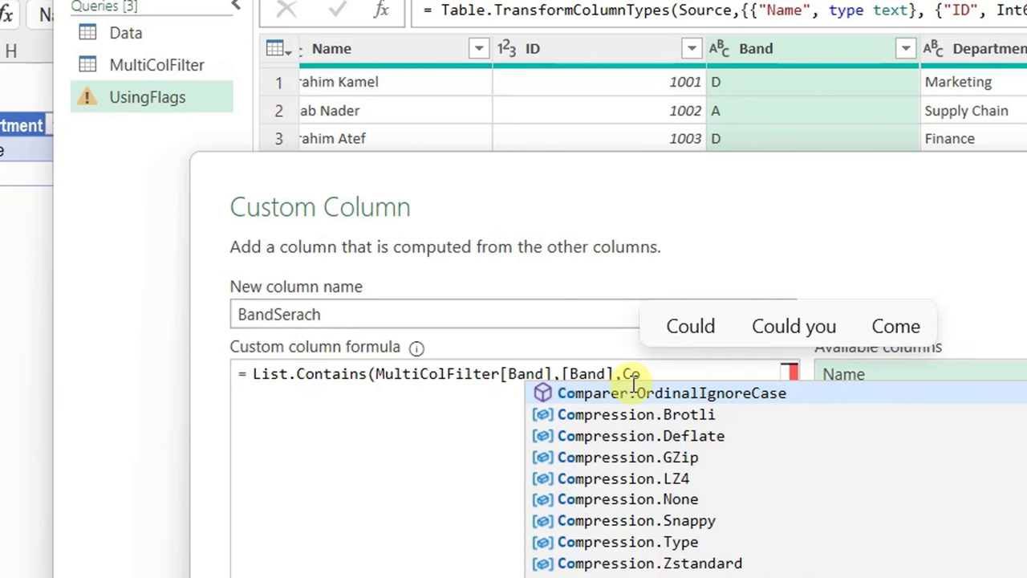
pyautogui.click(642, 393)
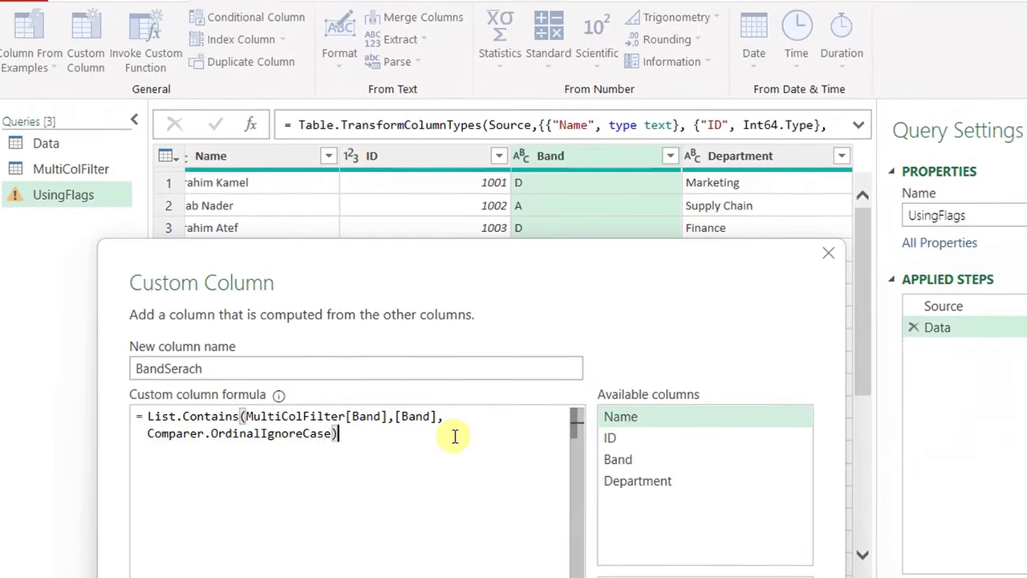
pyautogui.press('Return')
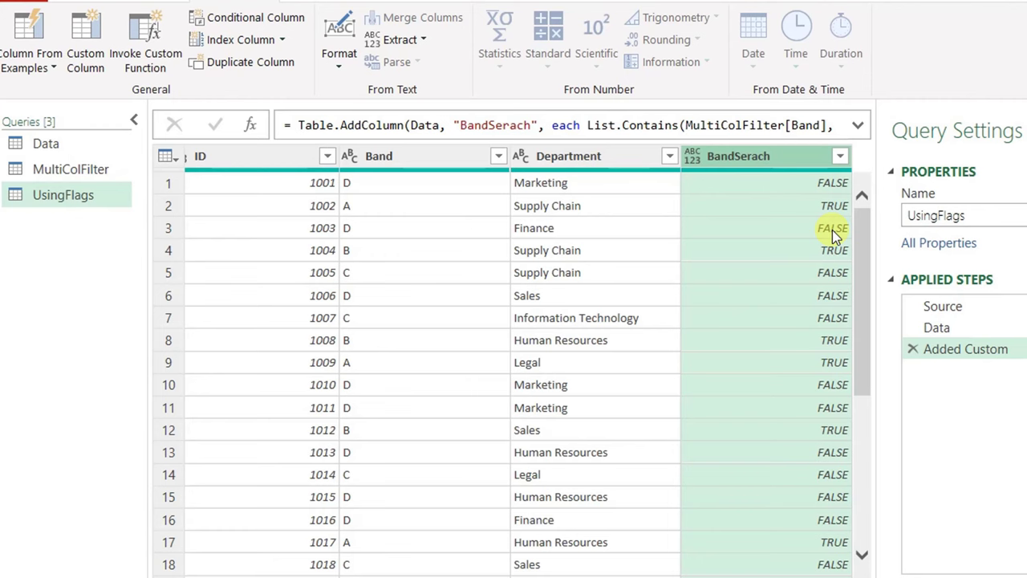
# Reopen the BandSerach column formula and wrap it in an if condition with then 1 else 0.
pyautogui.doubleClick(935, 347)
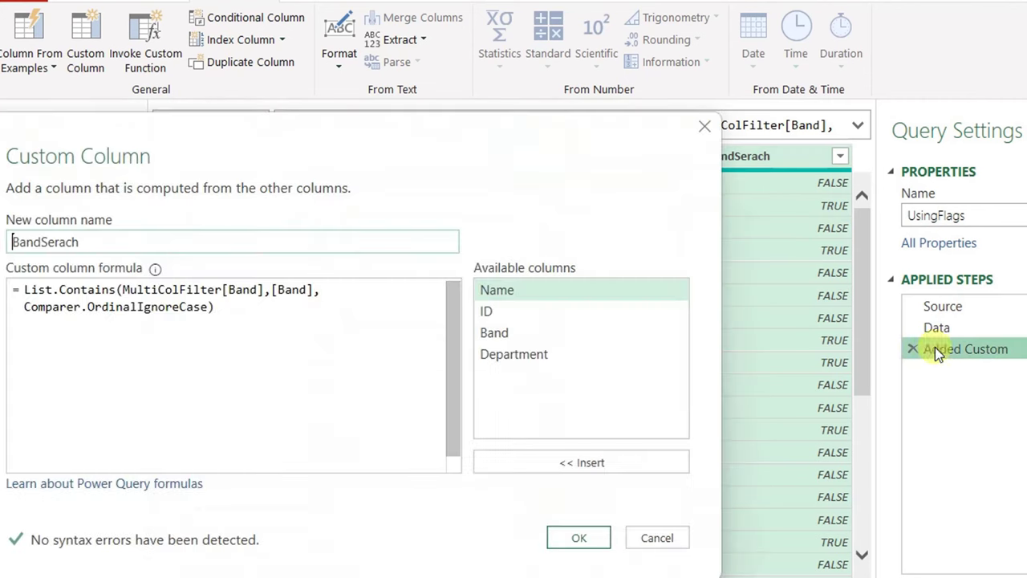
pyautogui.click(25, 289)
pyautogui.write('if')
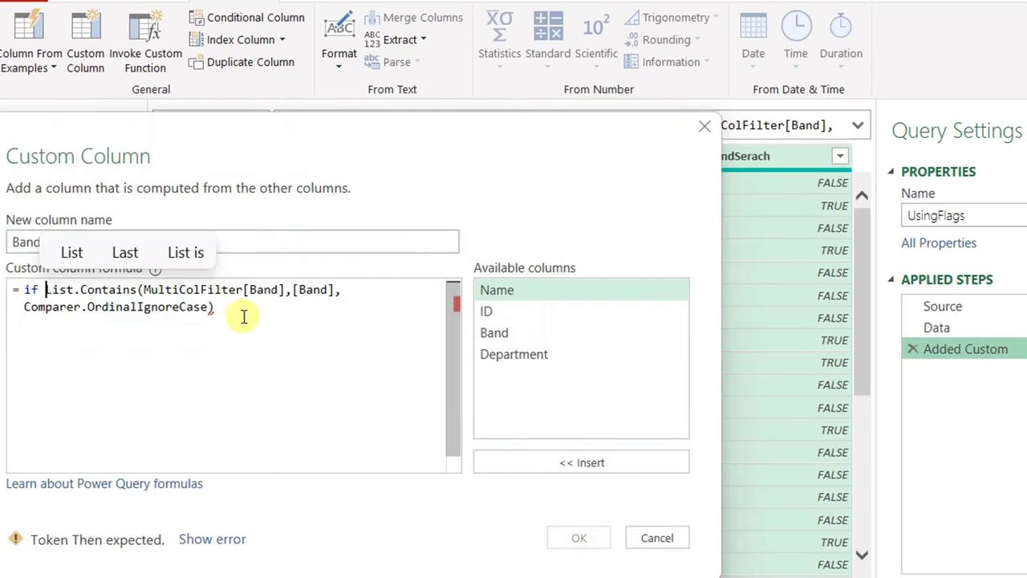
pyautogui.click(241, 313)
pyautogui.write('t')
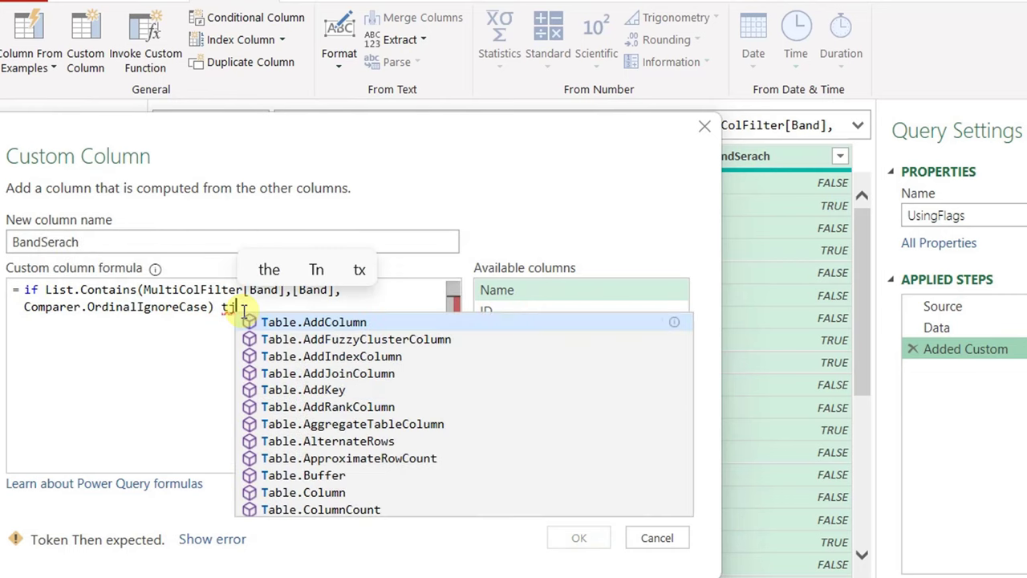
pyautogui.write('hen 1 else')
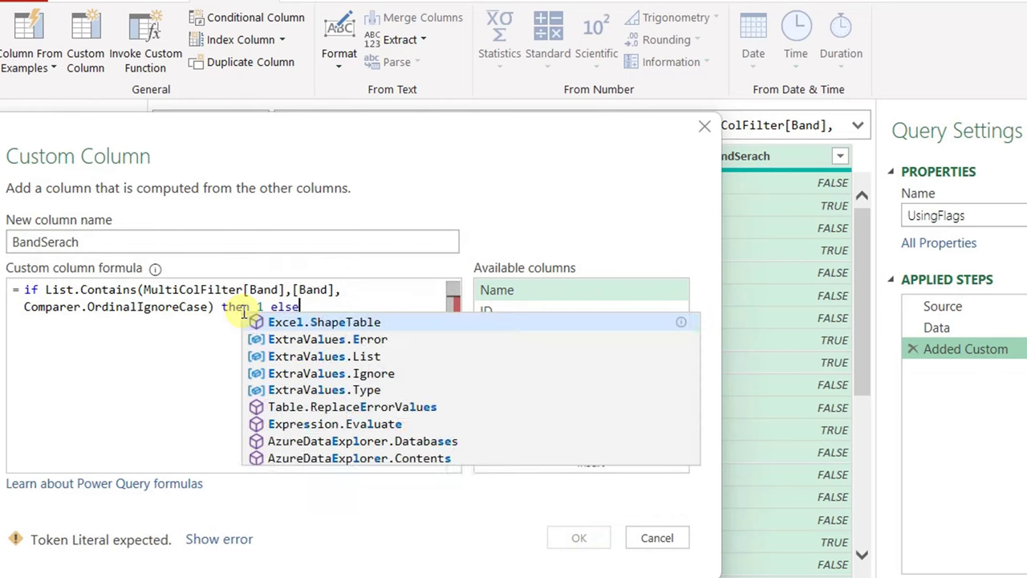
pyautogui.write(' 0')
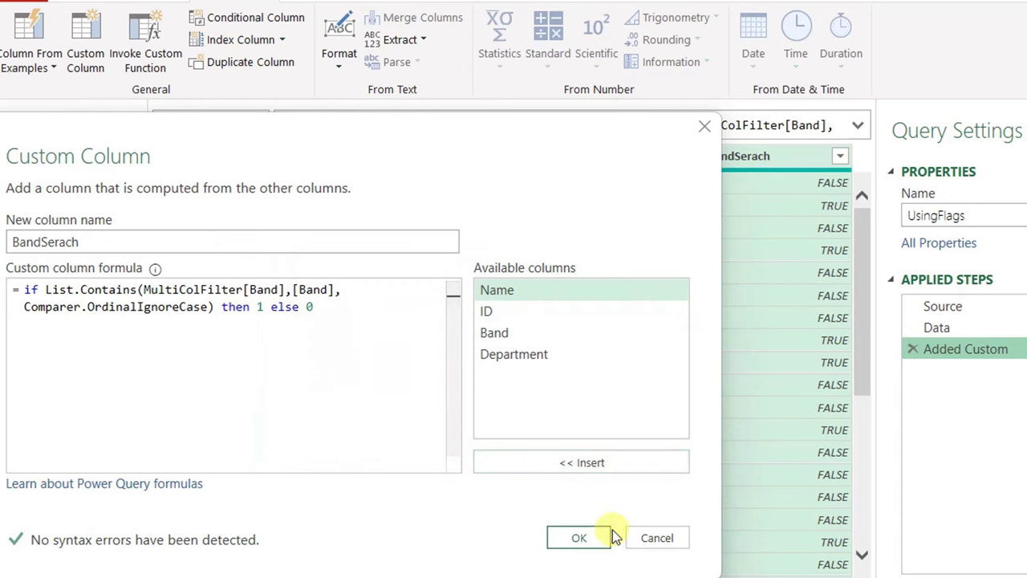
pyautogui.click(579, 538)
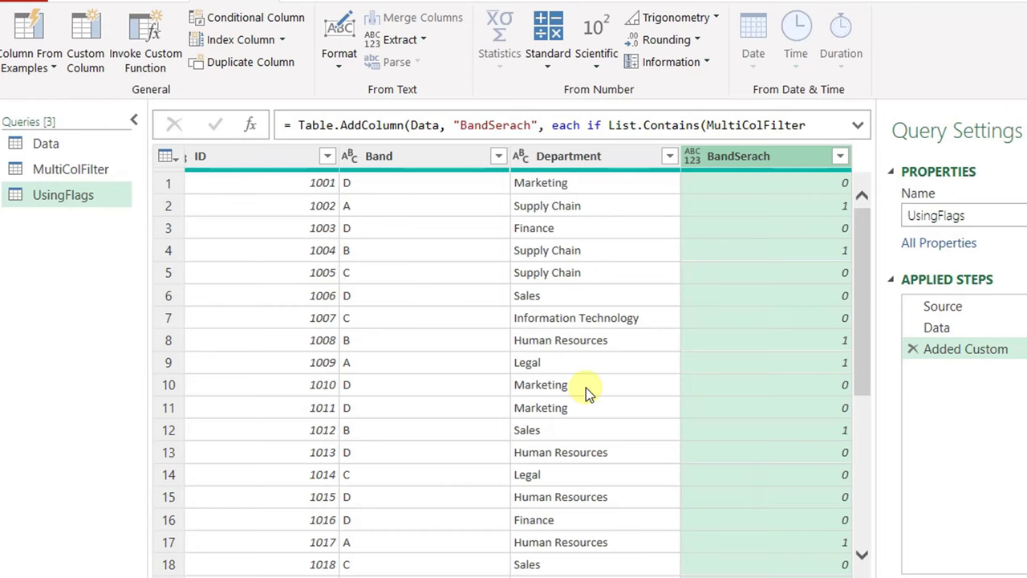
# Start a custom column named DepSearch in UsingFlags with the formula beginning List.Contains(MultiColFilter[Department],.
pyautogui.click(93, 36)
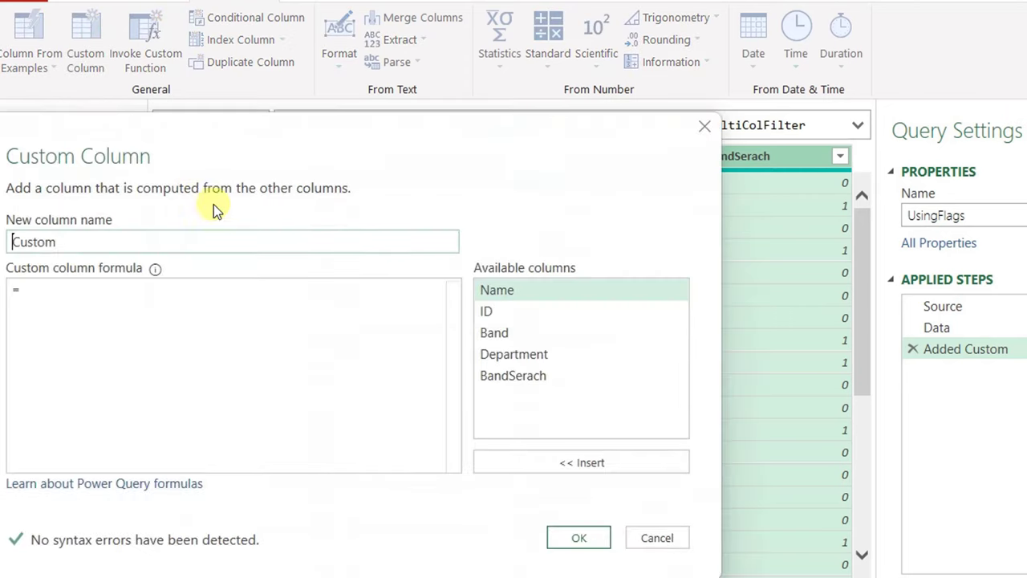
pyautogui.doubleClick(73, 241)
pyautogui.write('DepSearch')
pyautogui.click(67, 297)
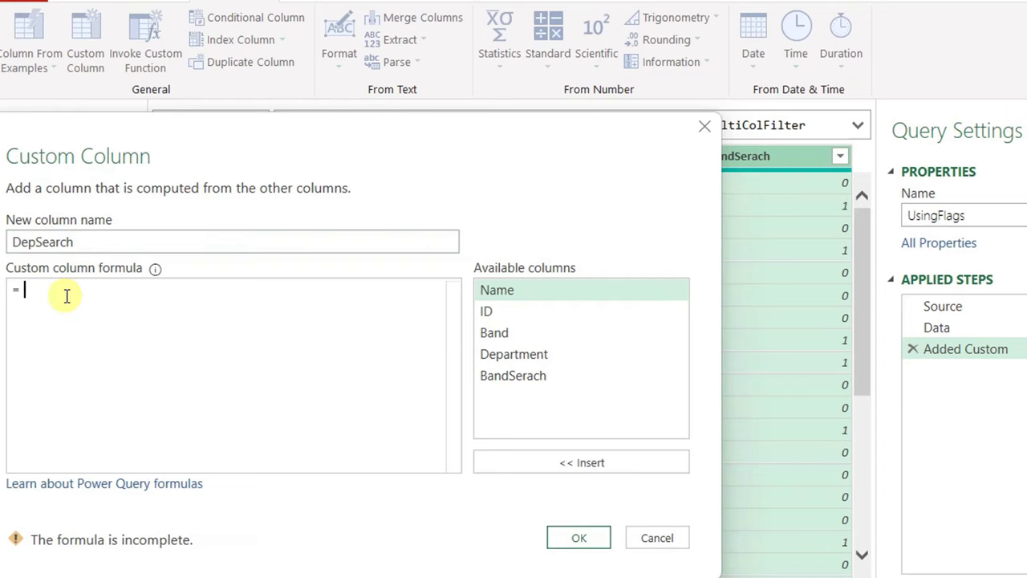
pyautogui.write('List.Contains(')
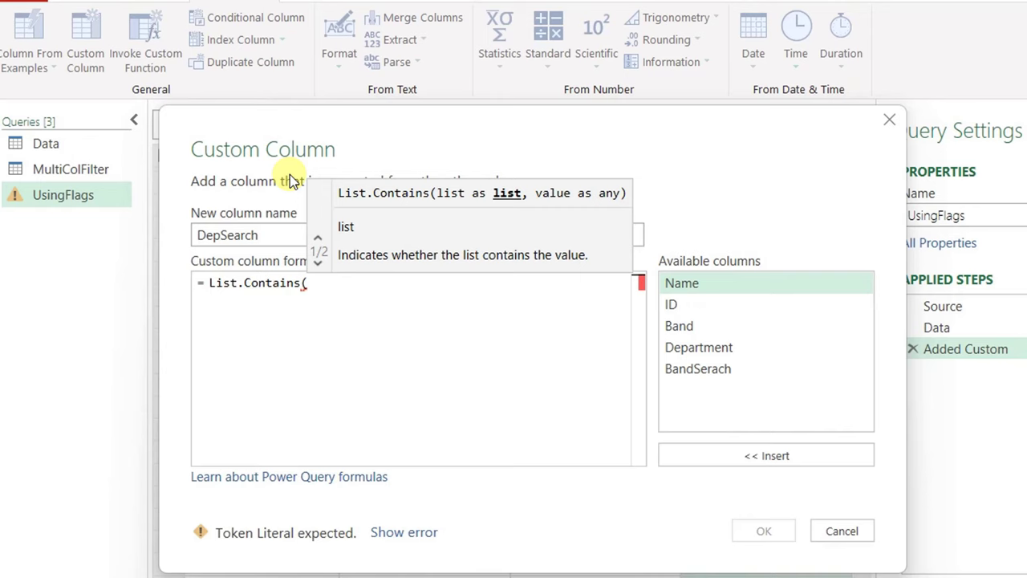
pyautogui.write('MultiColFilter[Department]')
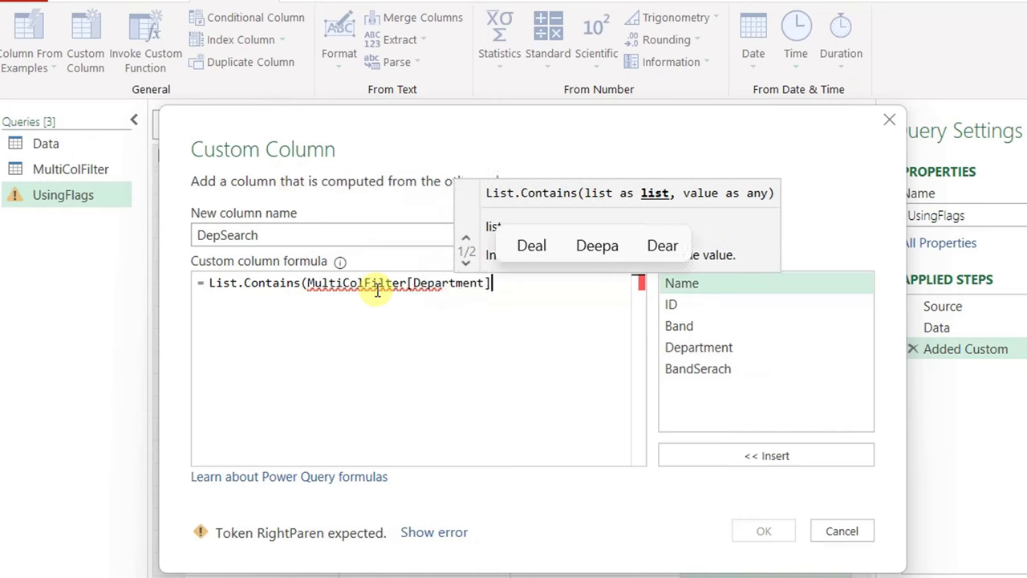
pyautogui.write(',')
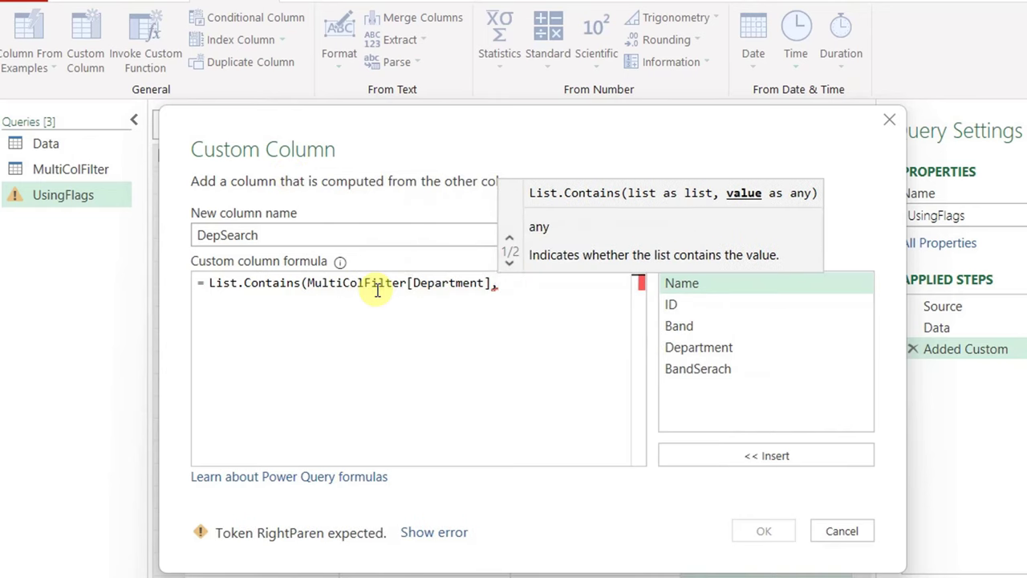
# Complete the DepSearch List.Contains call with [Department] as the value and Comparer.OrdinalIgnoreCase as the comparer.
pyautogui.doubleClick(715, 350)
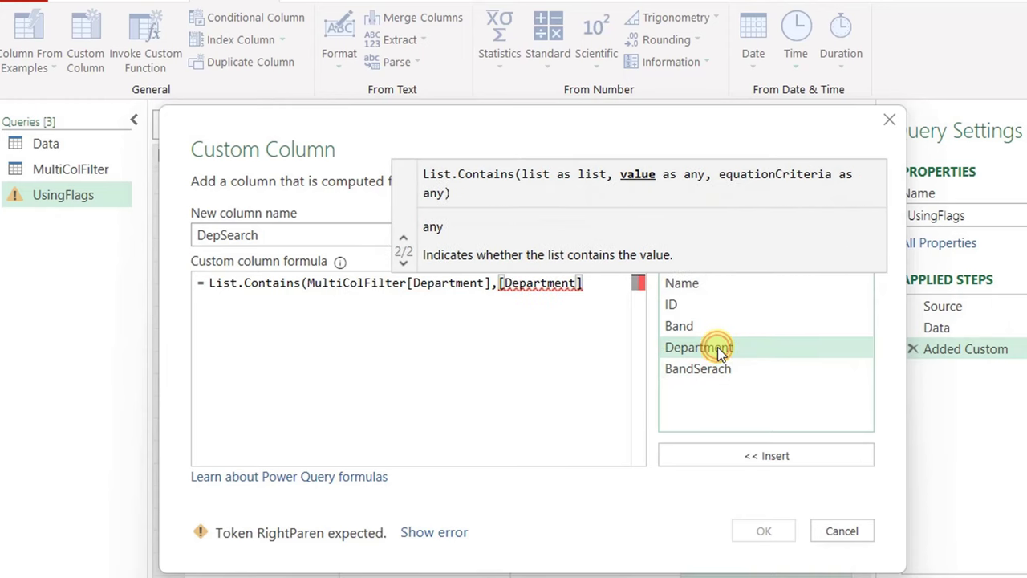
pyautogui.write(',co')
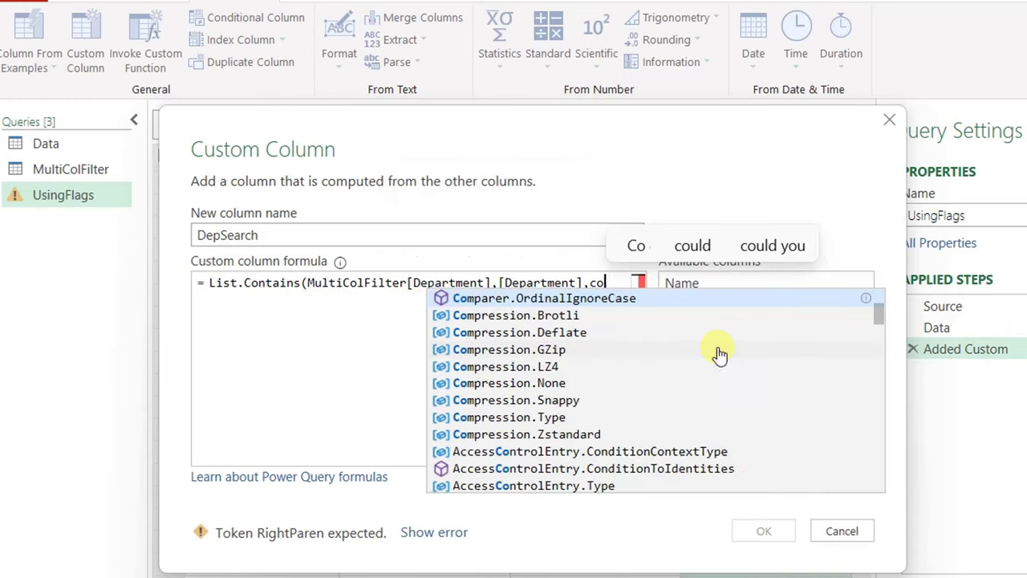
pyautogui.write('mpa')
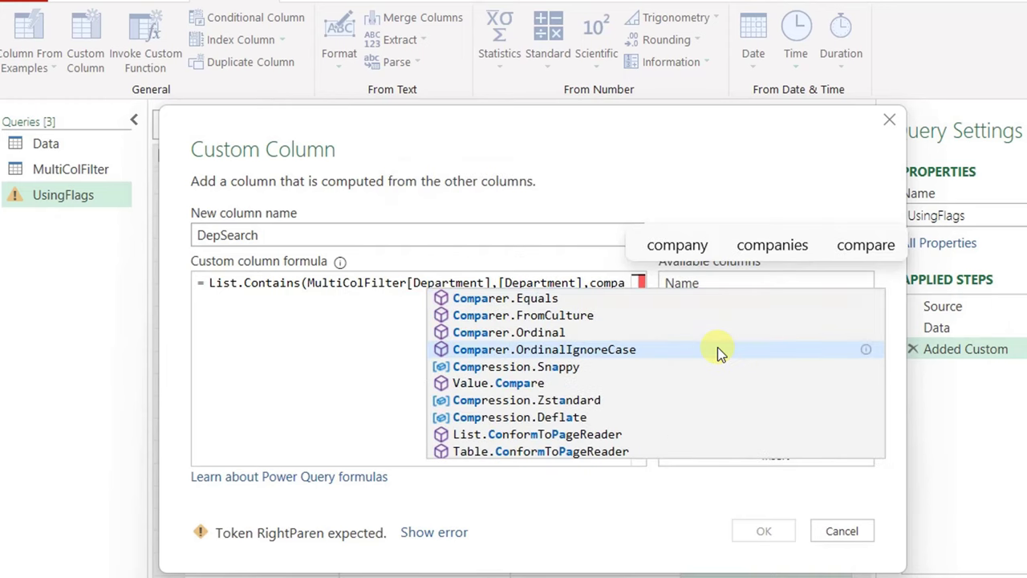
pyautogui.click(717, 350)
pyautogui.write(')')
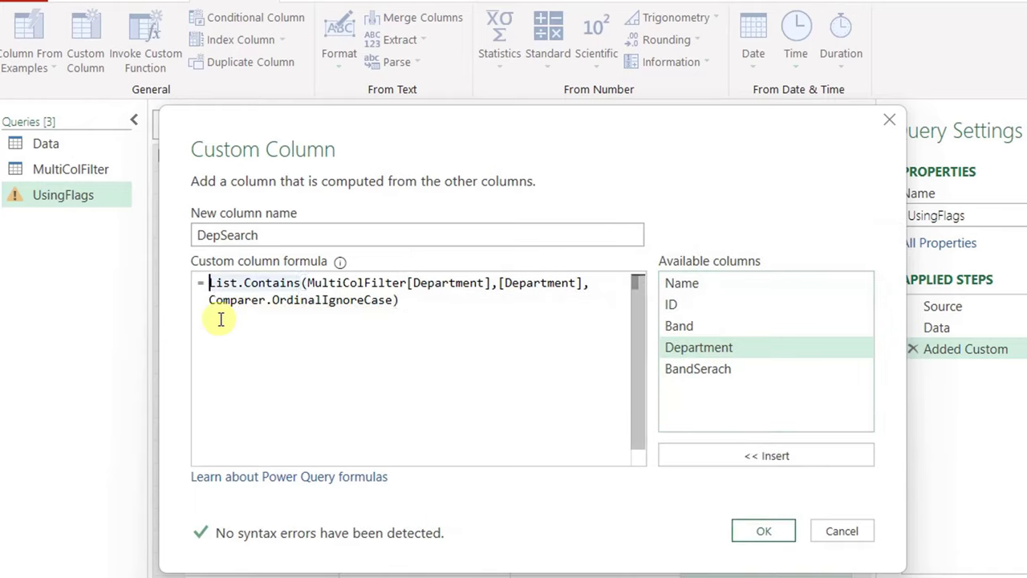
# Wrap the DepSearch formula in an if condition with then 1 else 0 and create the column.
pyautogui.write('if')
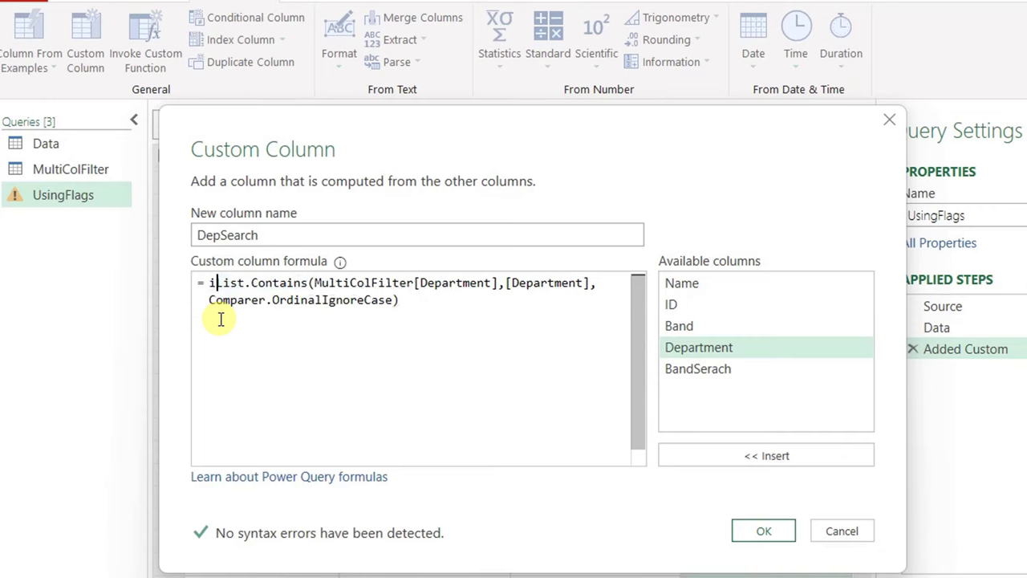
pyautogui.click(474, 306)
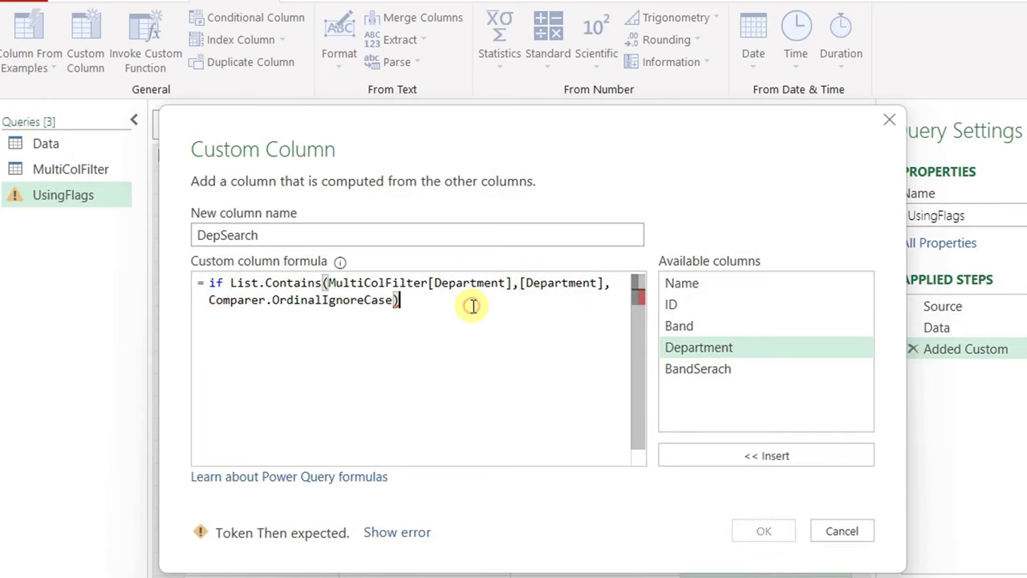
pyautogui.write('then ')
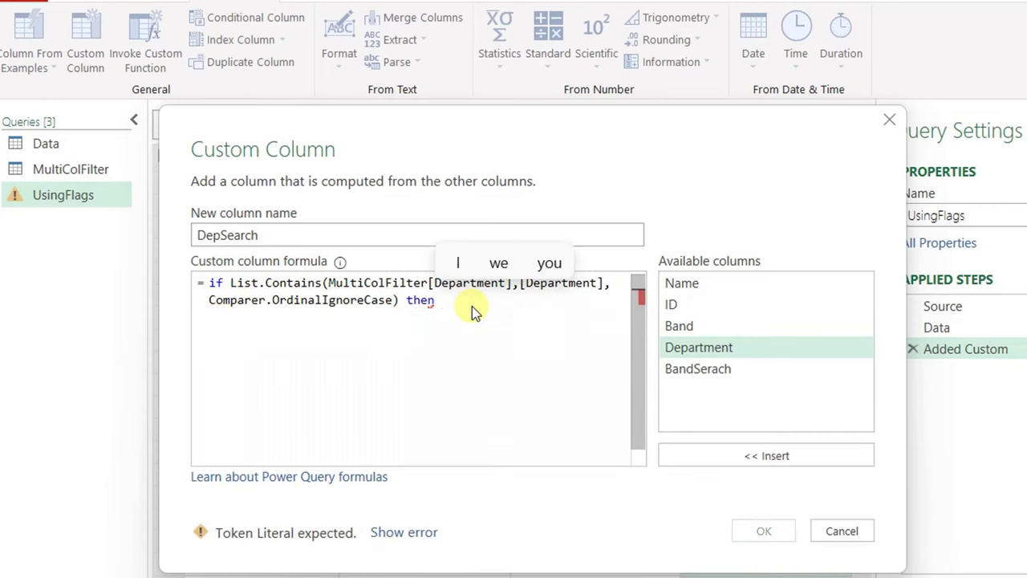
pyautogui.write('1 ')
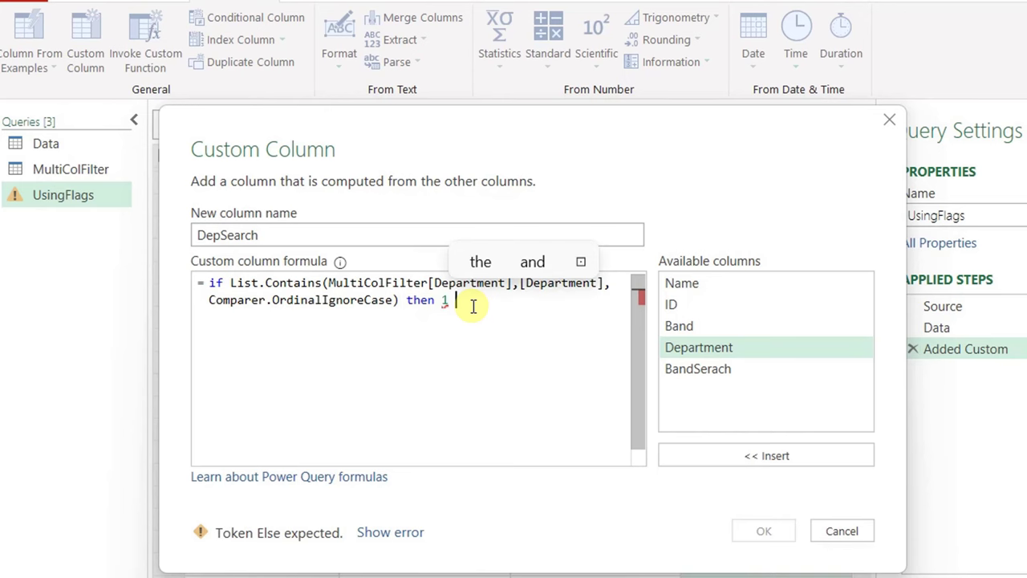
pyautogui.write('else 0')
pyautogui.click(764, 530)
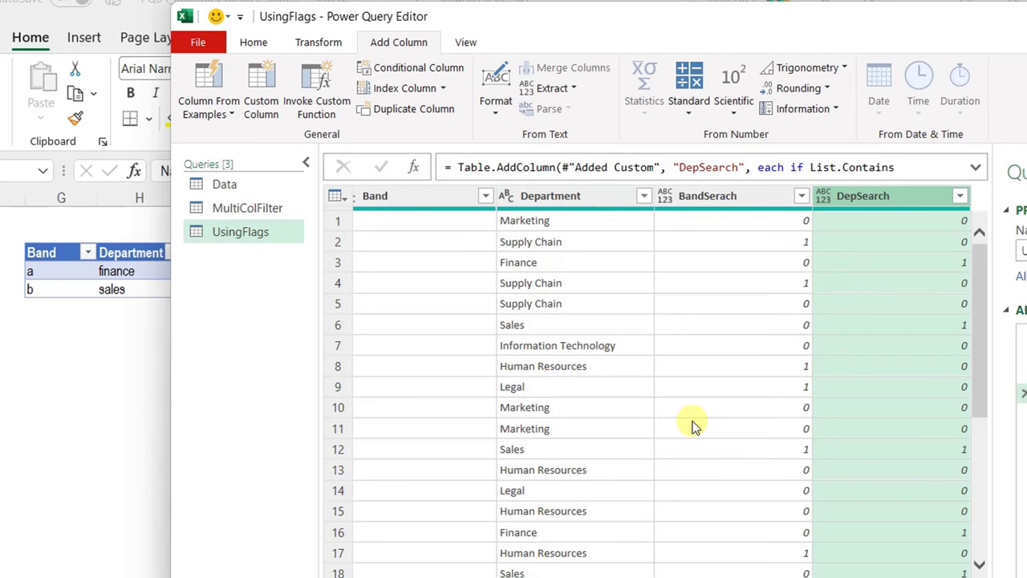
# Compare the BandSerach and DepSearch flags in rows 20 and 21 to see which criteria each row meets.
pyautogui.scroll(-2, 693, 417)
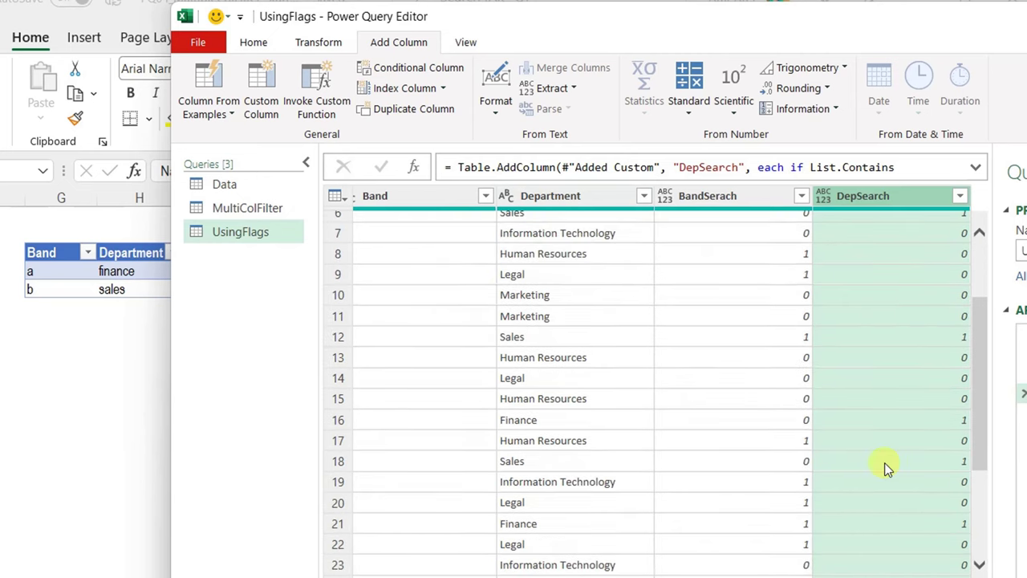
pyautogui.click(742, 525)
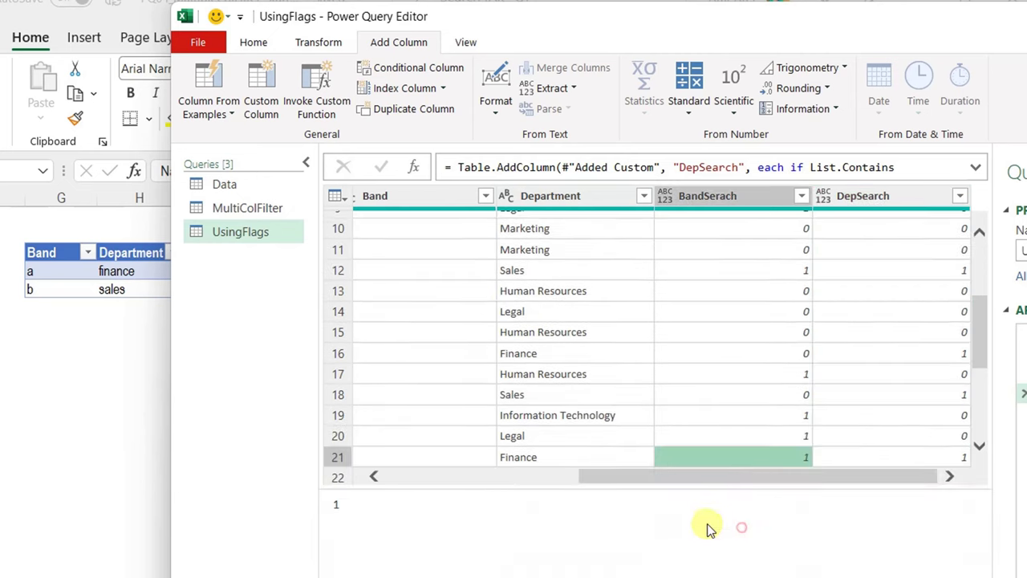
pyautogui.click(894, 457)
pyautogui.click(775, 455)
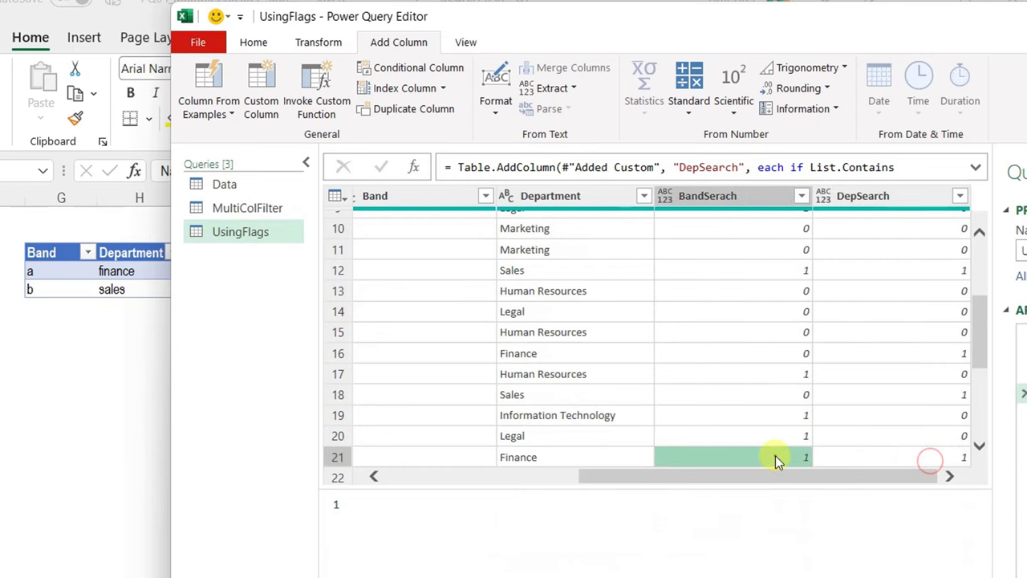
pyautogui.click(883, 459)
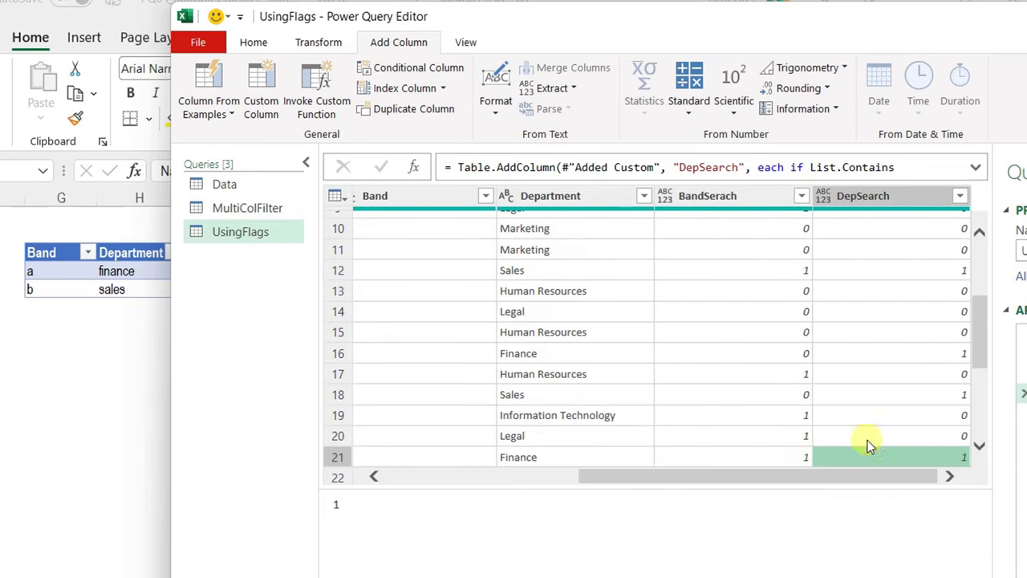
pyautogui.click(782, 434)
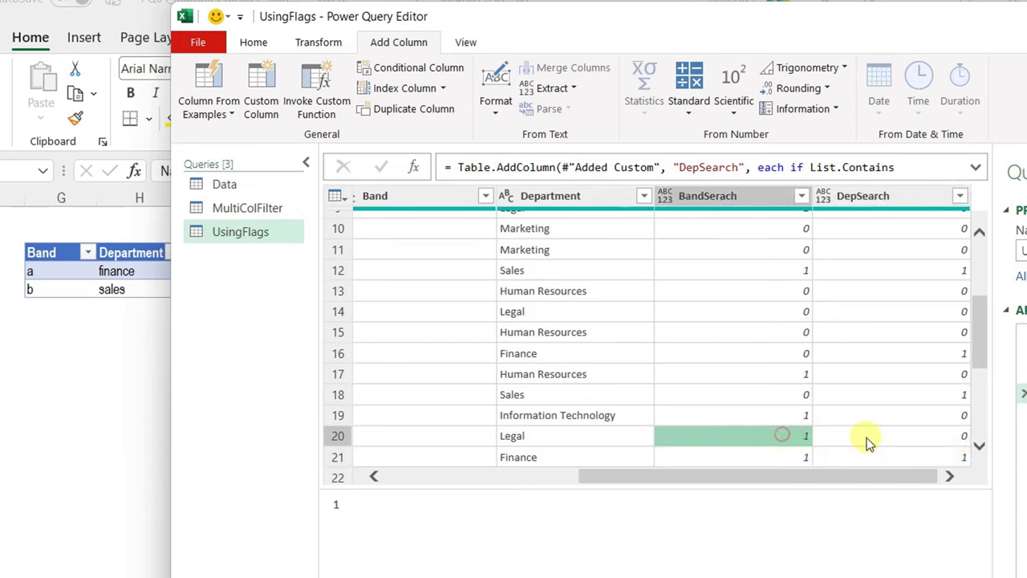
pyautogui.click(867, 440)
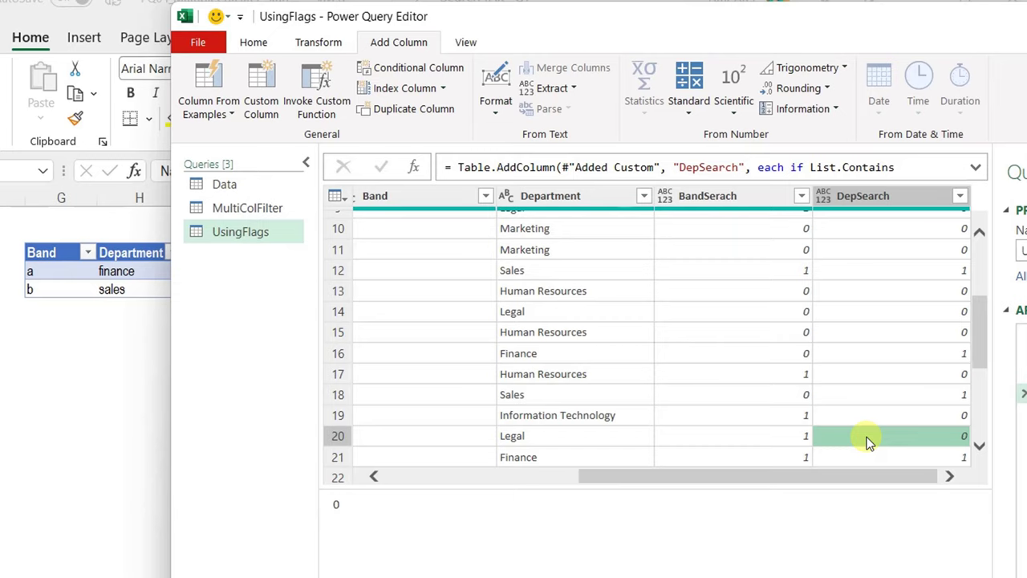
# Add a new column that sums the BandSerach and DepSearch flag columns.
pyautogui.click(721, 202)
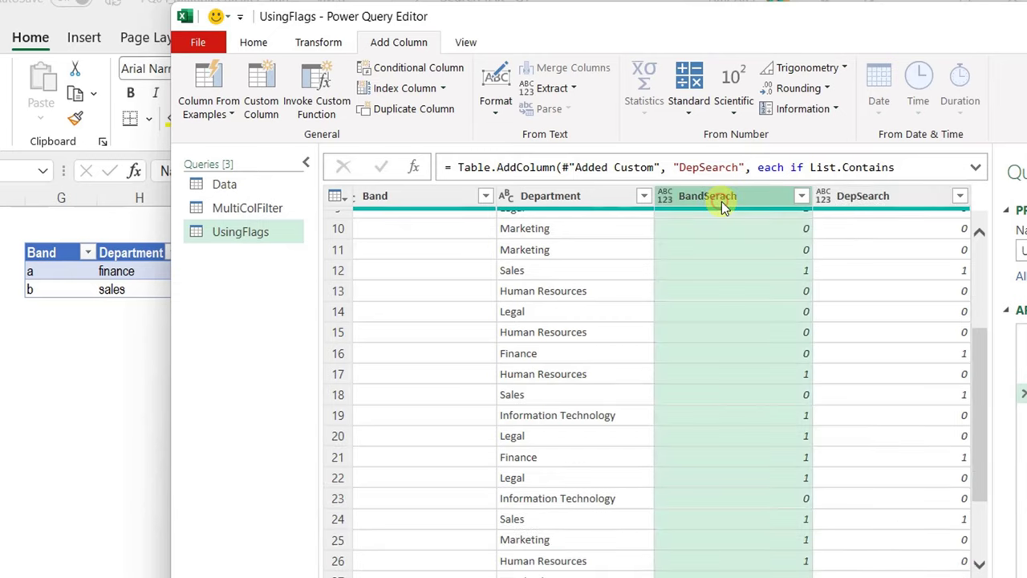
pyautogui.keyDown('ctrl'); pyautogui.click(846, 199); pyautogui.keyUp('ctrl')
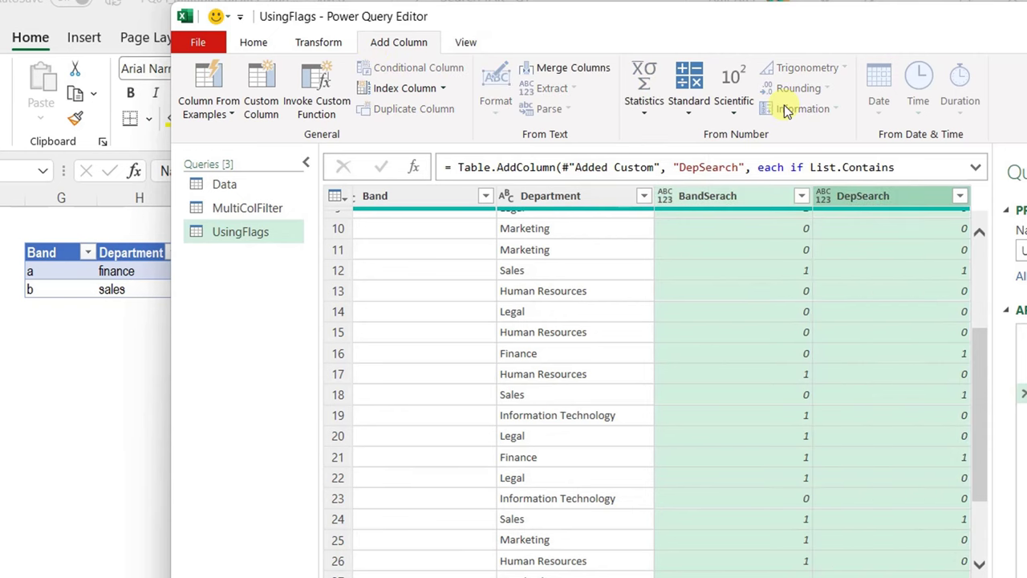
pyautogui.click(688, 96)
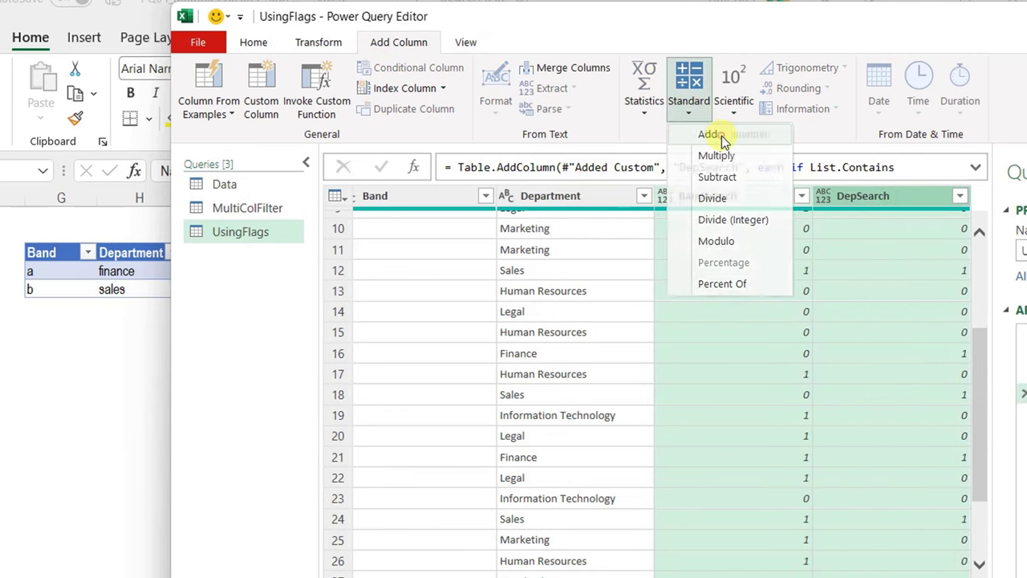
pyautogui.click(722, 136)
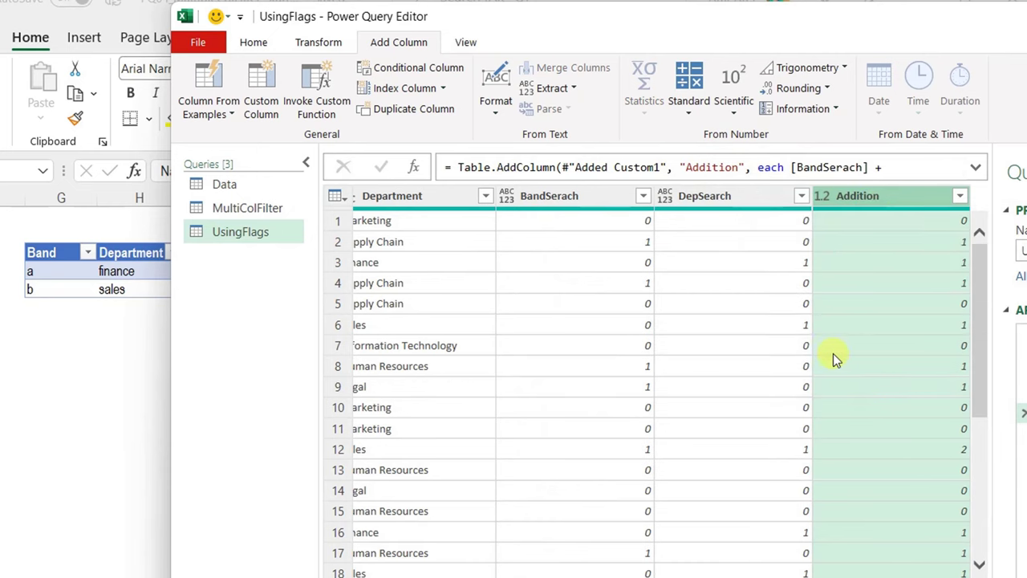
# Examine how the Addition values relate to the BandSerach and DepSearch flags, comparing rows 3, 9 and 12.
pyautogui.scroll(-8, 878, 353)
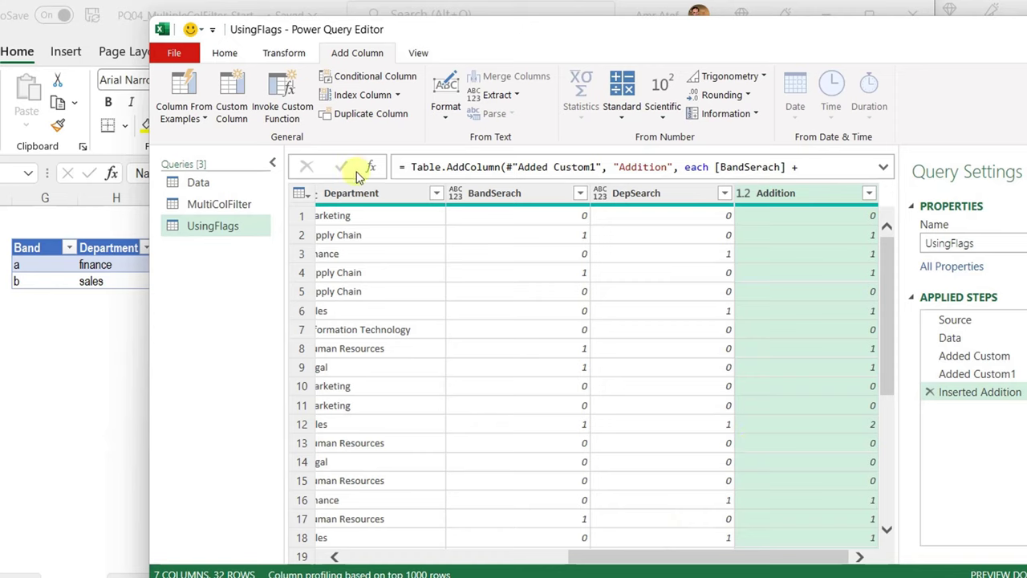
pyautogui.moveTo(419, 32); pyautogui.dragTo(425, 29)
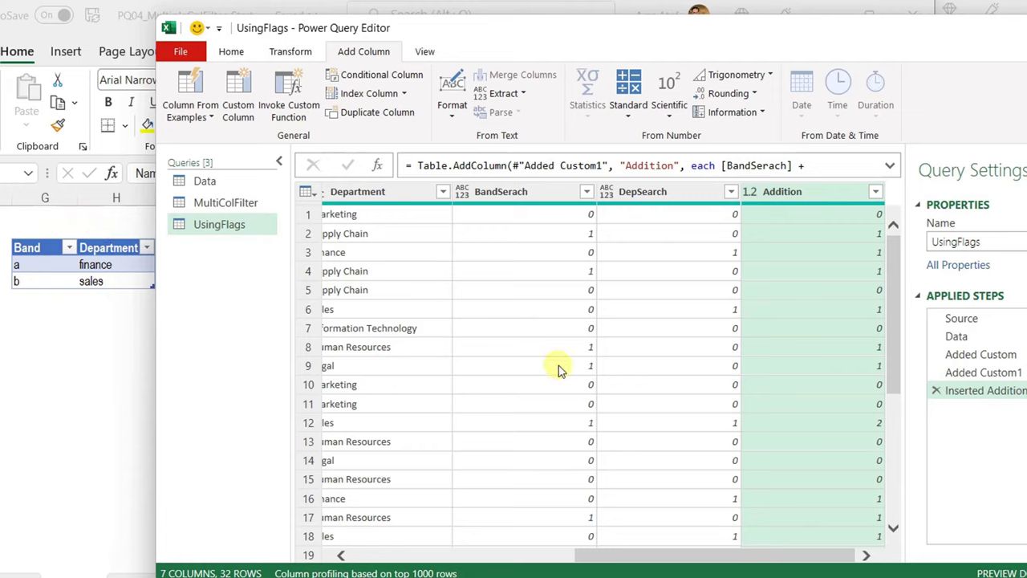
pyautogui.click(676, 254)
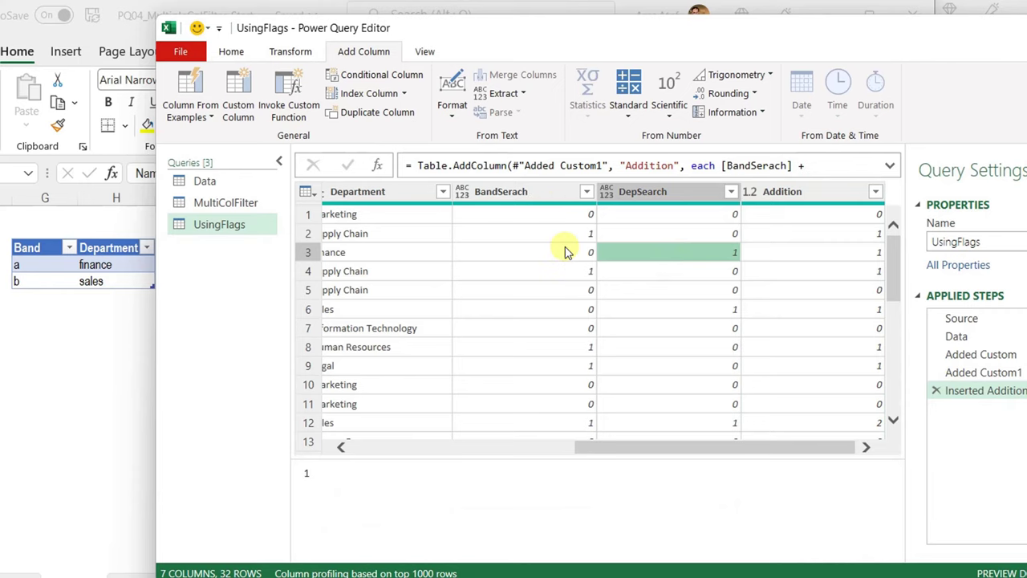
pyautogui.scroll(-1, 607, 332)
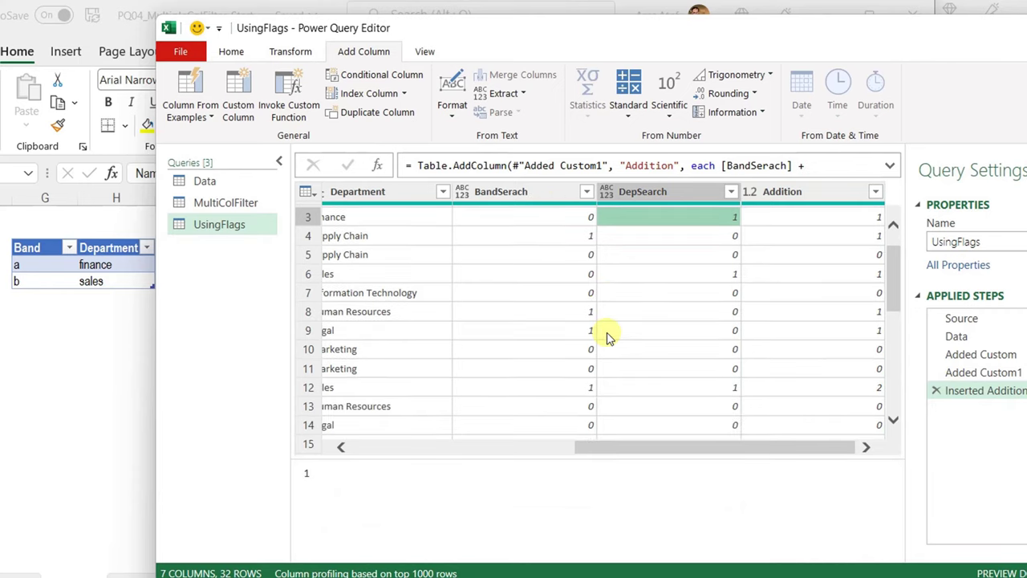
pyautogui.click(562, 390)
pyautogui.click(654, 389)
pyautogui.click(552, 391)
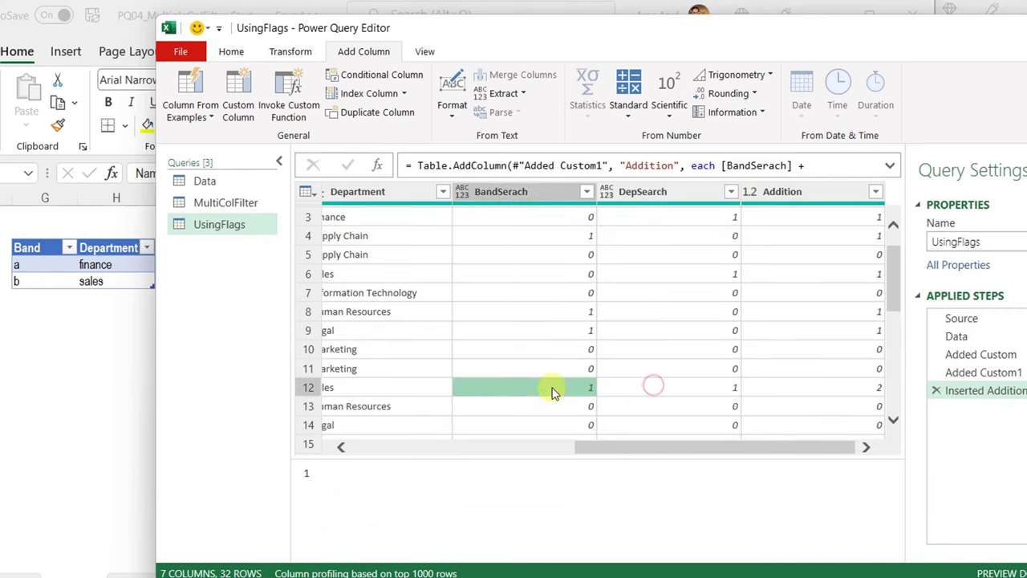
pyautogui.click(634, 390)
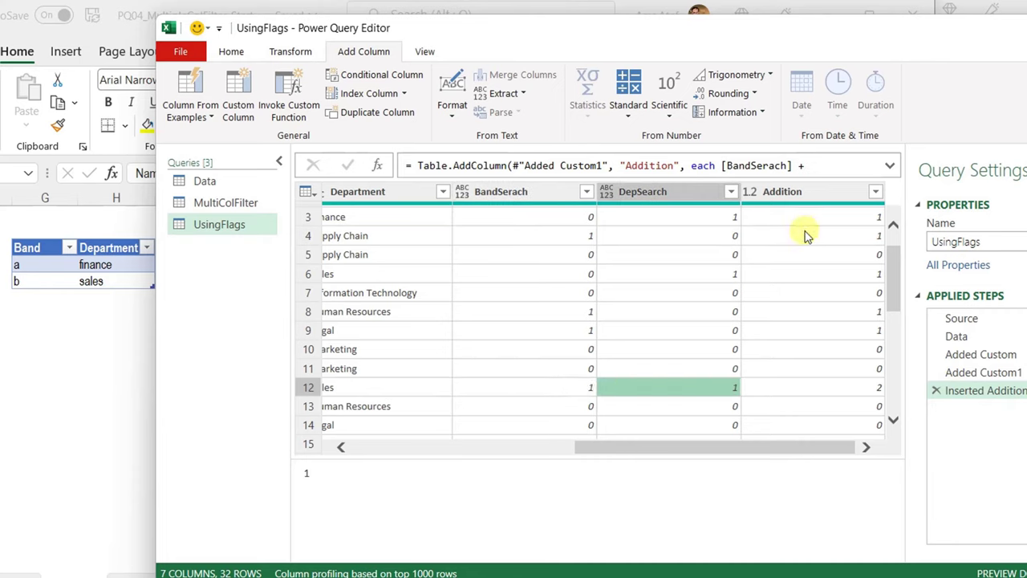
pyautogui.click(827, 391)
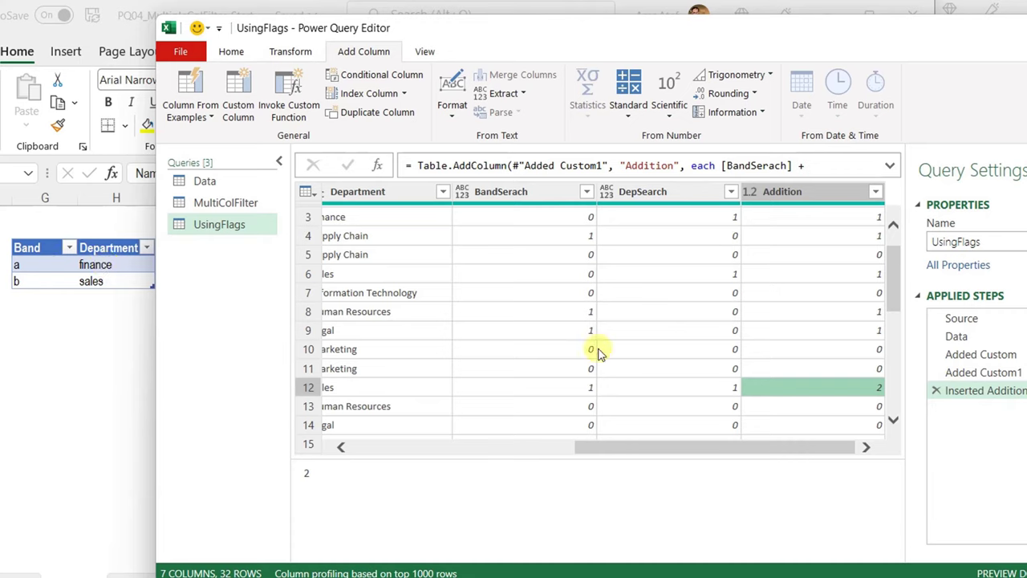
pyautogui.click(842, 339)
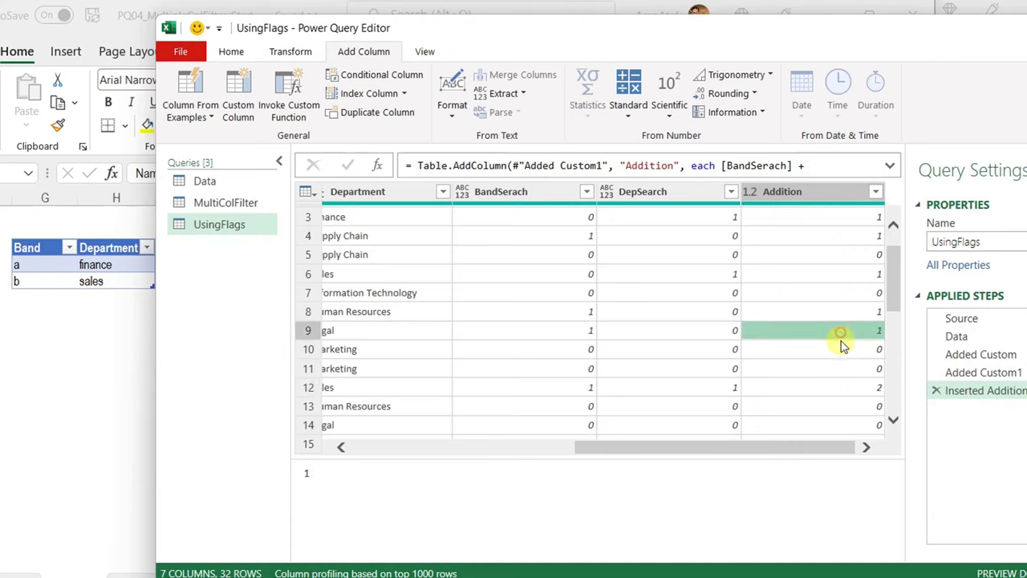
pyautogui.click(843, 387)
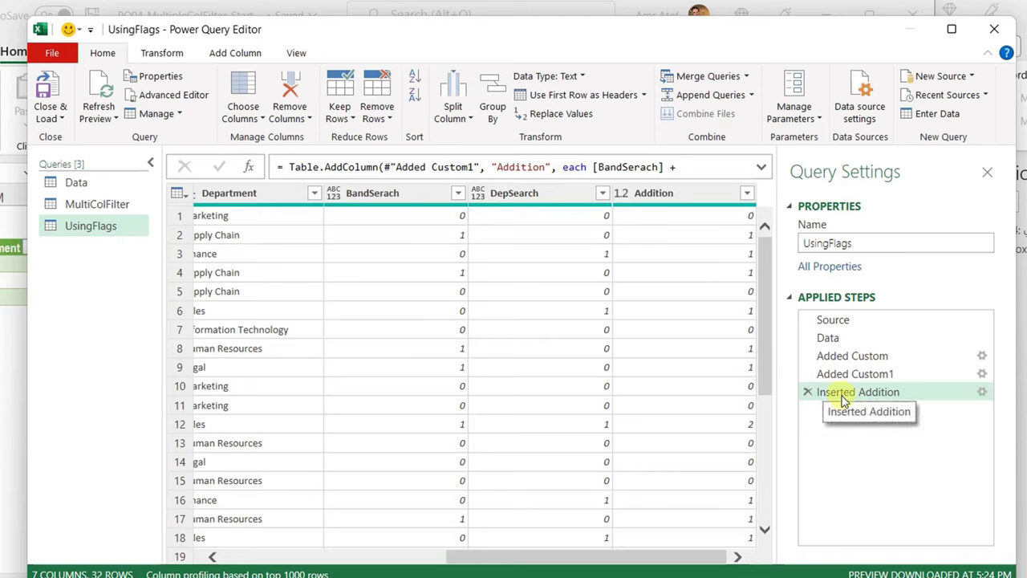
# Rename the Inserted Addition applied step to Both.
pyautogui.rightClick(872, 397)
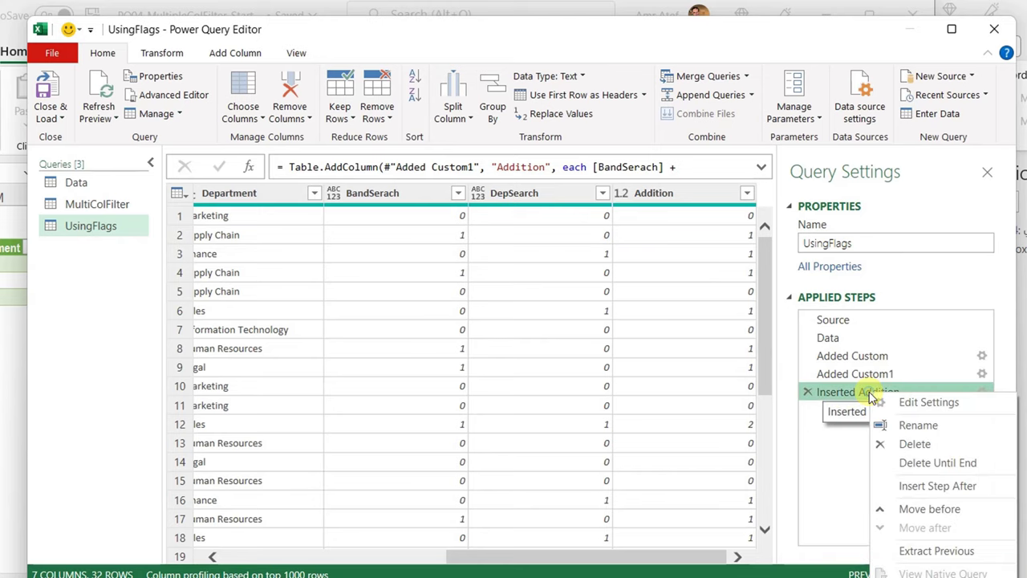
pyautogui.click(900, 425)
pyautogui.write('Both')
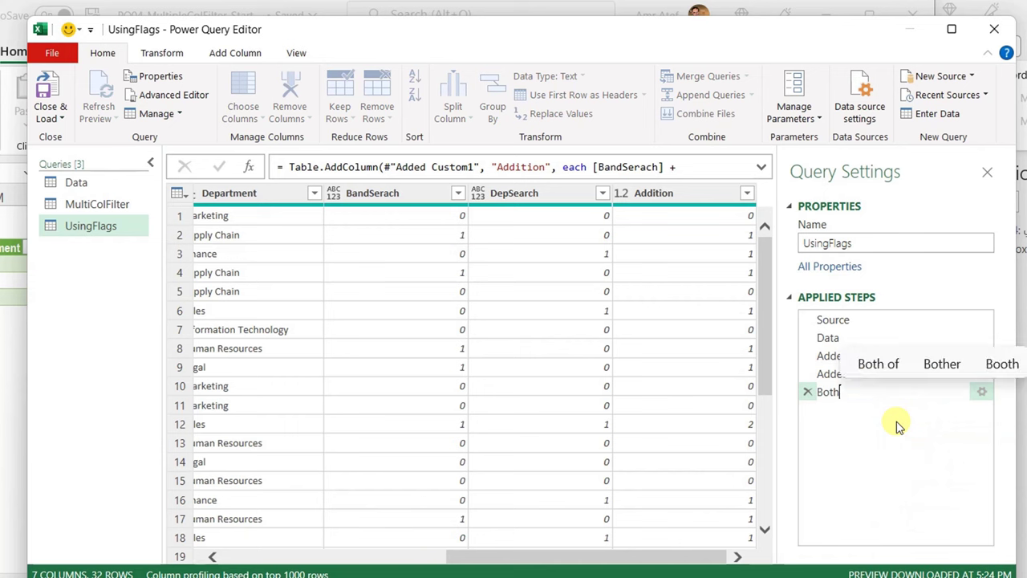
pyautogui.press('Return')
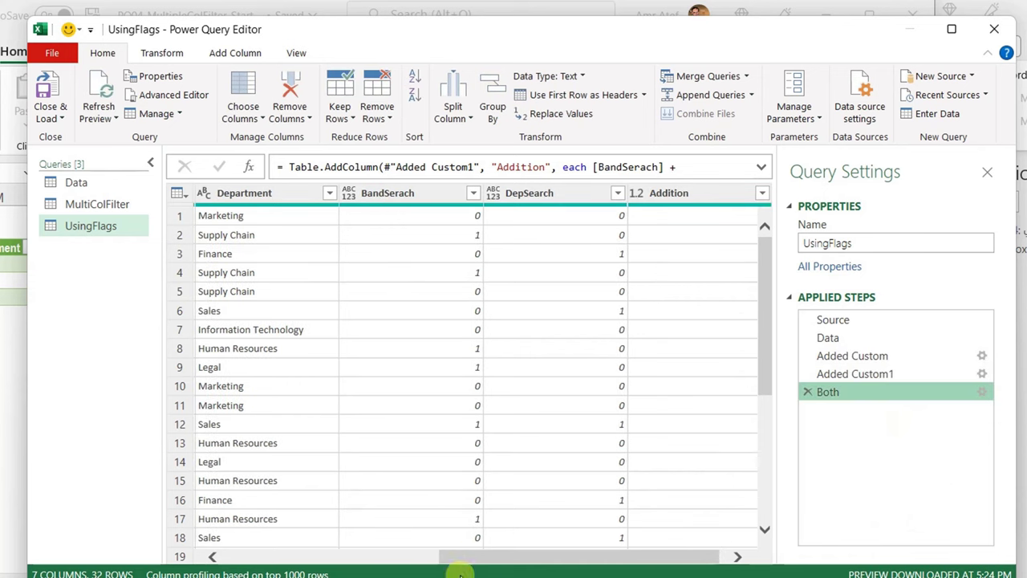
# Filter the Addition column to keep only rows with the value 2.
pyautogui.moveTo(471, 559); pyautogui.dragTo(484, 559)
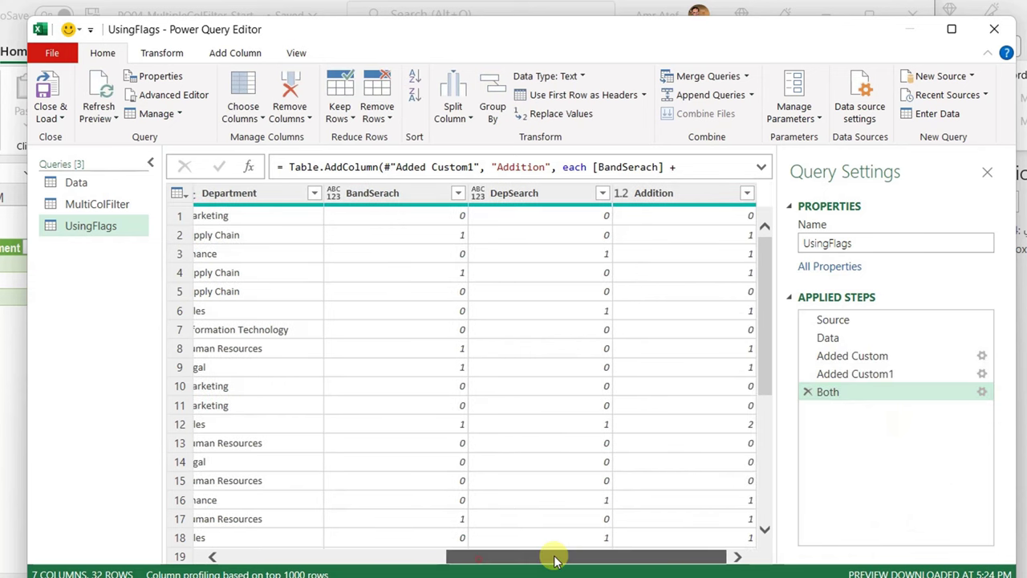
pyautogui.click(747, 192)
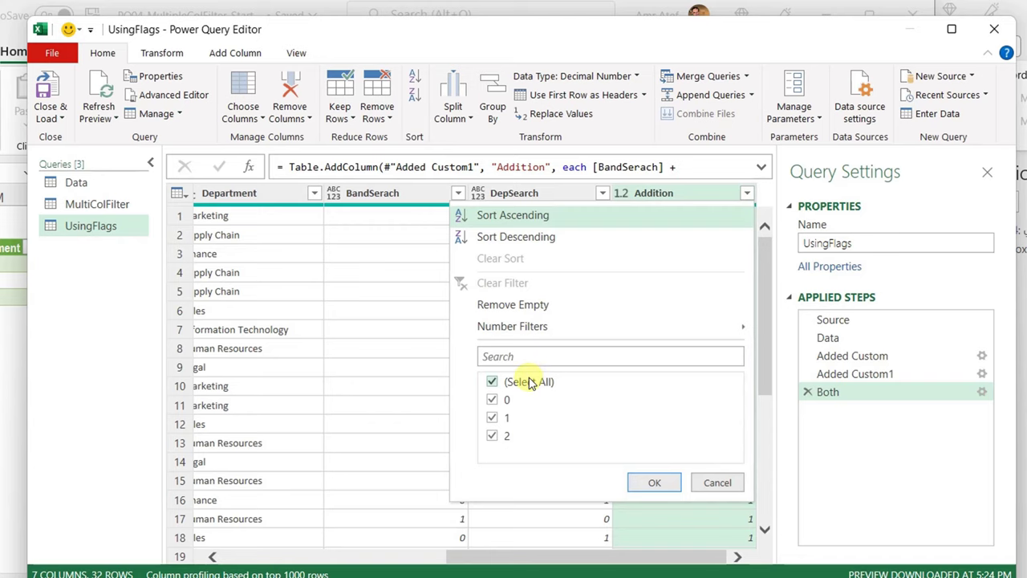
pyautogui.click(491, 382)
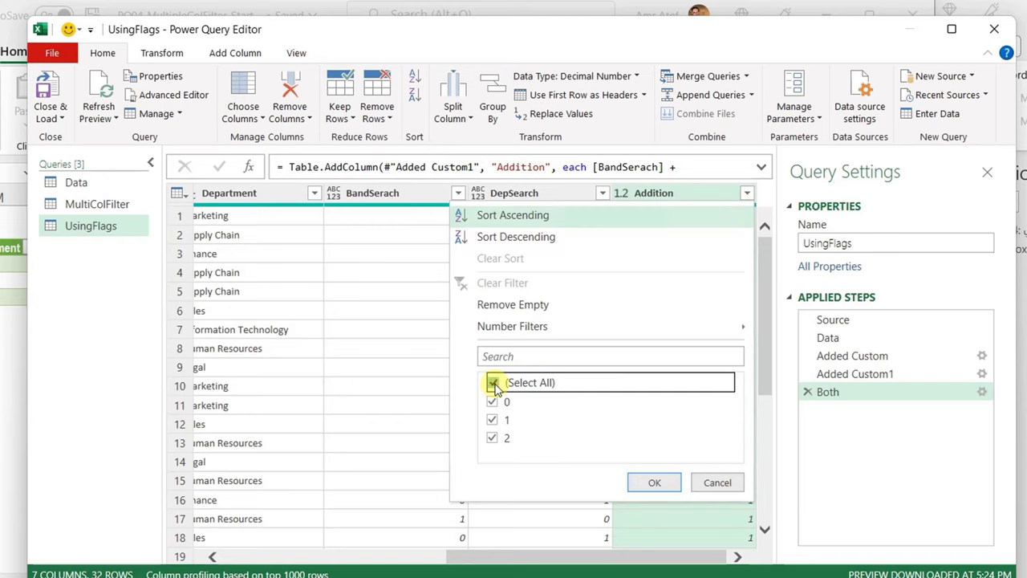
pyautogui.click(493, 439)
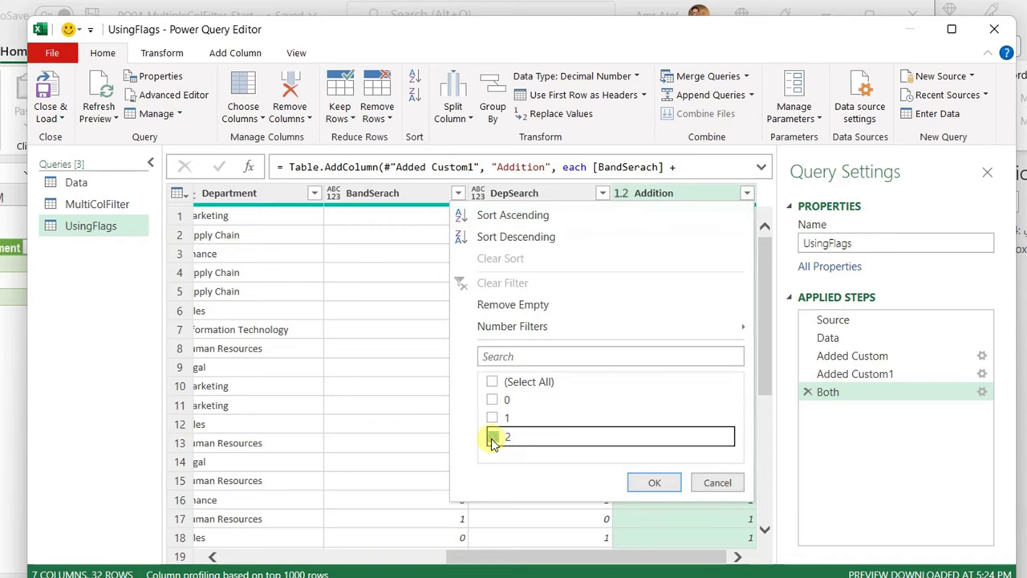
pyautogui.click(651, 483)
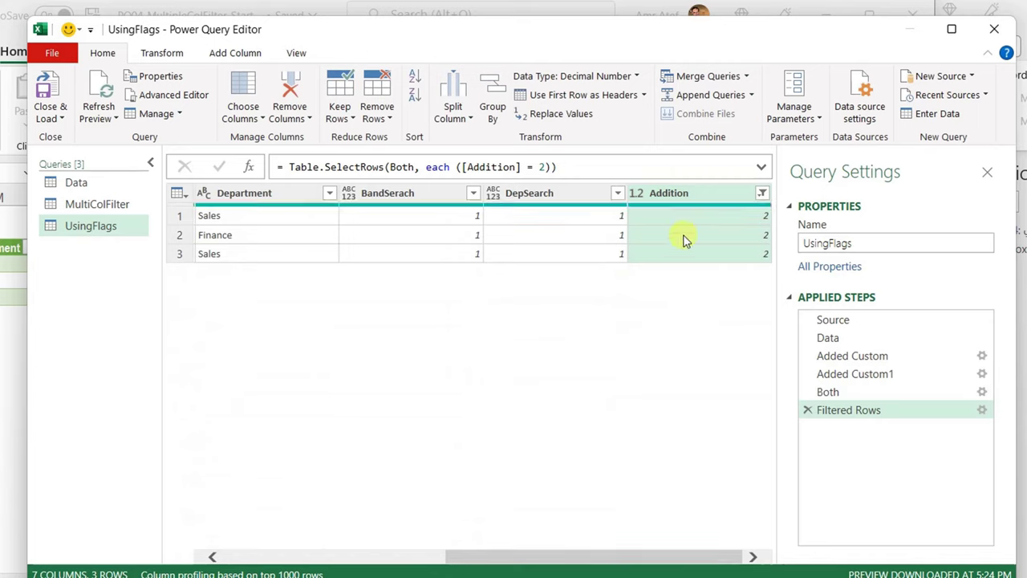
# Replace the fixed 2 in the Filtered Rows formula with List.Max(Both[Addition]) and apply it.
pyautogui.click(761, 167)
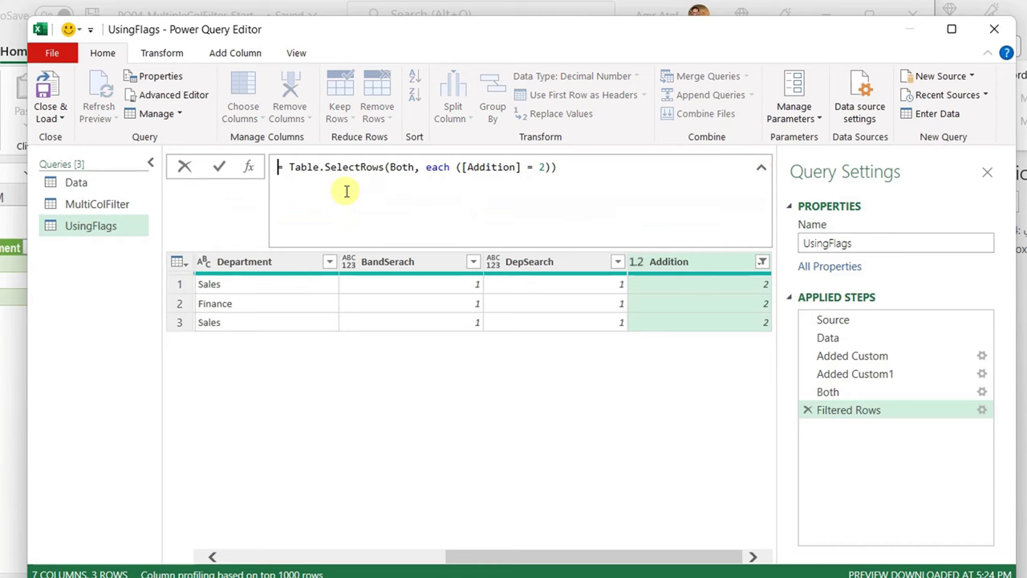
pyautogui.doubleClick(401, 167)
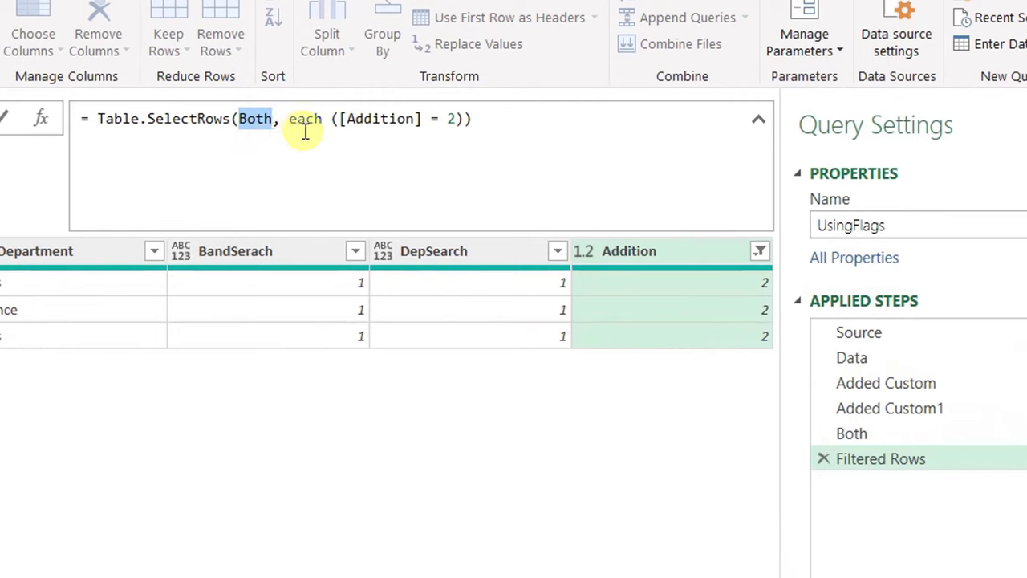
pyautogui.moveTo(347, 119); pyautogui.dragTo(416, 119)
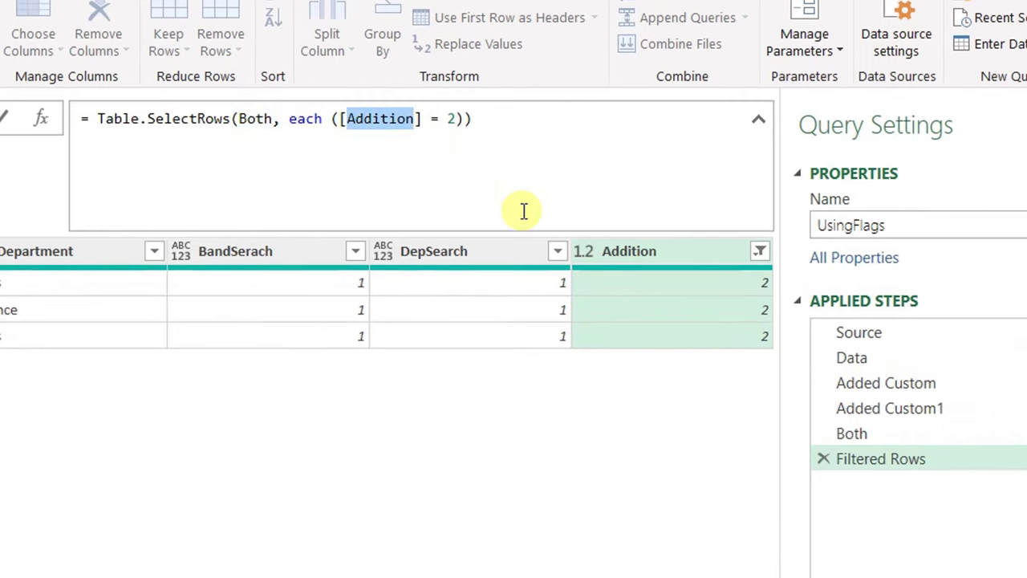
pyautogui.click(454, 118)
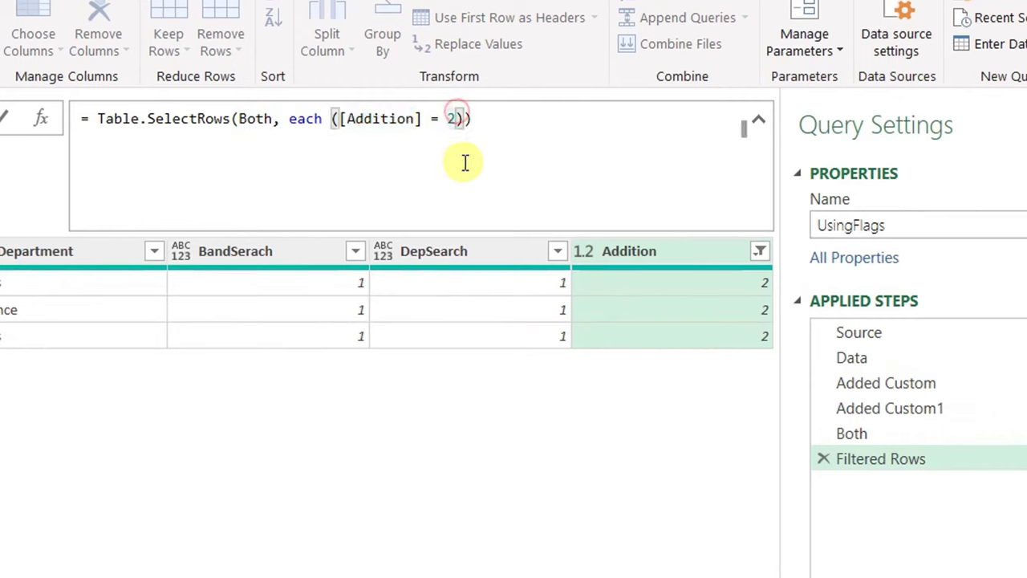
pyautogui.click(450, 119)
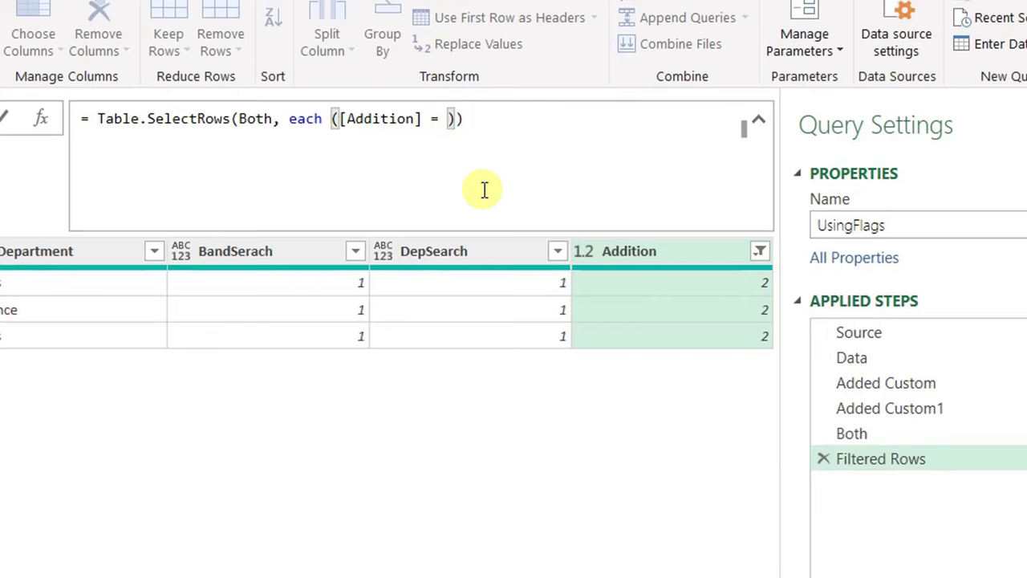
pyautogui.write('List.Max(')
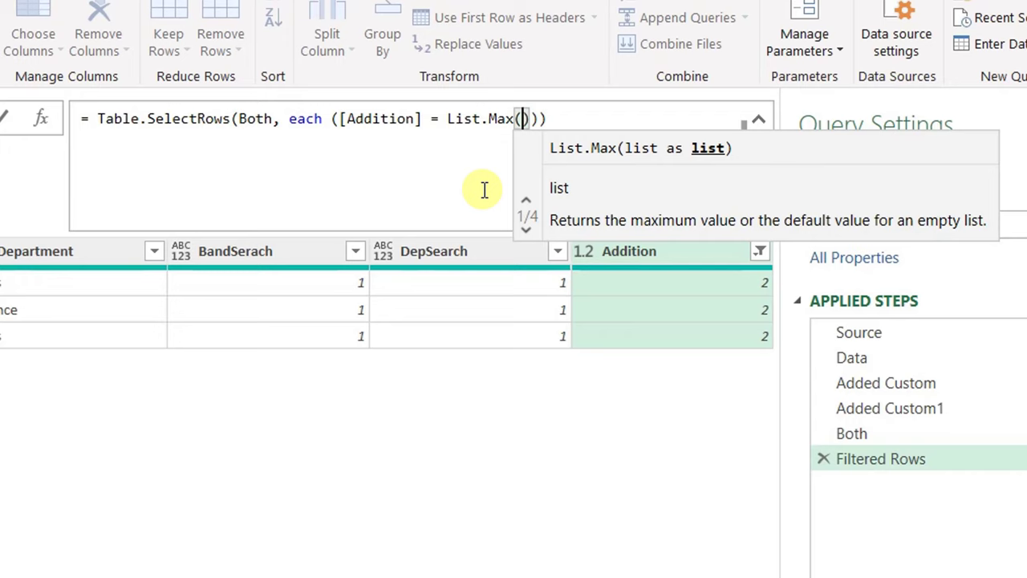
pyautogui.write('Byt')
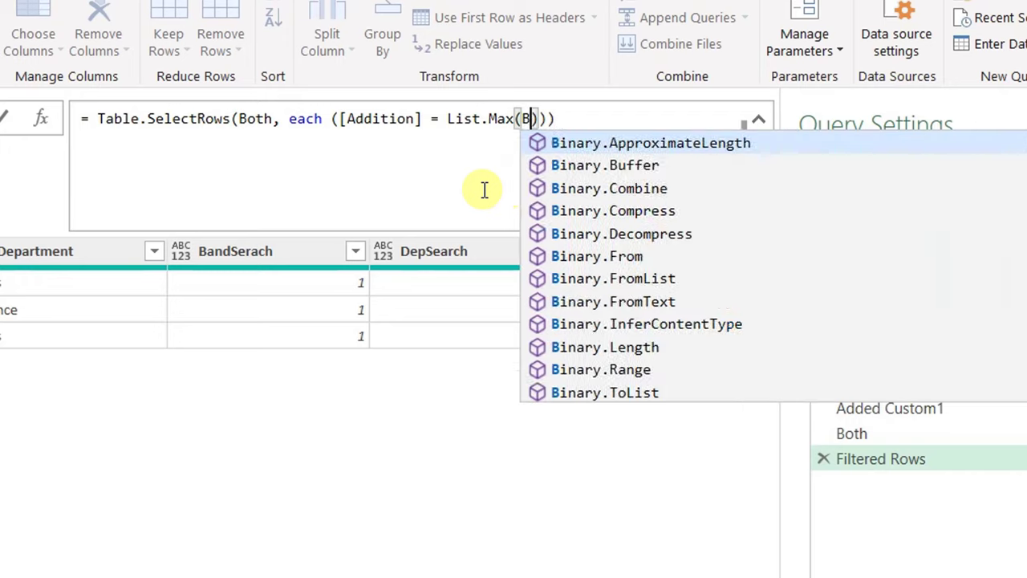
pyautogui.press('BackSpace')
pyautogui.press('BackSpace')
pyautogui.write('oth')
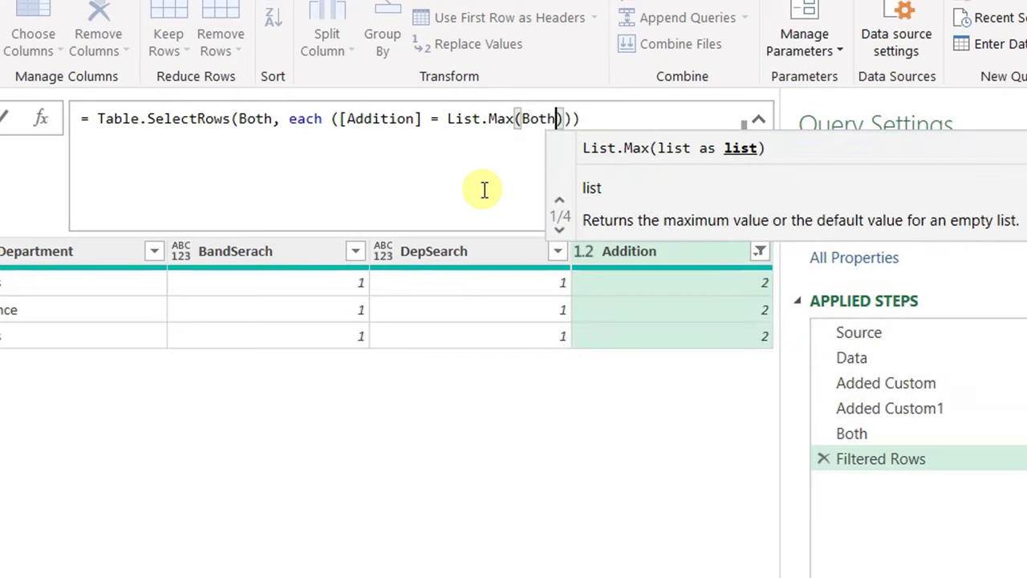
pyautogui.write('[')
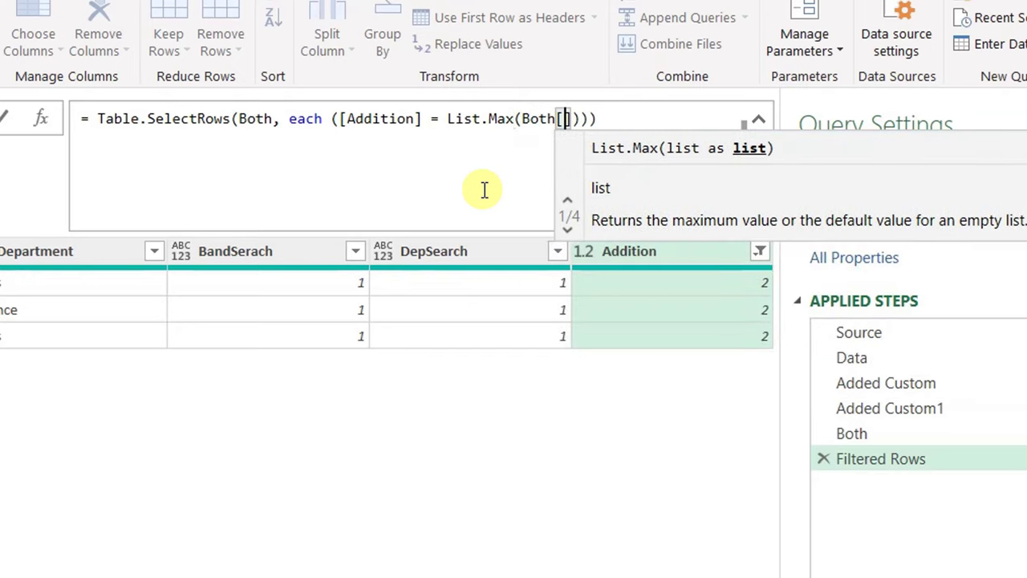
pyautogui.write('Additio')
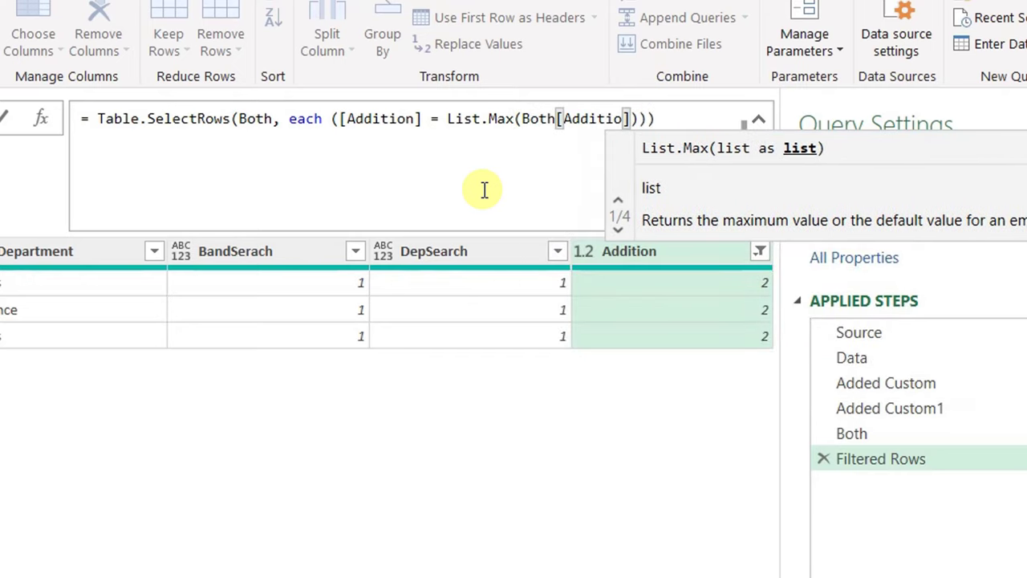
pyautogui.write('n')
pyautogui.click(3, 118)
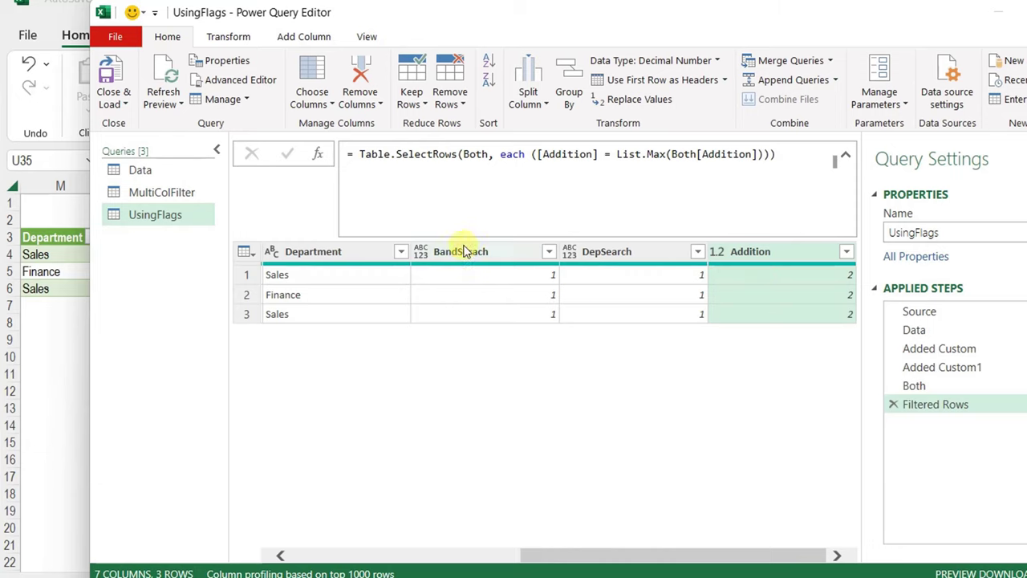
# Remove the helper columns BandSerach, DepSearch and Addition from the UsingFlags query.
pyautogui.click(492, 255)
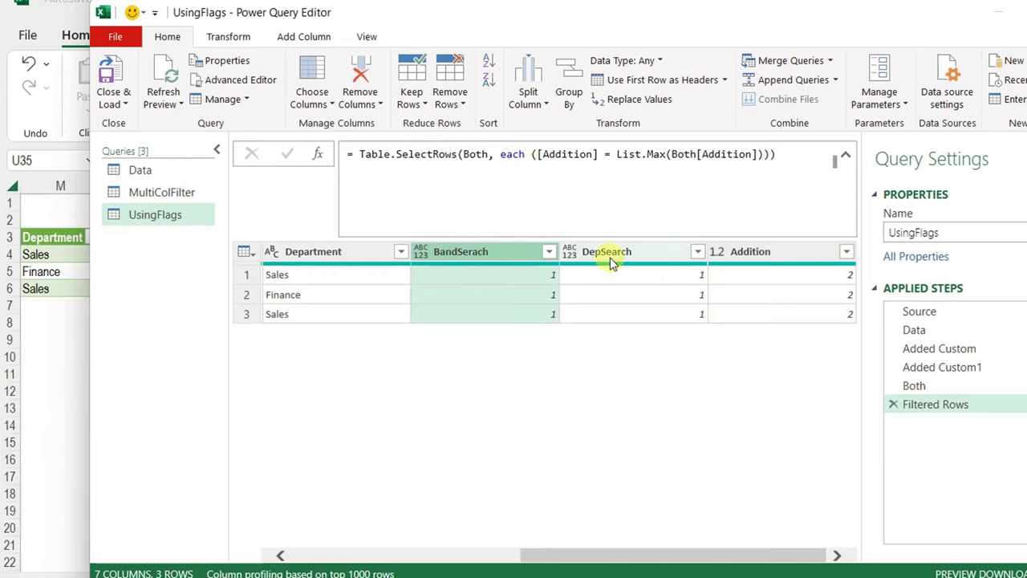
pyautogui.keyDown('shift'); pyautogui.click(769, 255); pyautogui.keyUp('shift')
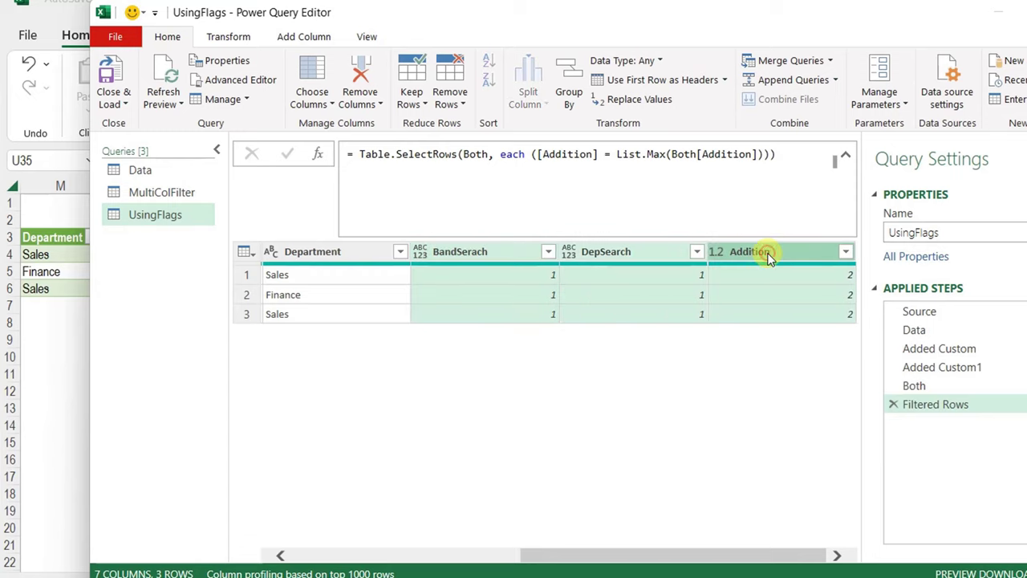
pyautogui.rightClick(769, 255)
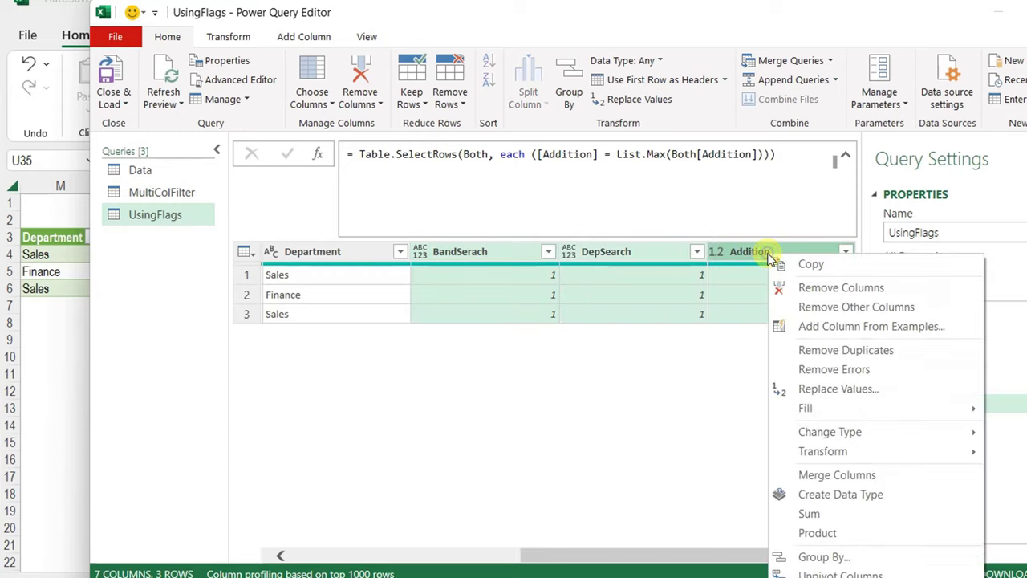
pyautogui.click(799, 285)
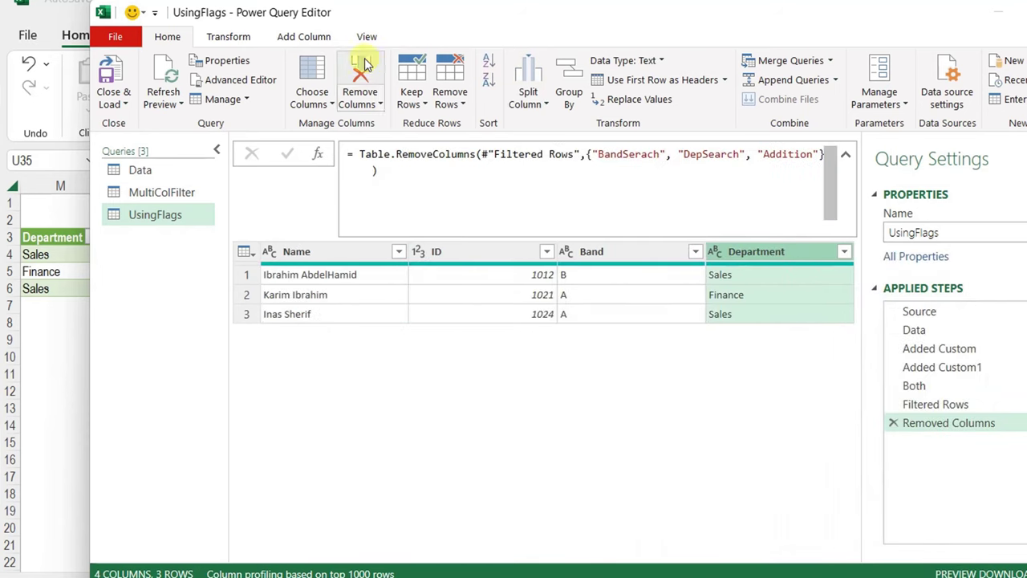
# Close and load the queries, and load UsingFlags as a table into the existing worksheet at cell O3.
pyautogui.click(112, 77)
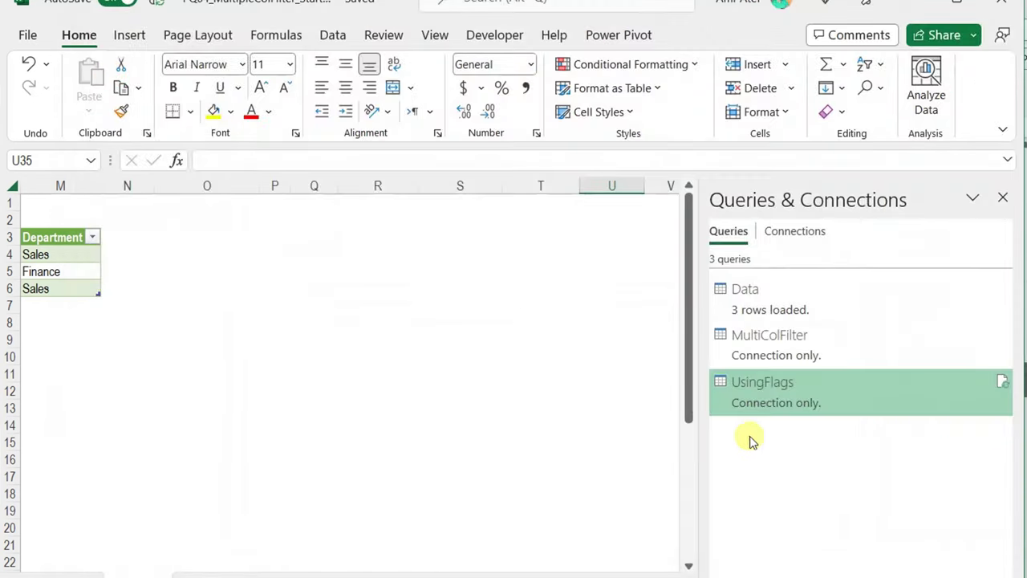
pyautogui.rightClick(817, 395)
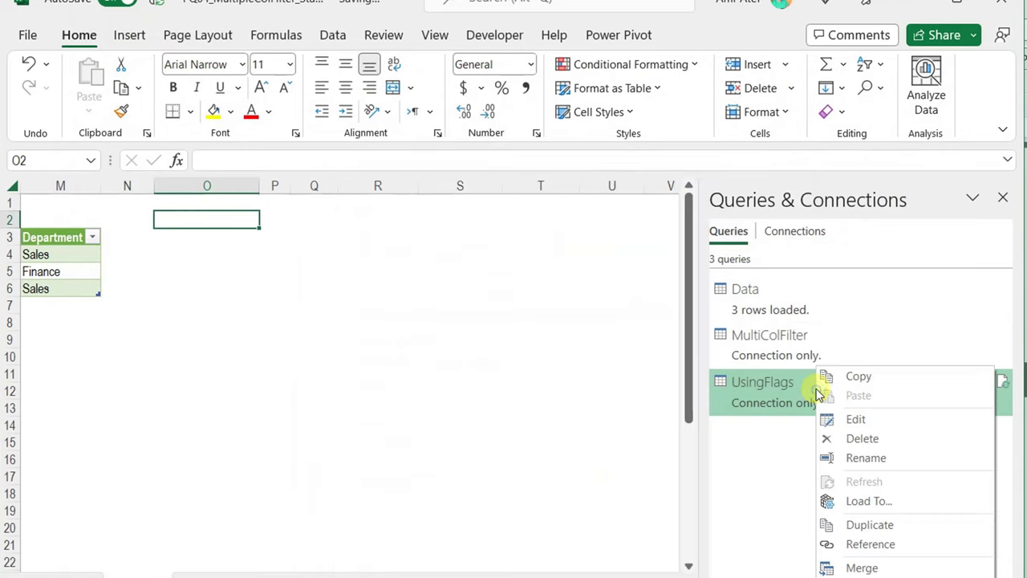
pyautogui.click(868, 501)
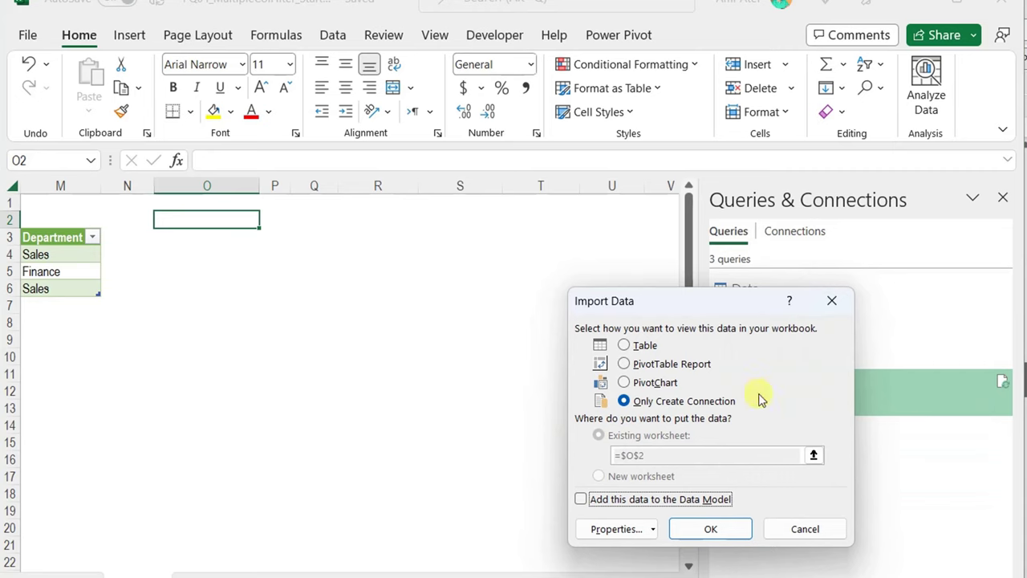
pyautogui.click(642, 345)
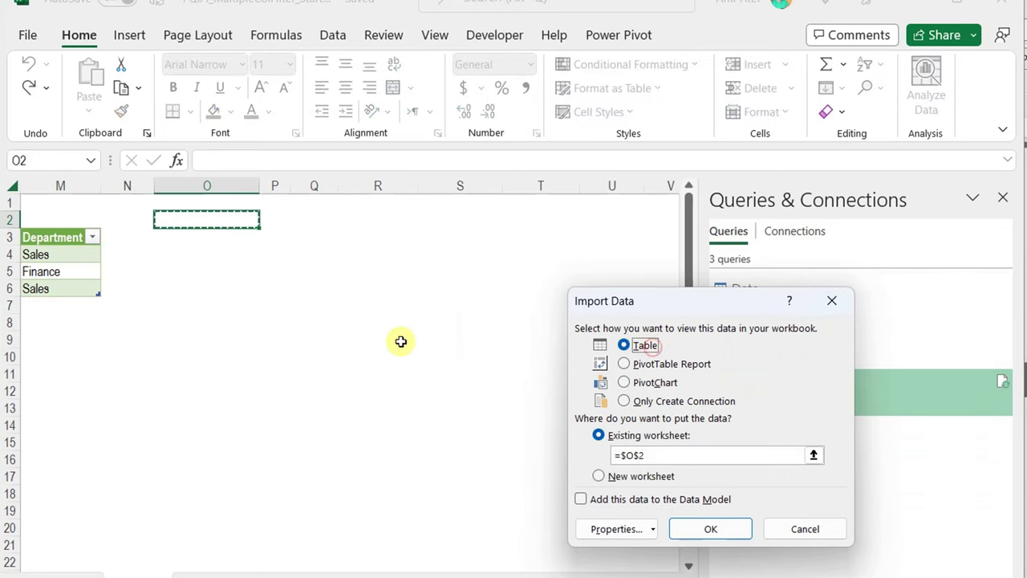
pyautogui.click(204, 239)
pyautogui.click(732, 531)
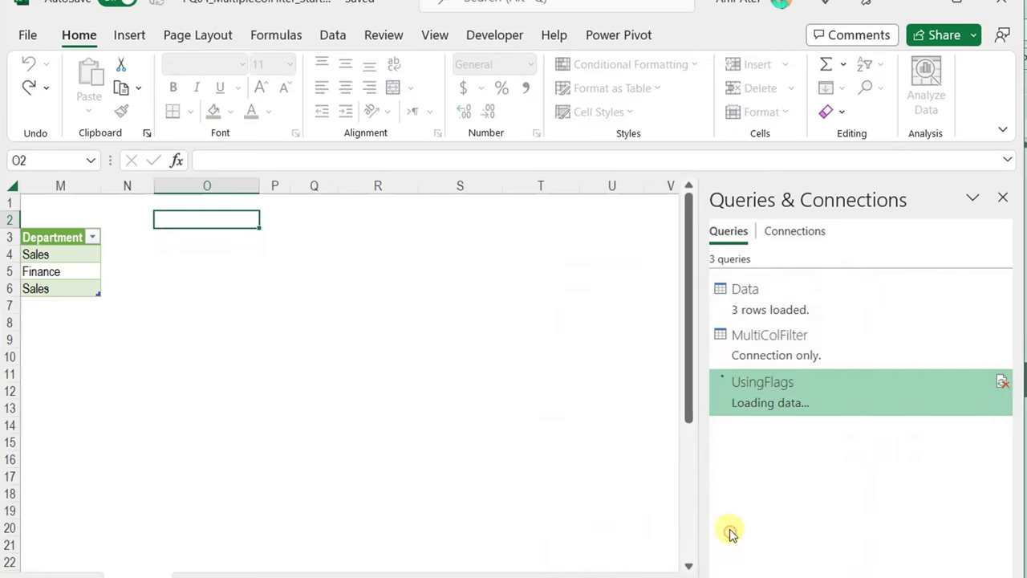
pyautogui.click(276, 272)
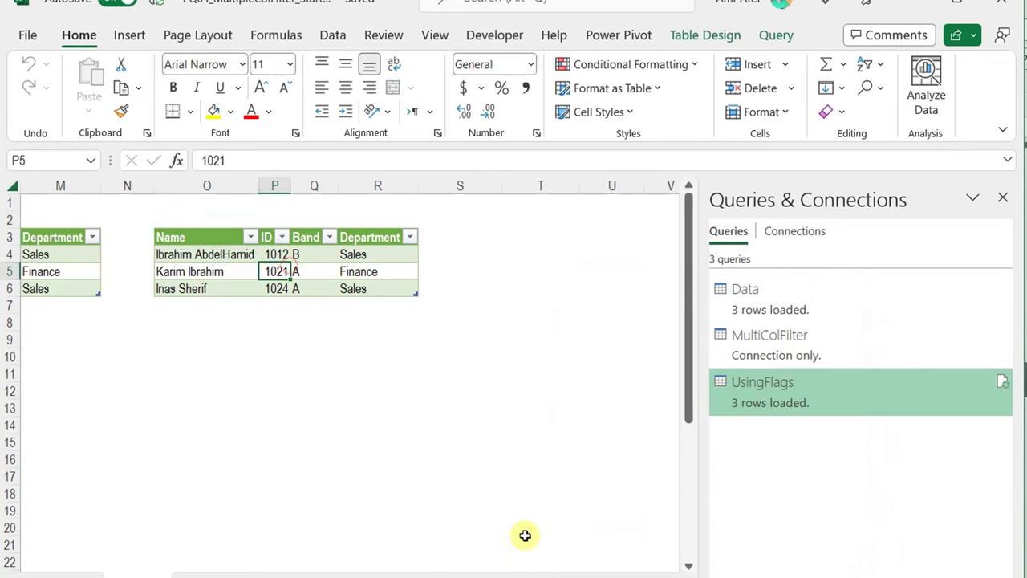
# Close the queries pane, clear both Department criteria in H4:H5 and refresh all queries.
pyautogui.moveTo(621, 573); pyautogui.dragTo(556, 571)
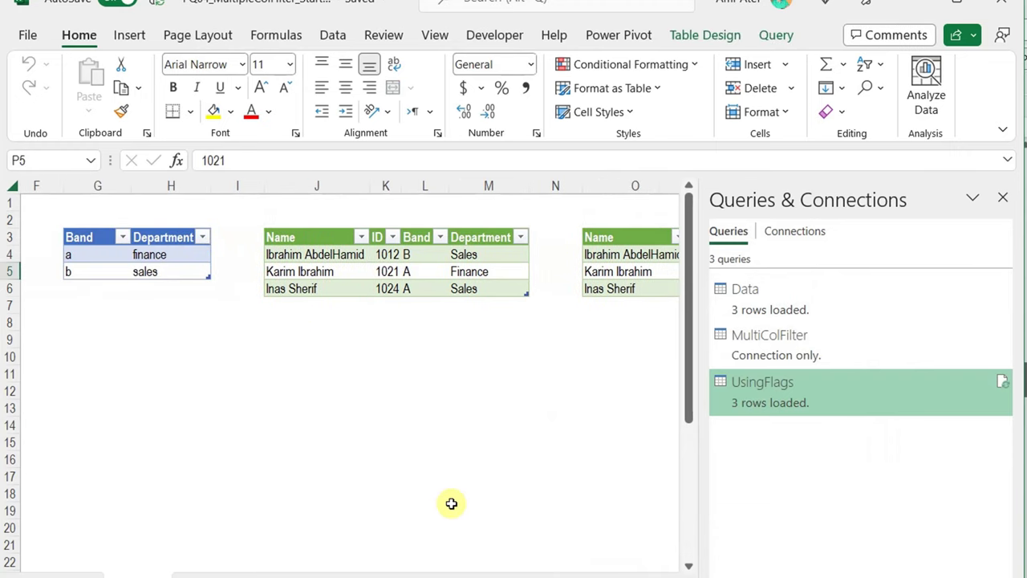
pyautogui.click(1002, 196)
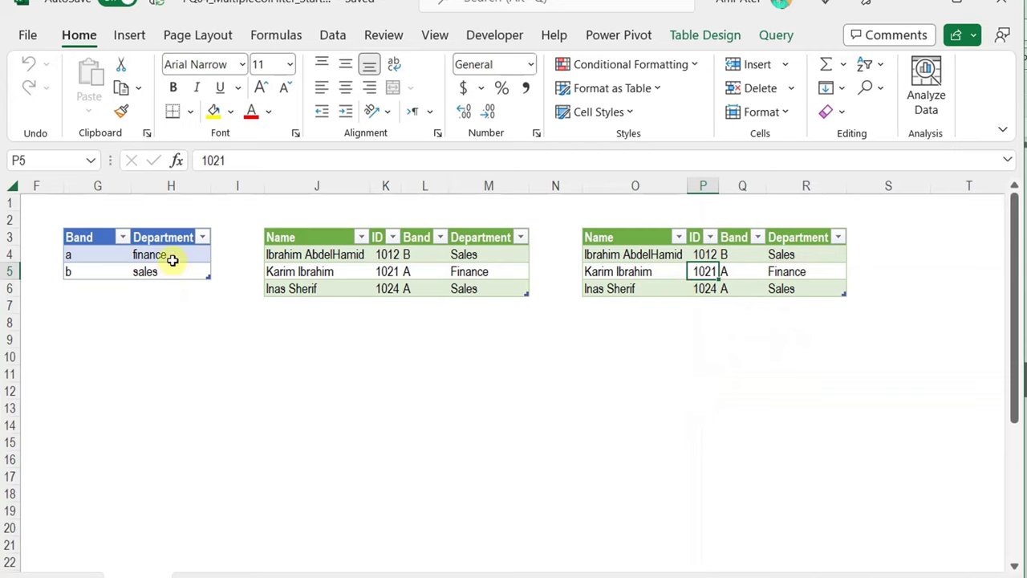
pyautogui.moveTo(172, 255); pyautogui.dragTo(172, 268)
pyautogui.press('Delete')
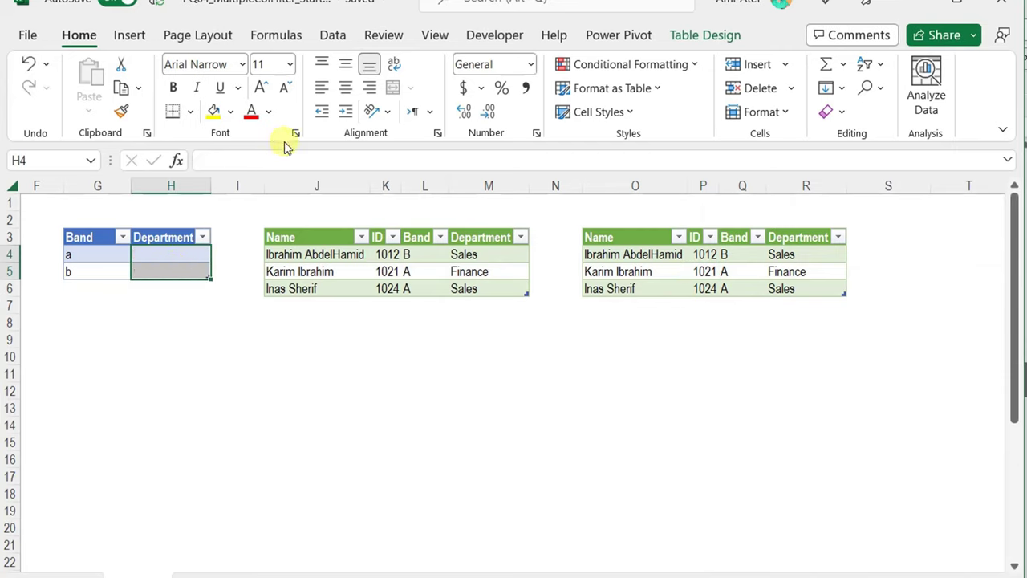
pyautogui.click(333, 36)
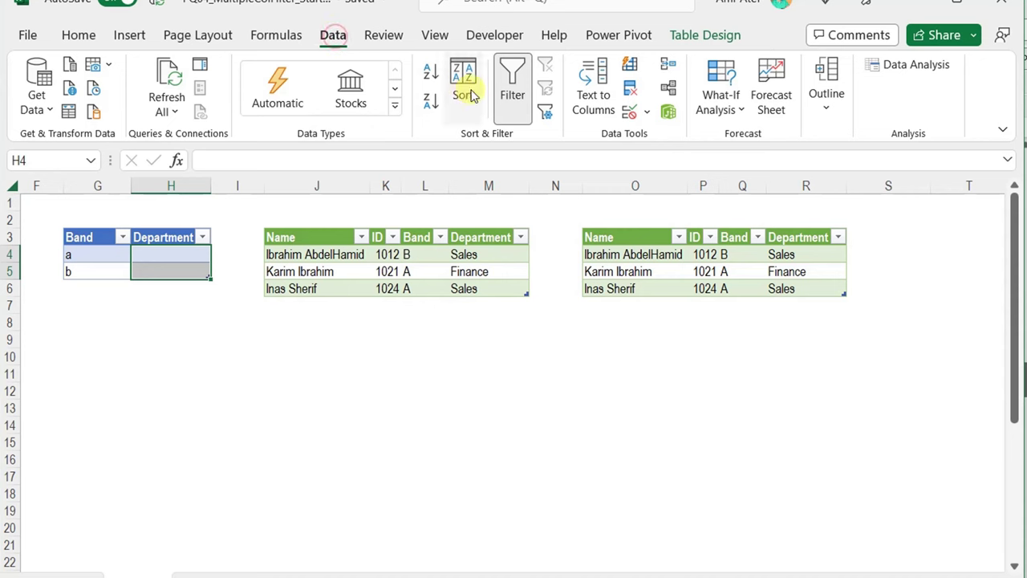
pyautogui.click(178, 78)
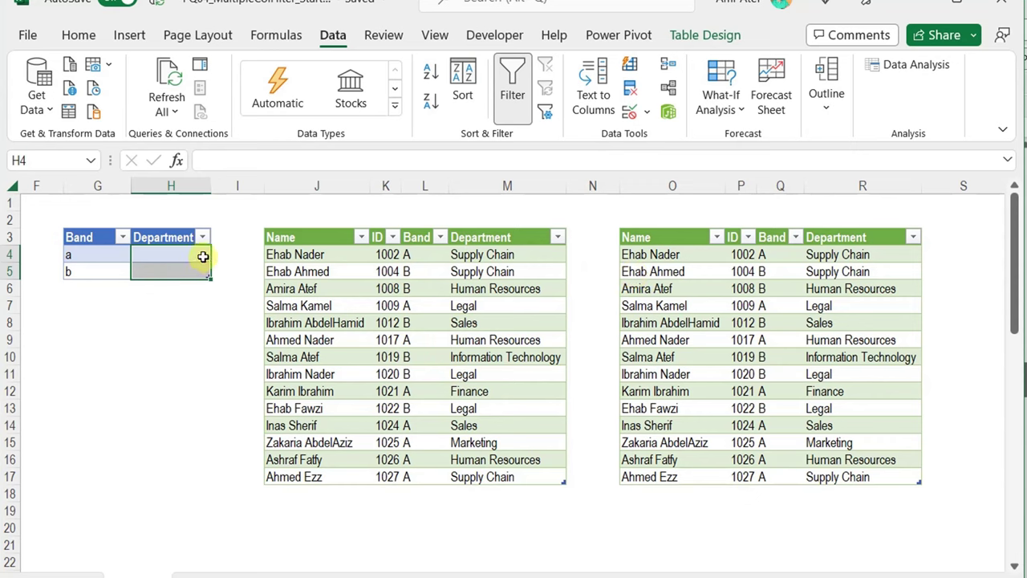
# Clear both Band criteria in G4:G5, enter sales as the Department criterion in H4 and refresh all queries.
pyautogui.moveTo(121, 254); pyautogui.dragTo(108, 268)
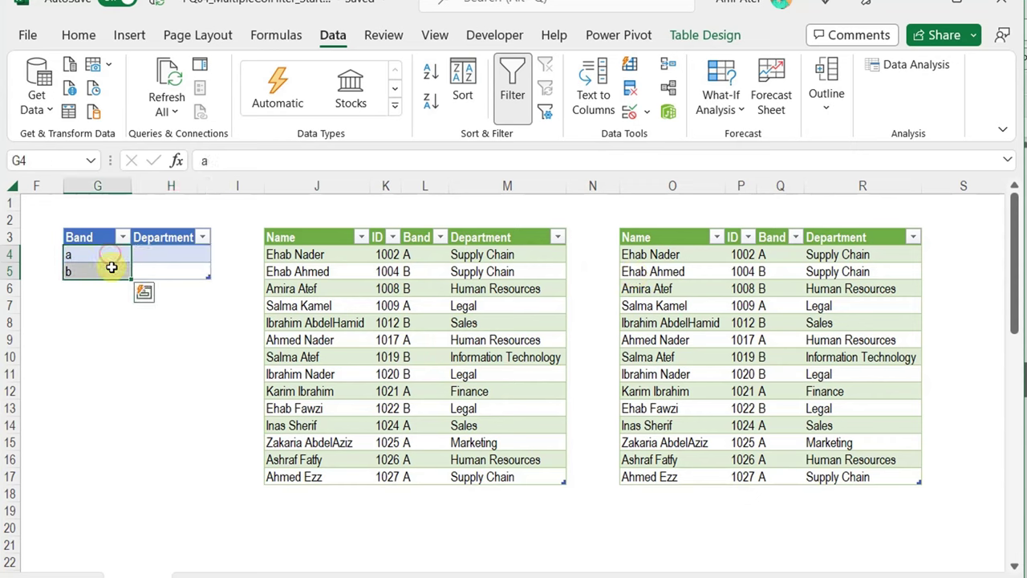
pyautogui.press('Delete')
pyautogui.click(196, 253)
pyautogui.write('fi')
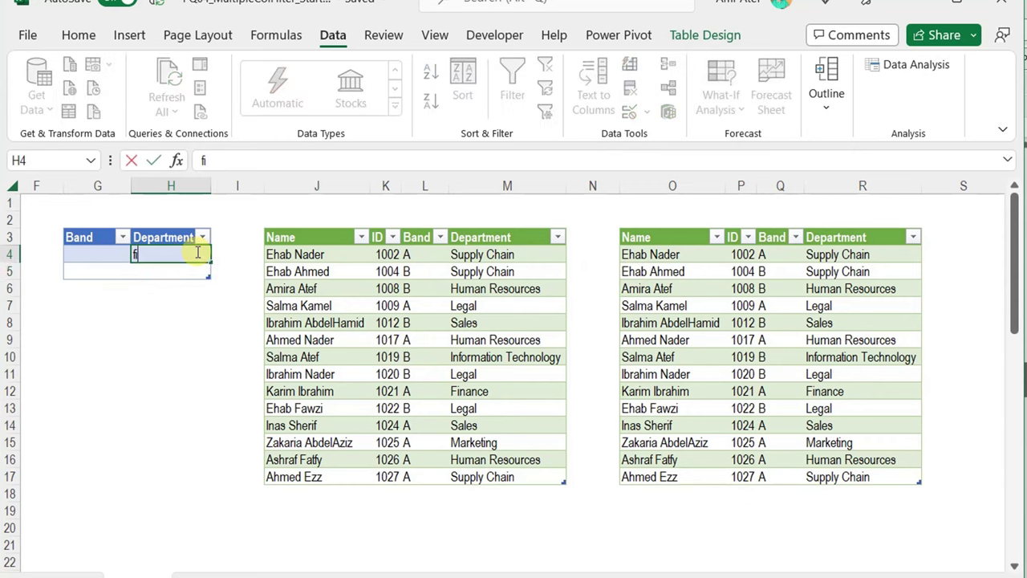
pyautogui.write('les')
pyautogui.press('Return')
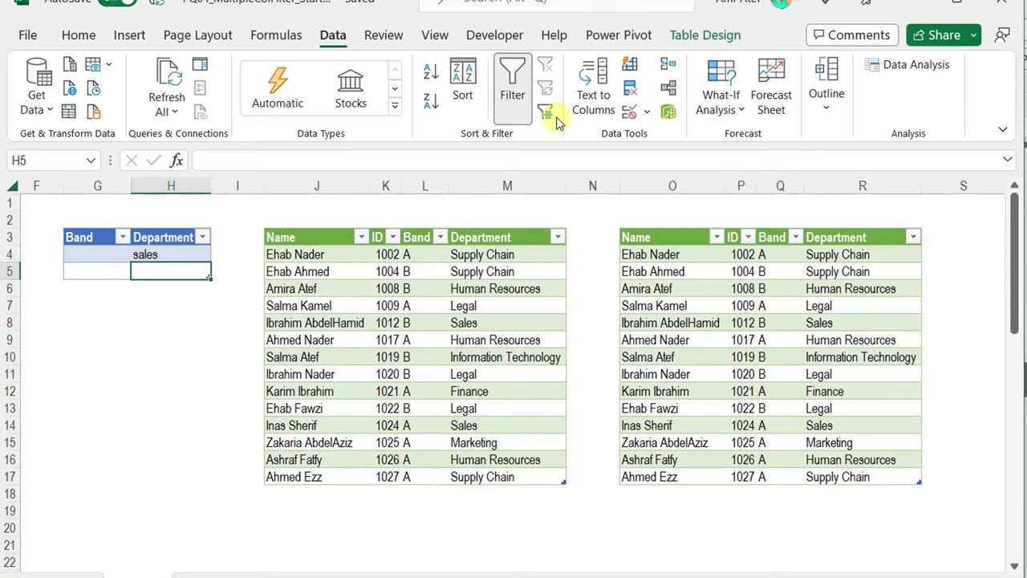
pyautogui.click(167, 74)
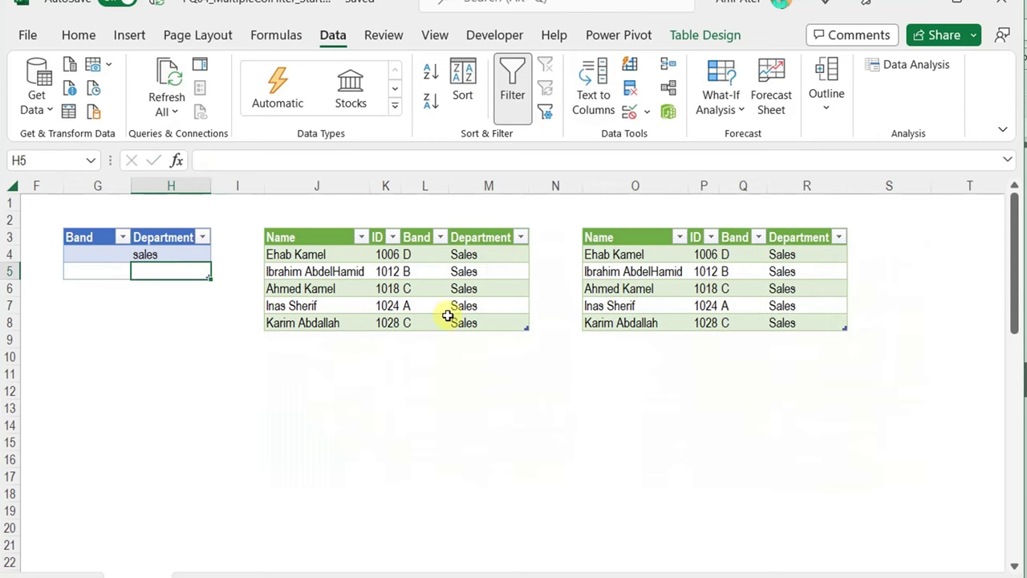
# Enter c as the Band criterion in G5 and refresh all queries.
pyautogui.click(120, 258)
pyautogui.click(140, 271)
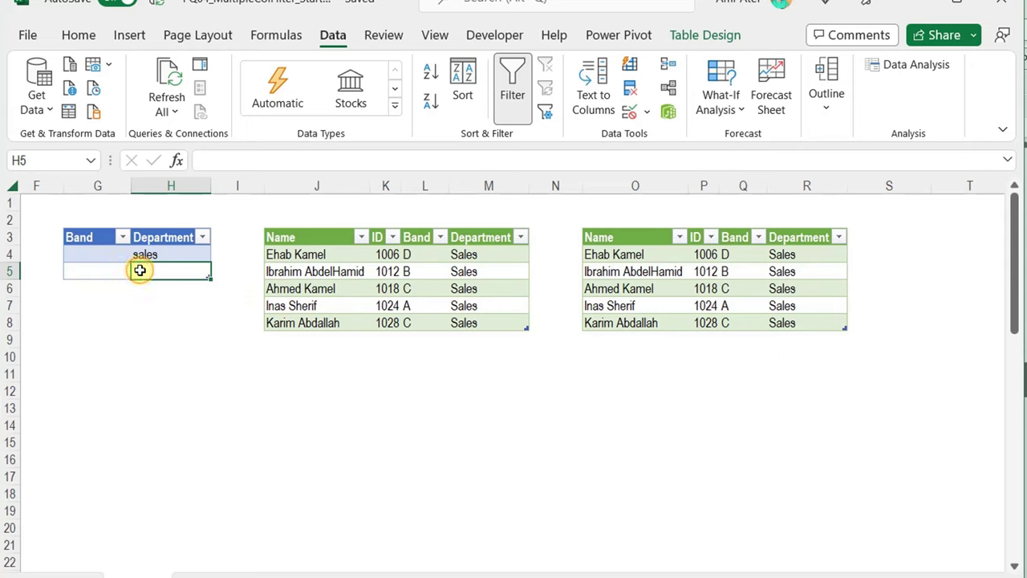
pyautogui.press('Left')
pyautogui.write('c')
pyautogui.press('Return')
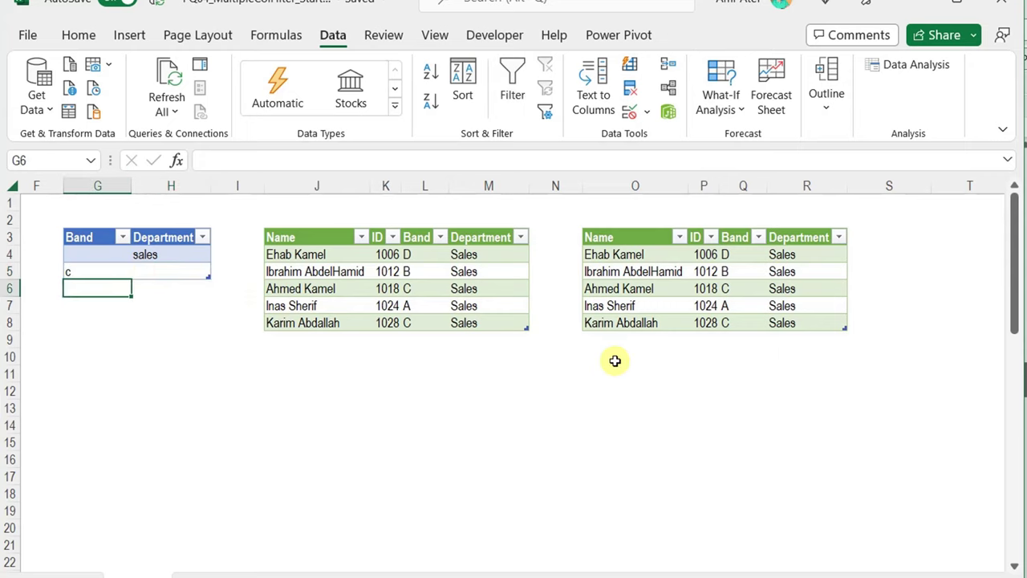
pyautogui.click(167, 77)
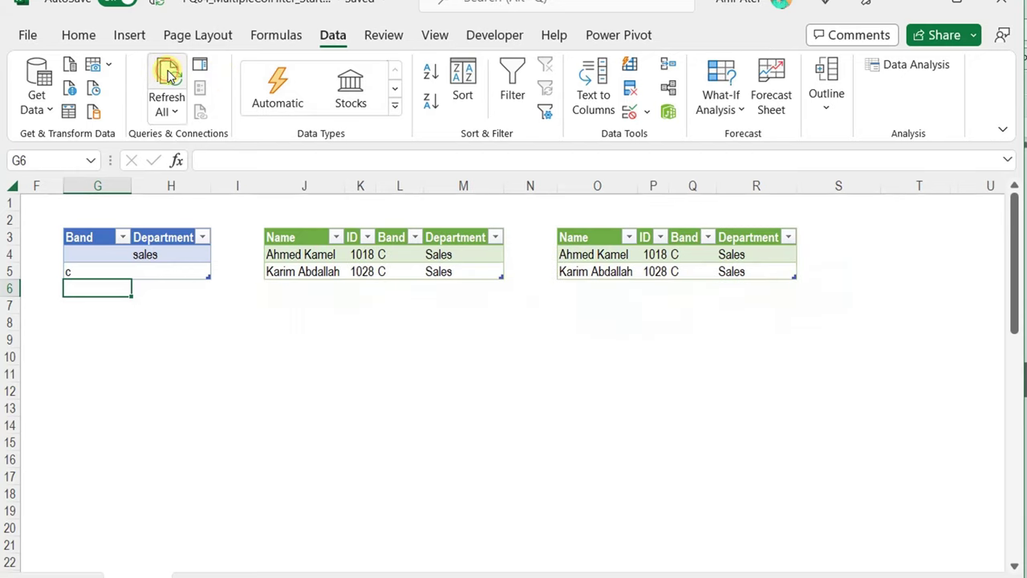